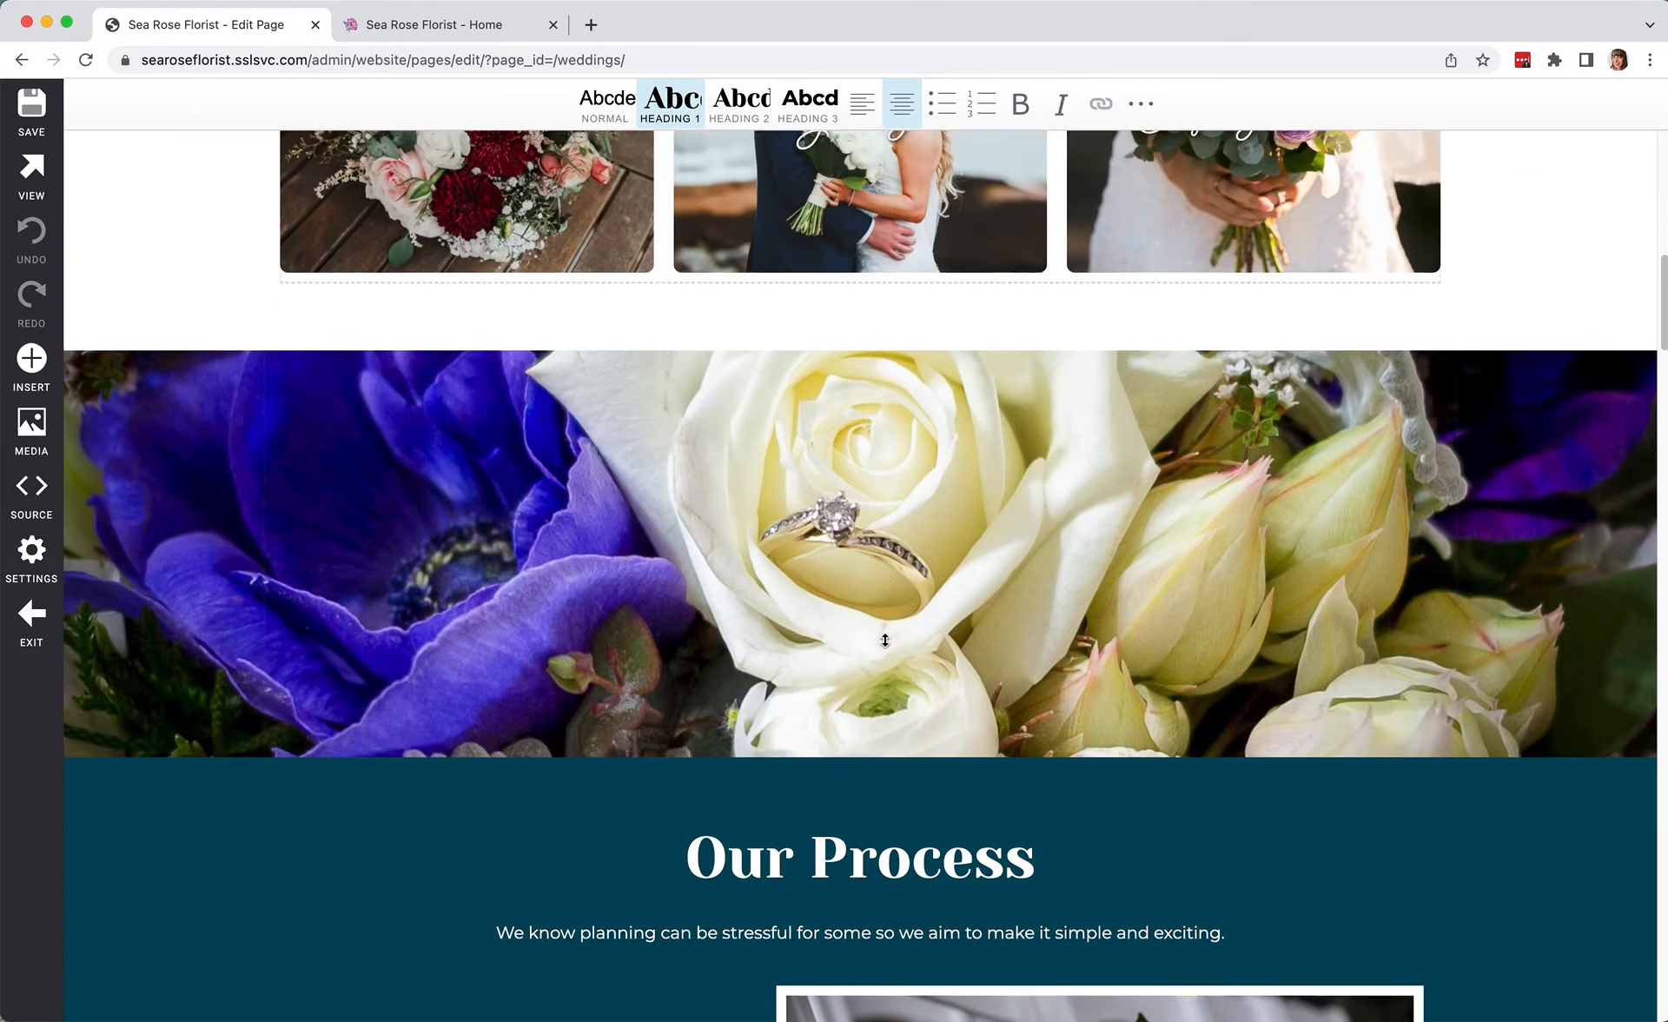
Add sample text on the blank line below the "You're engaged!" sentence and undo it.
{"action": "scroll", "coordinate": [868, 661], "scroll_direction": "up", "scroll_amount": 12}
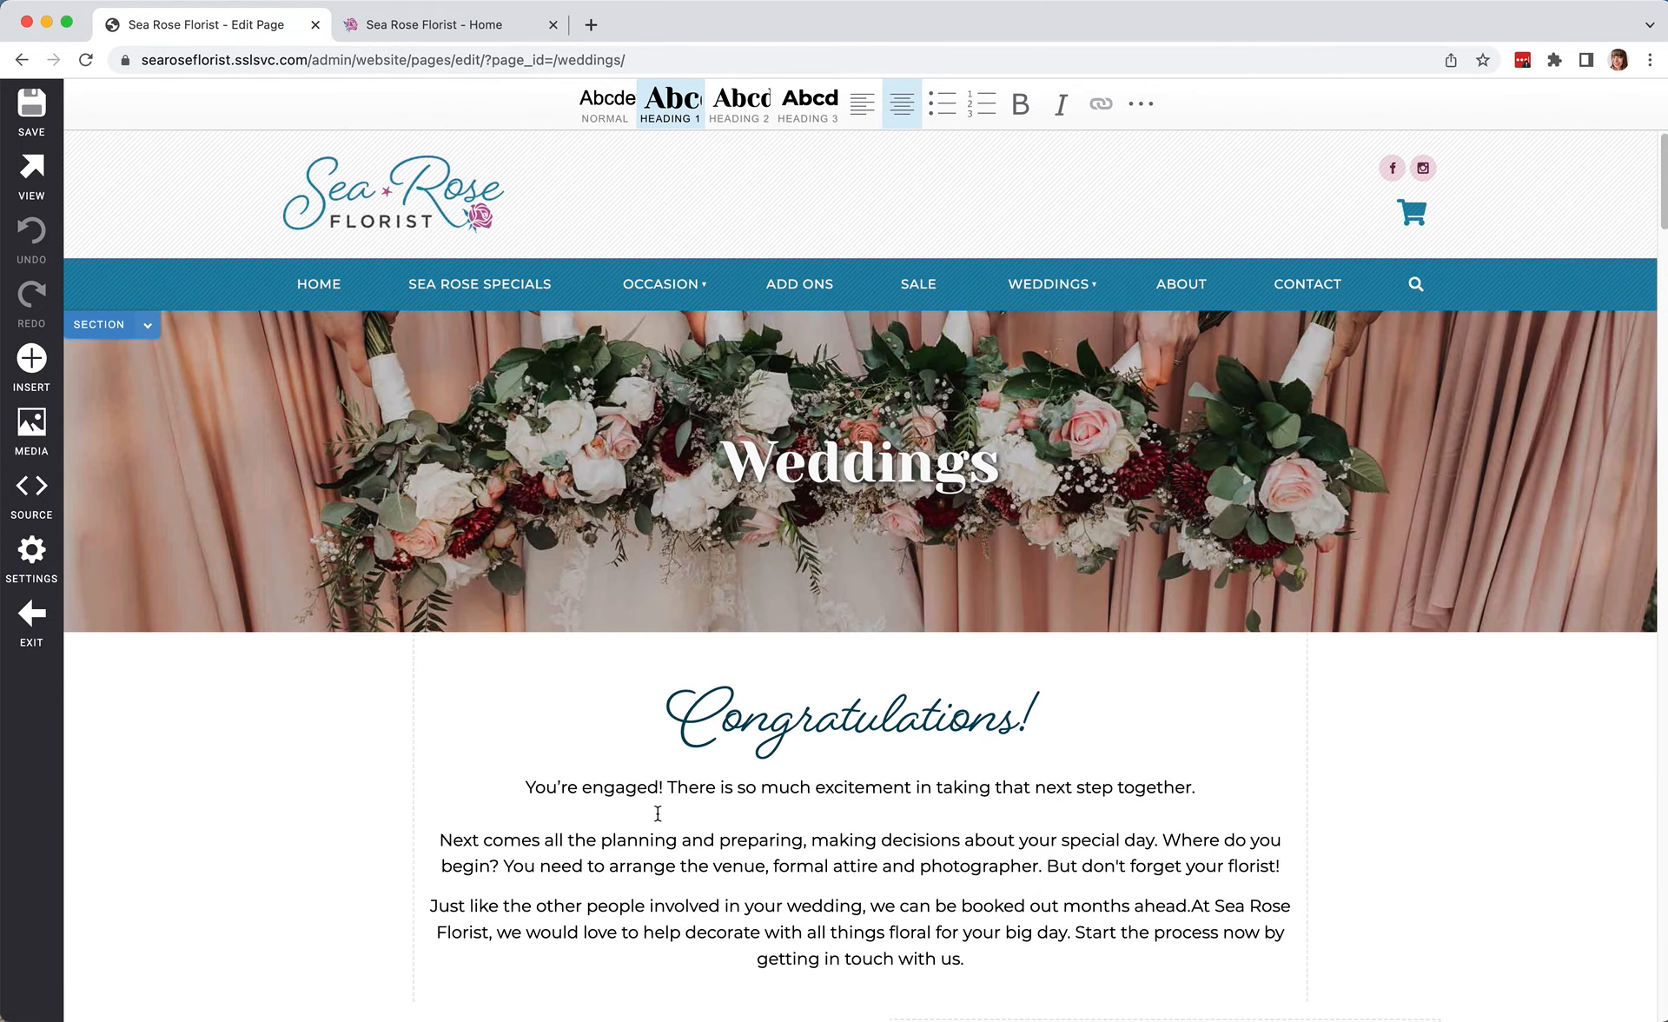
{"action": "left_click", "coordinate": [612, 814]}
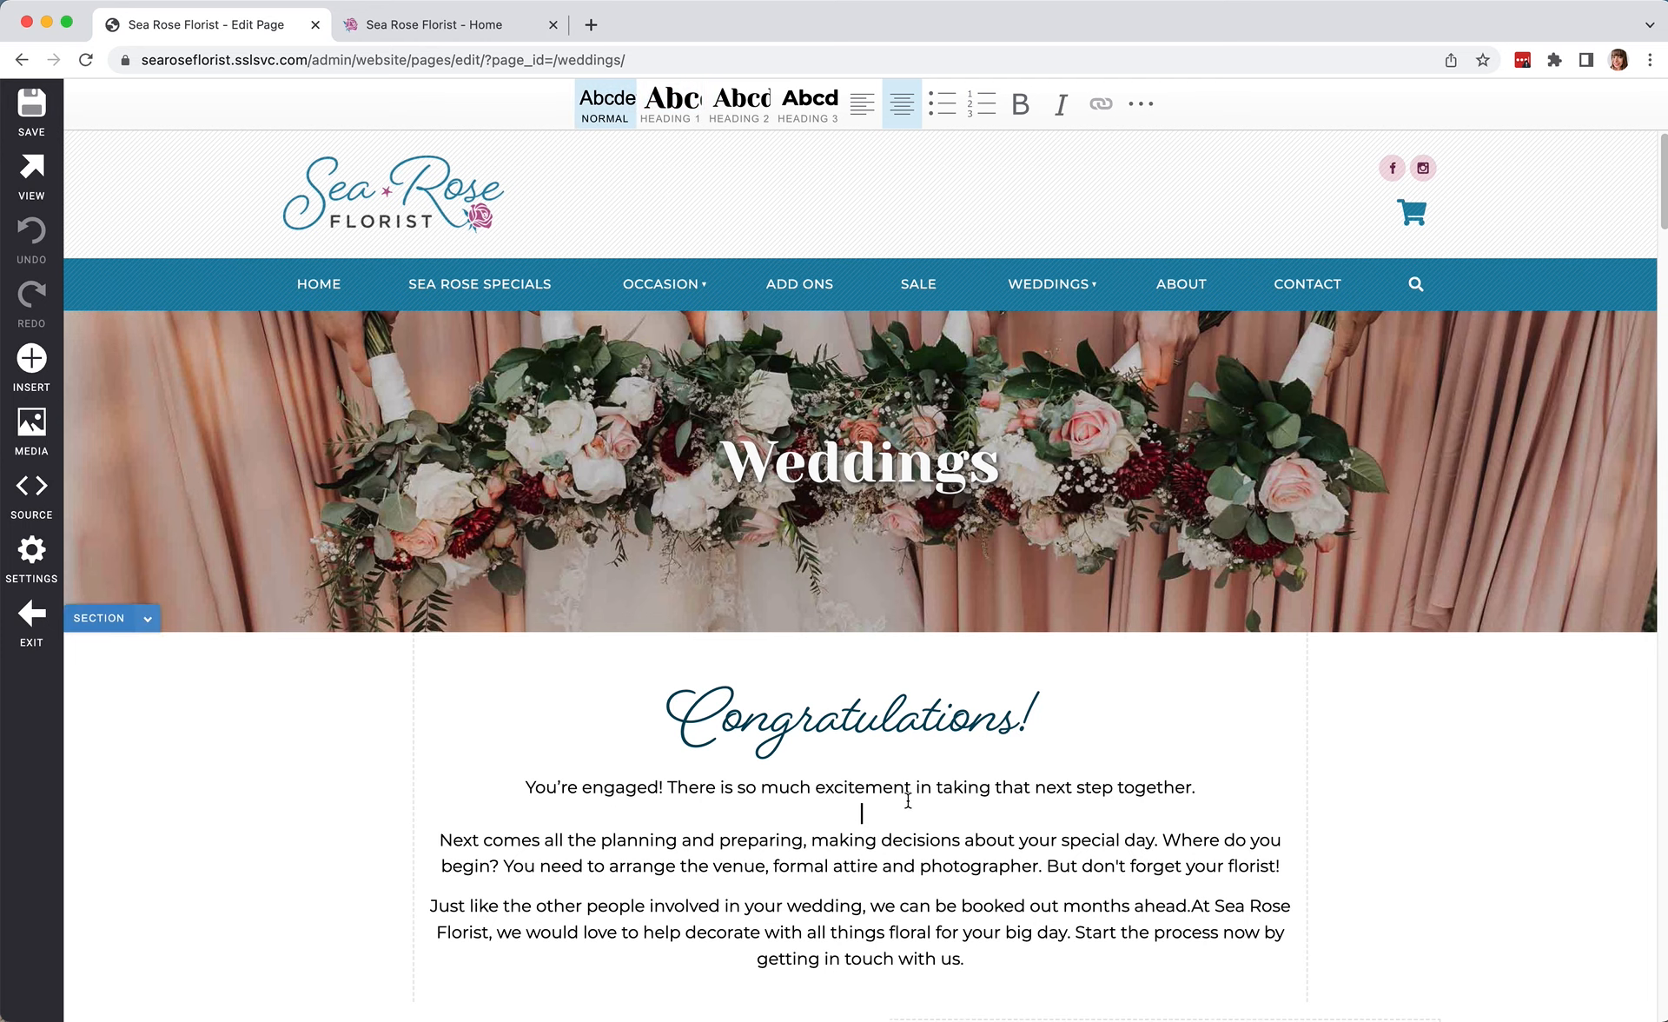
{"action": "type", "text": "fhd;anl"}
{"action": "key", "text": "super+z"}
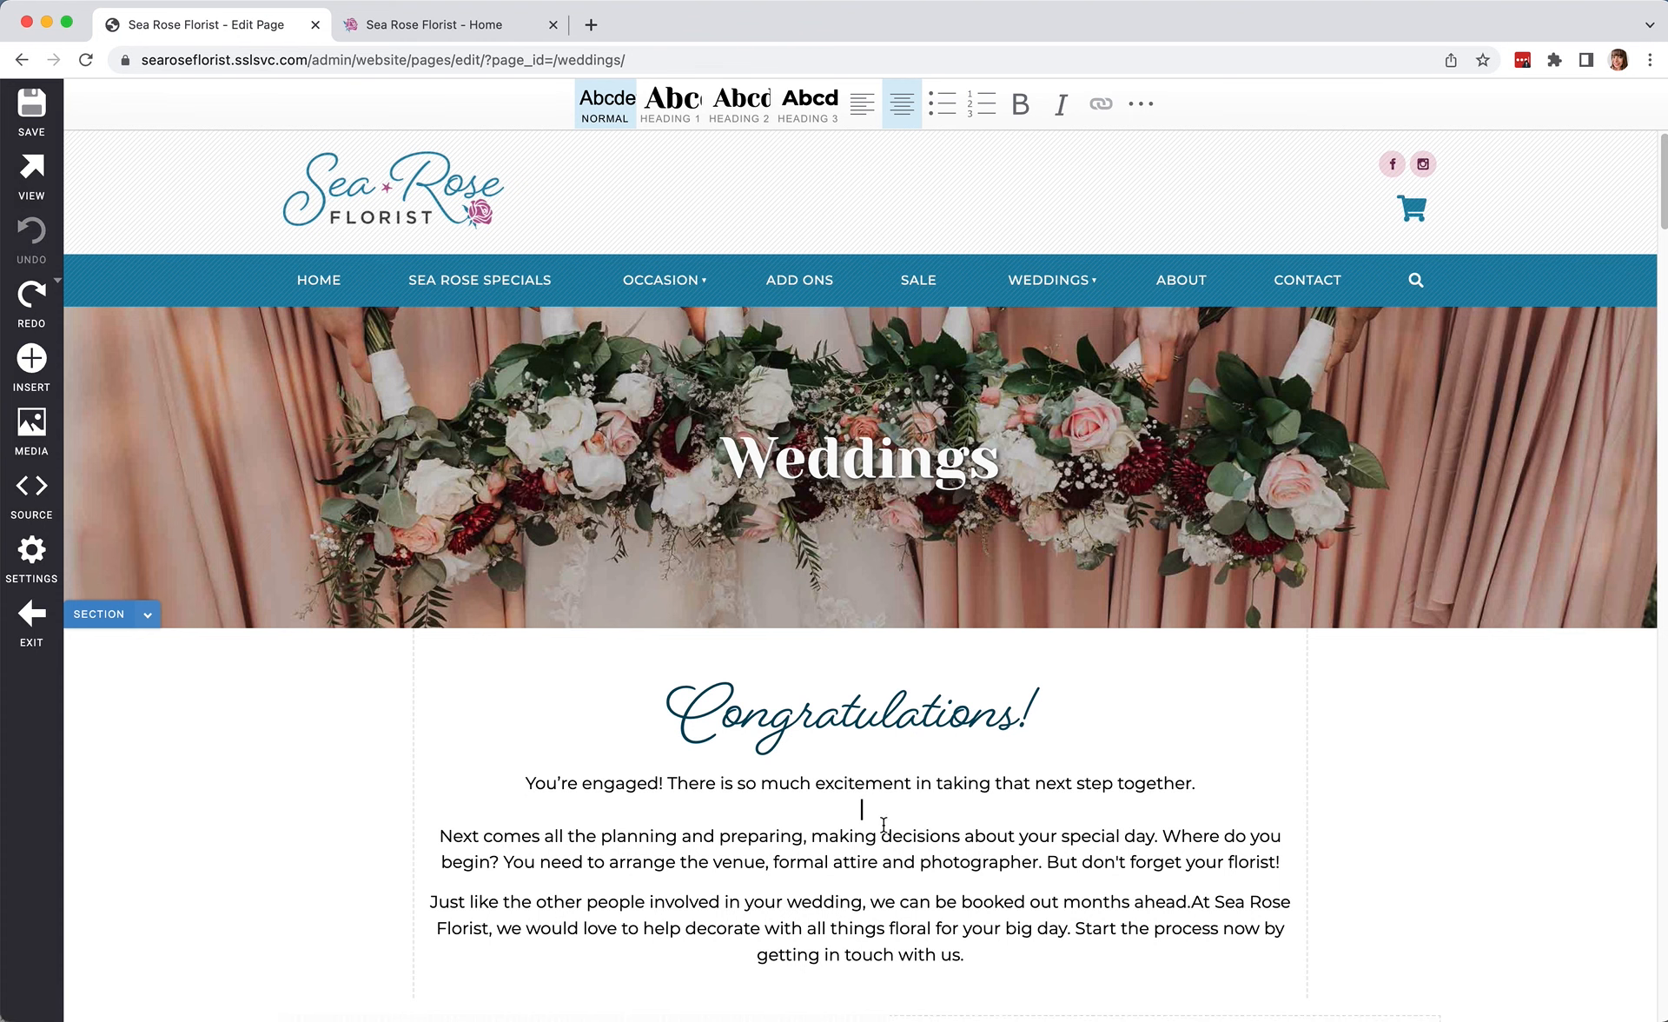
Change the font colour of the "Congratulations!" heading to the palette's dark plum, #6f2753.
{"action": "scroll", "coordinate": [1041, 839], "scroll_direction": "down", "scroll_amount": 2}
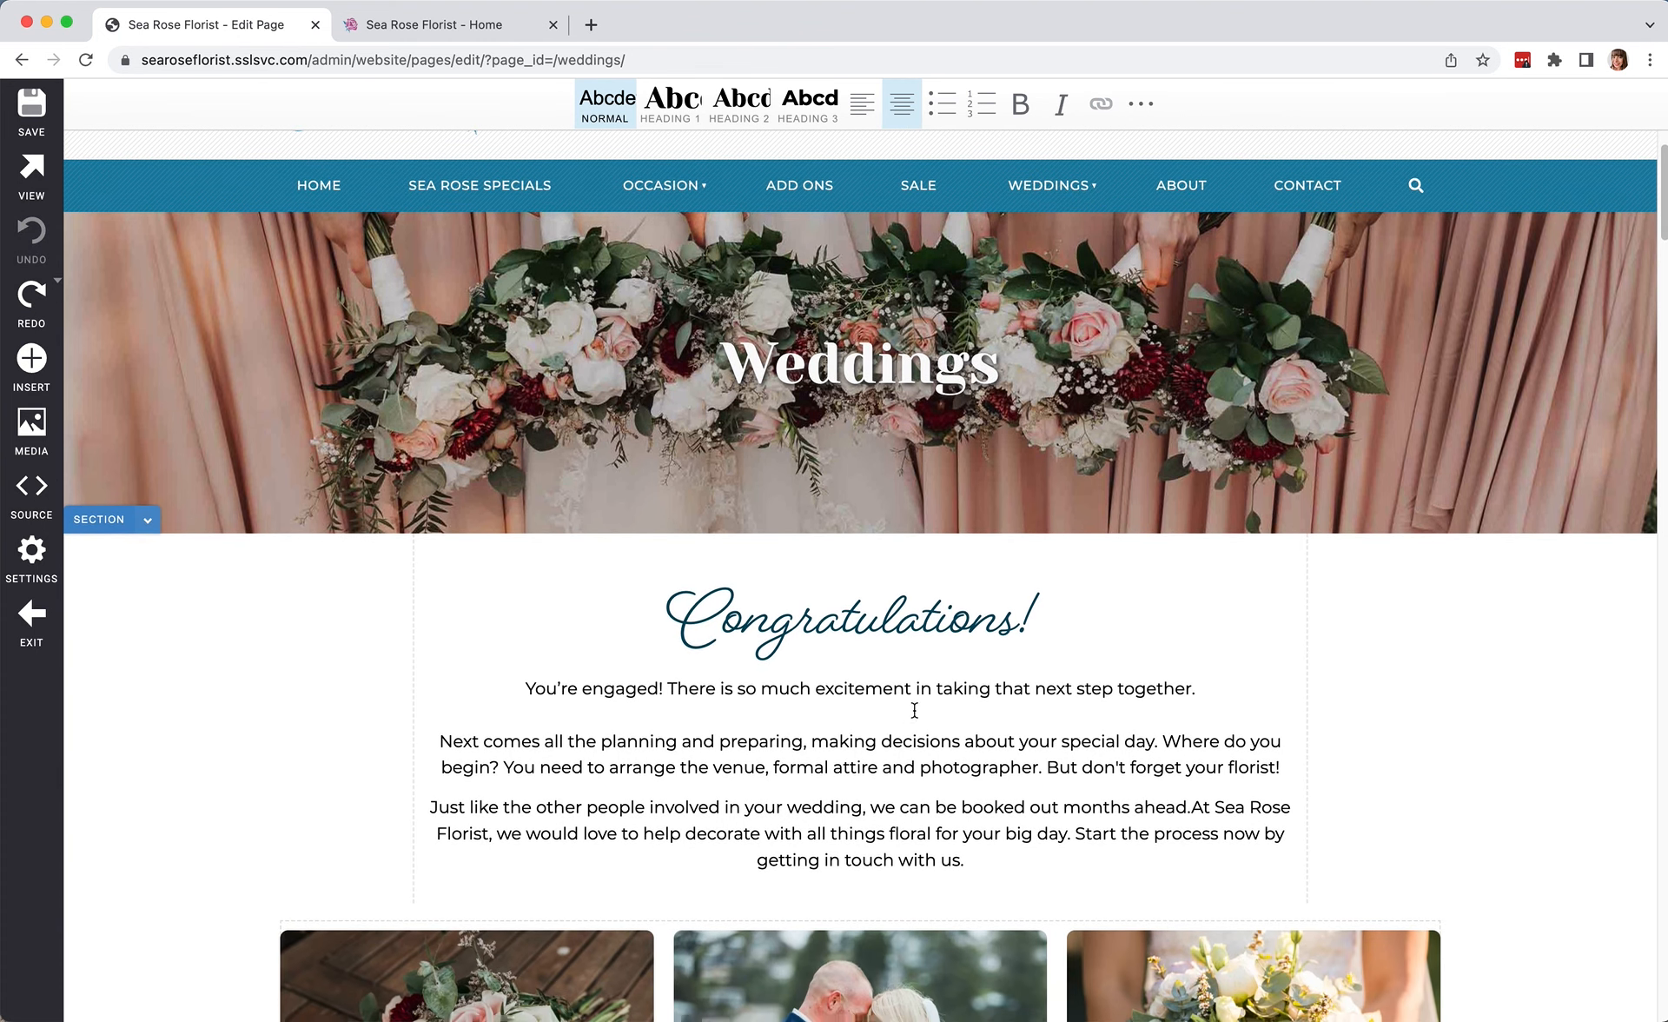
{"action": "left_click", "coordinate": [925, 622]}
{"action": "left_click", "coordinate": [1031, 628]}
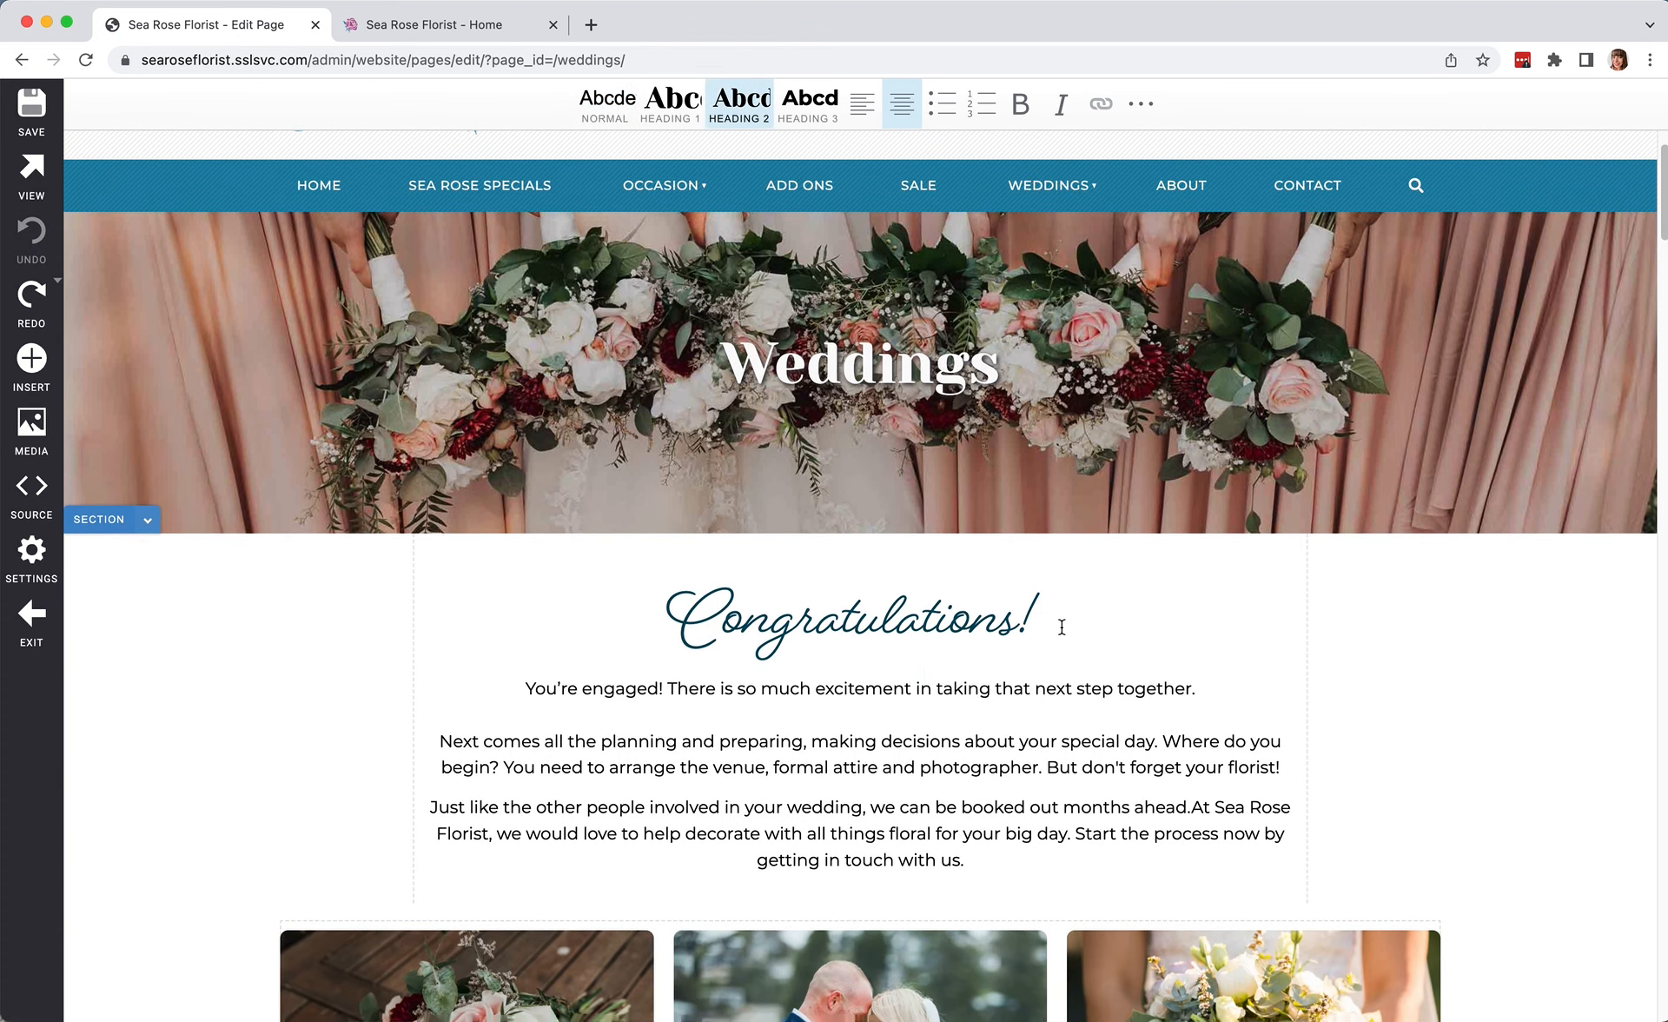
{"action": "left_click_drag", "start_coordinate": [1061, 626], "coordinate": [652, 633]}
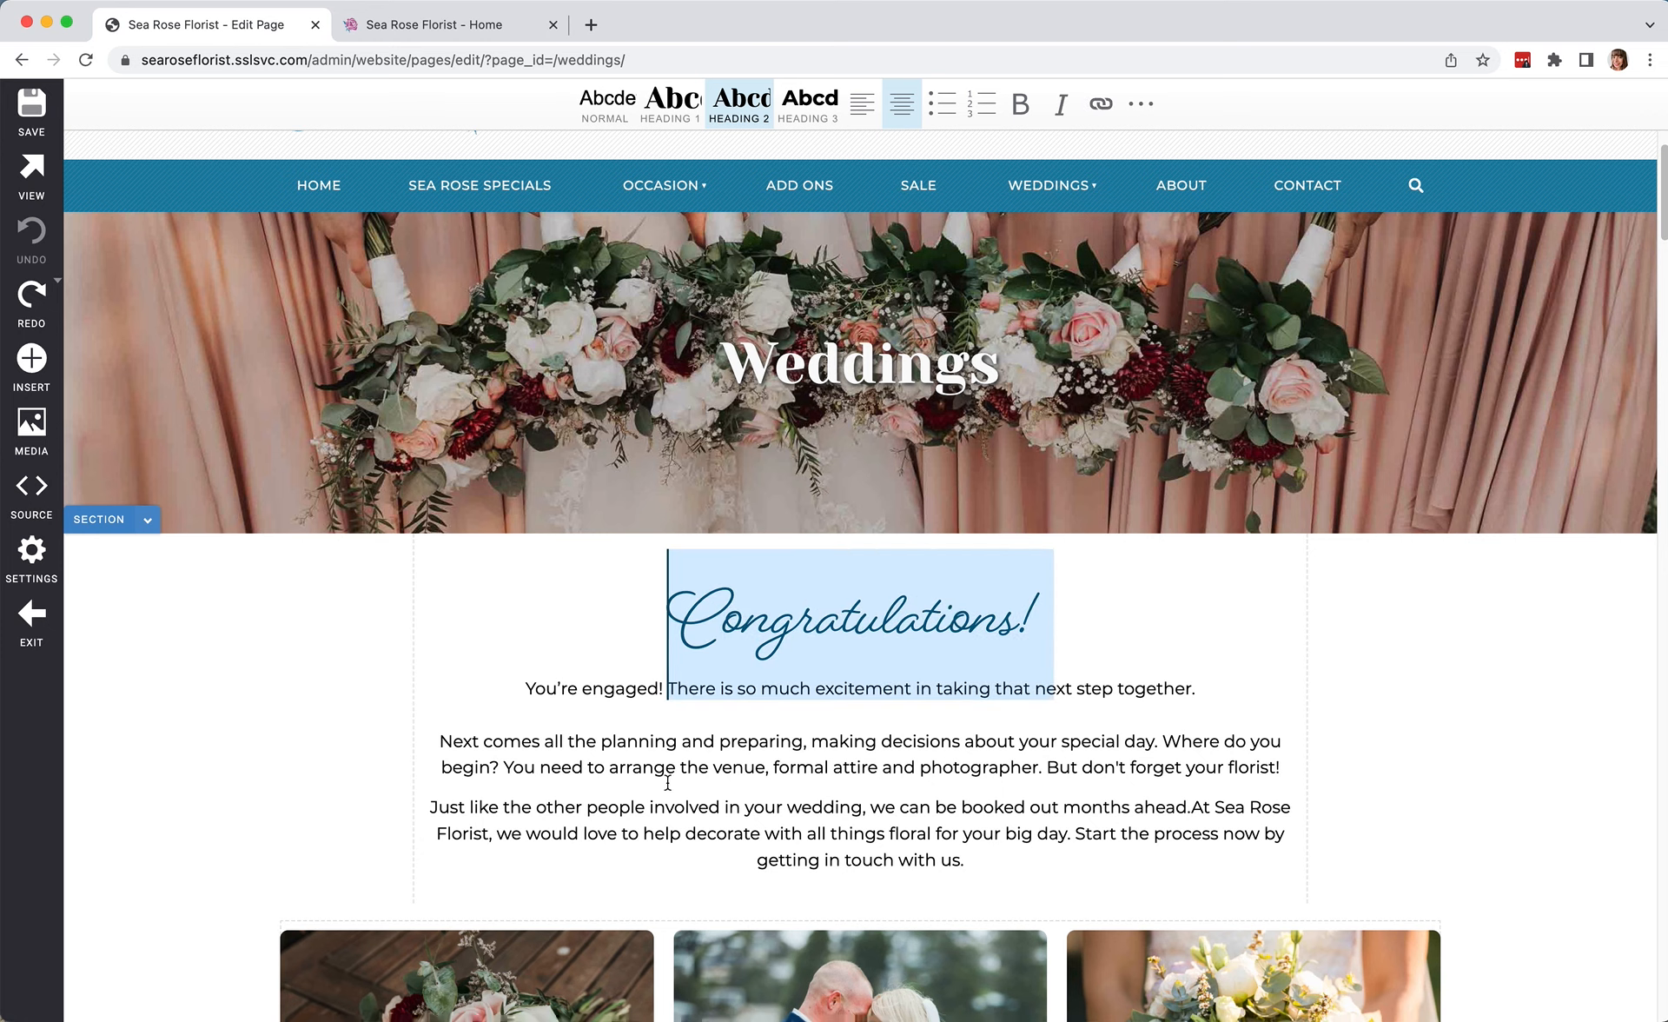
{"action": "left_click", "coordinate": [1145, 108]}
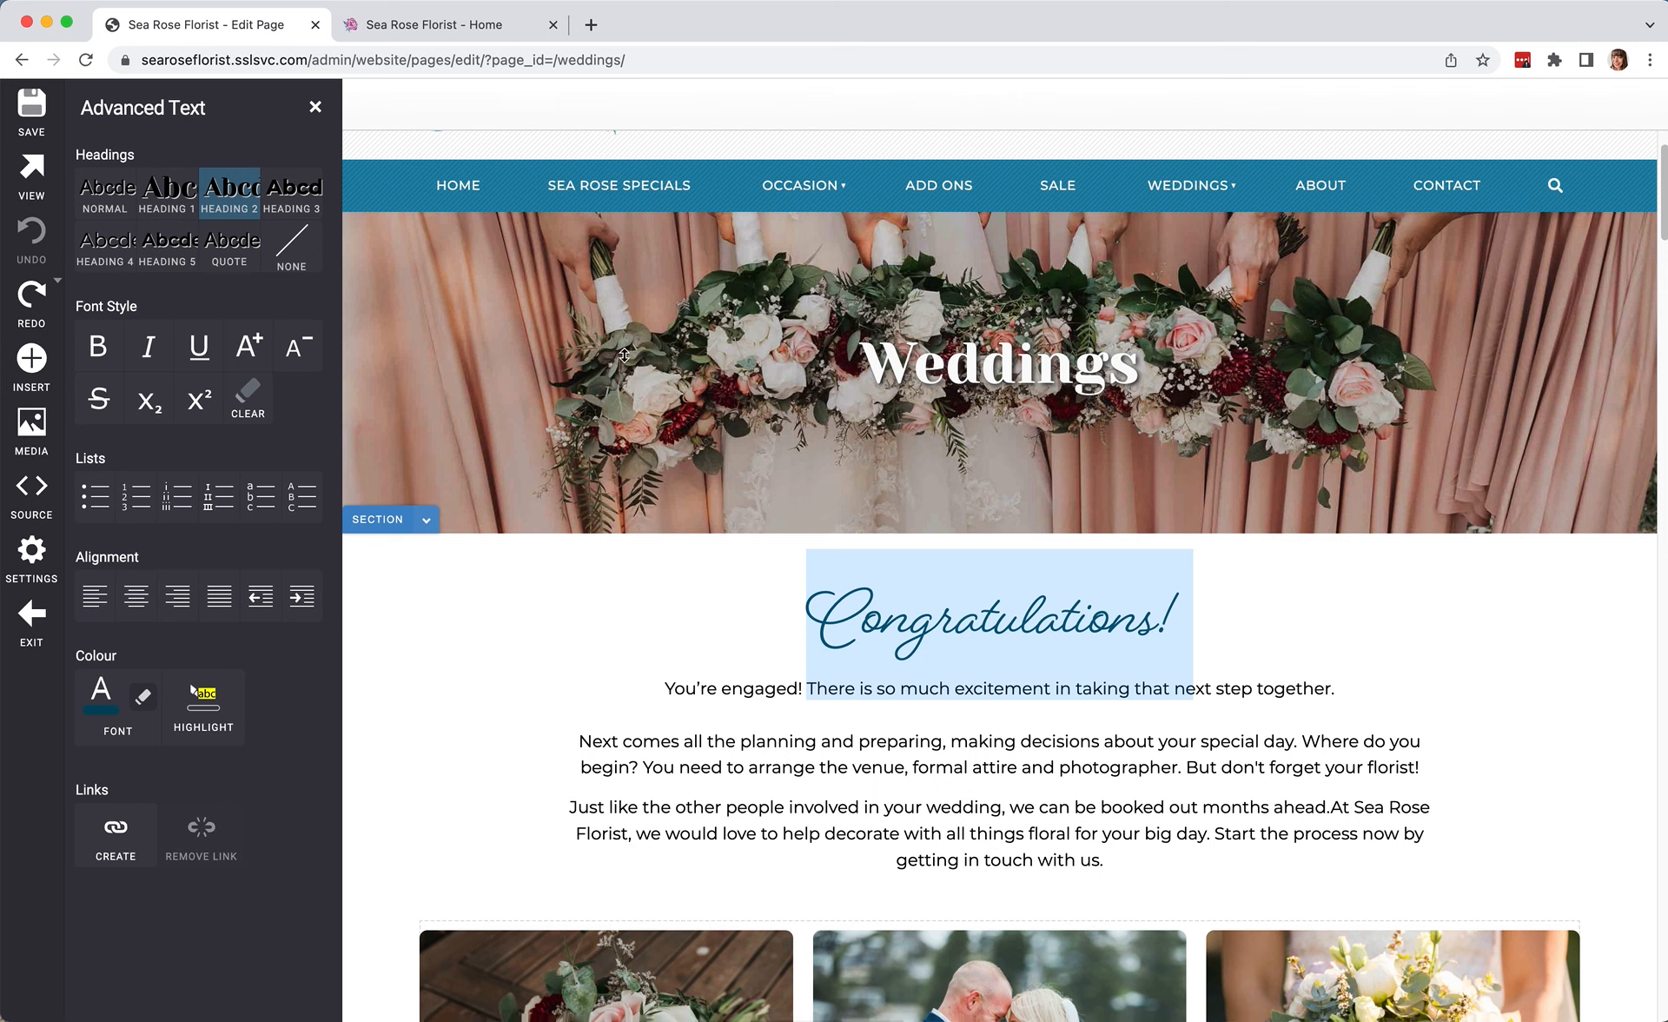
{"action": "left_click", "coordinate": [111, 702]}
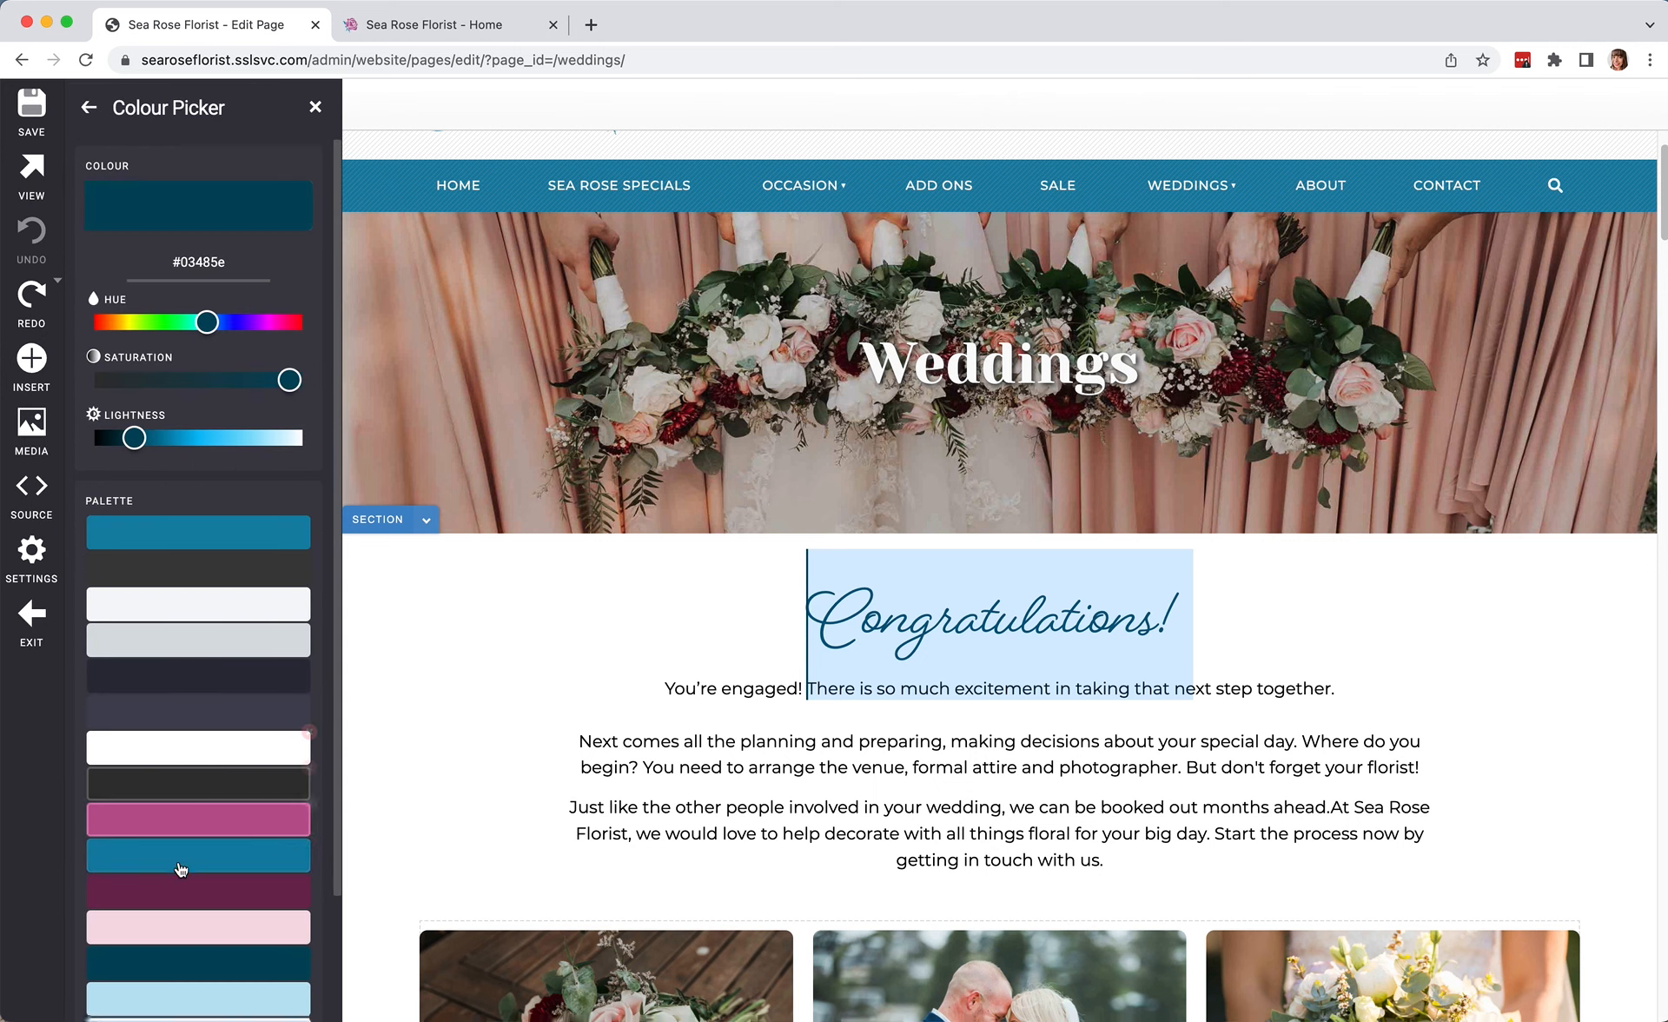
{"action": "left_click", "coordinate": [174, 893]}
Set the "Congratulations!" heading's font colour to the palette's dark teal, #03485e, and save the page.
{"action": "left_click", "coordinate": [209, 965]}
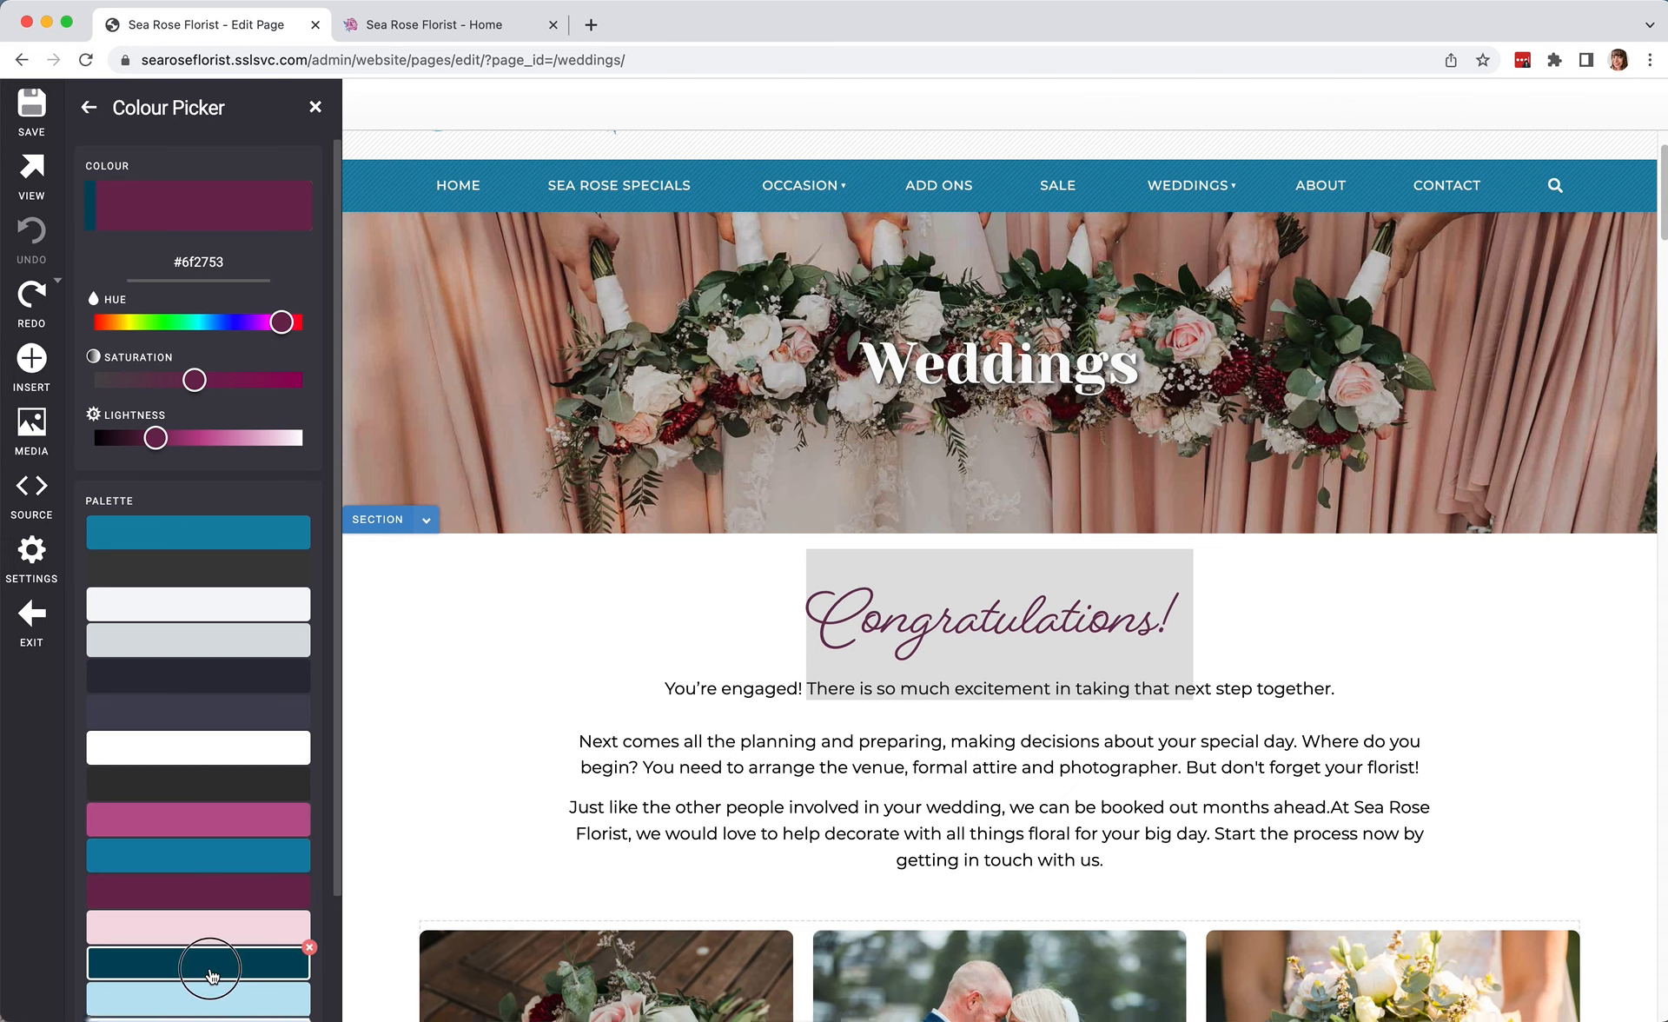
{"action": "left_click", "coordinate": [29, 134]}
{"action": "scroll", "coordinate": [1006, 588], "scroll_direction": "down", "scroll_amount": 5}
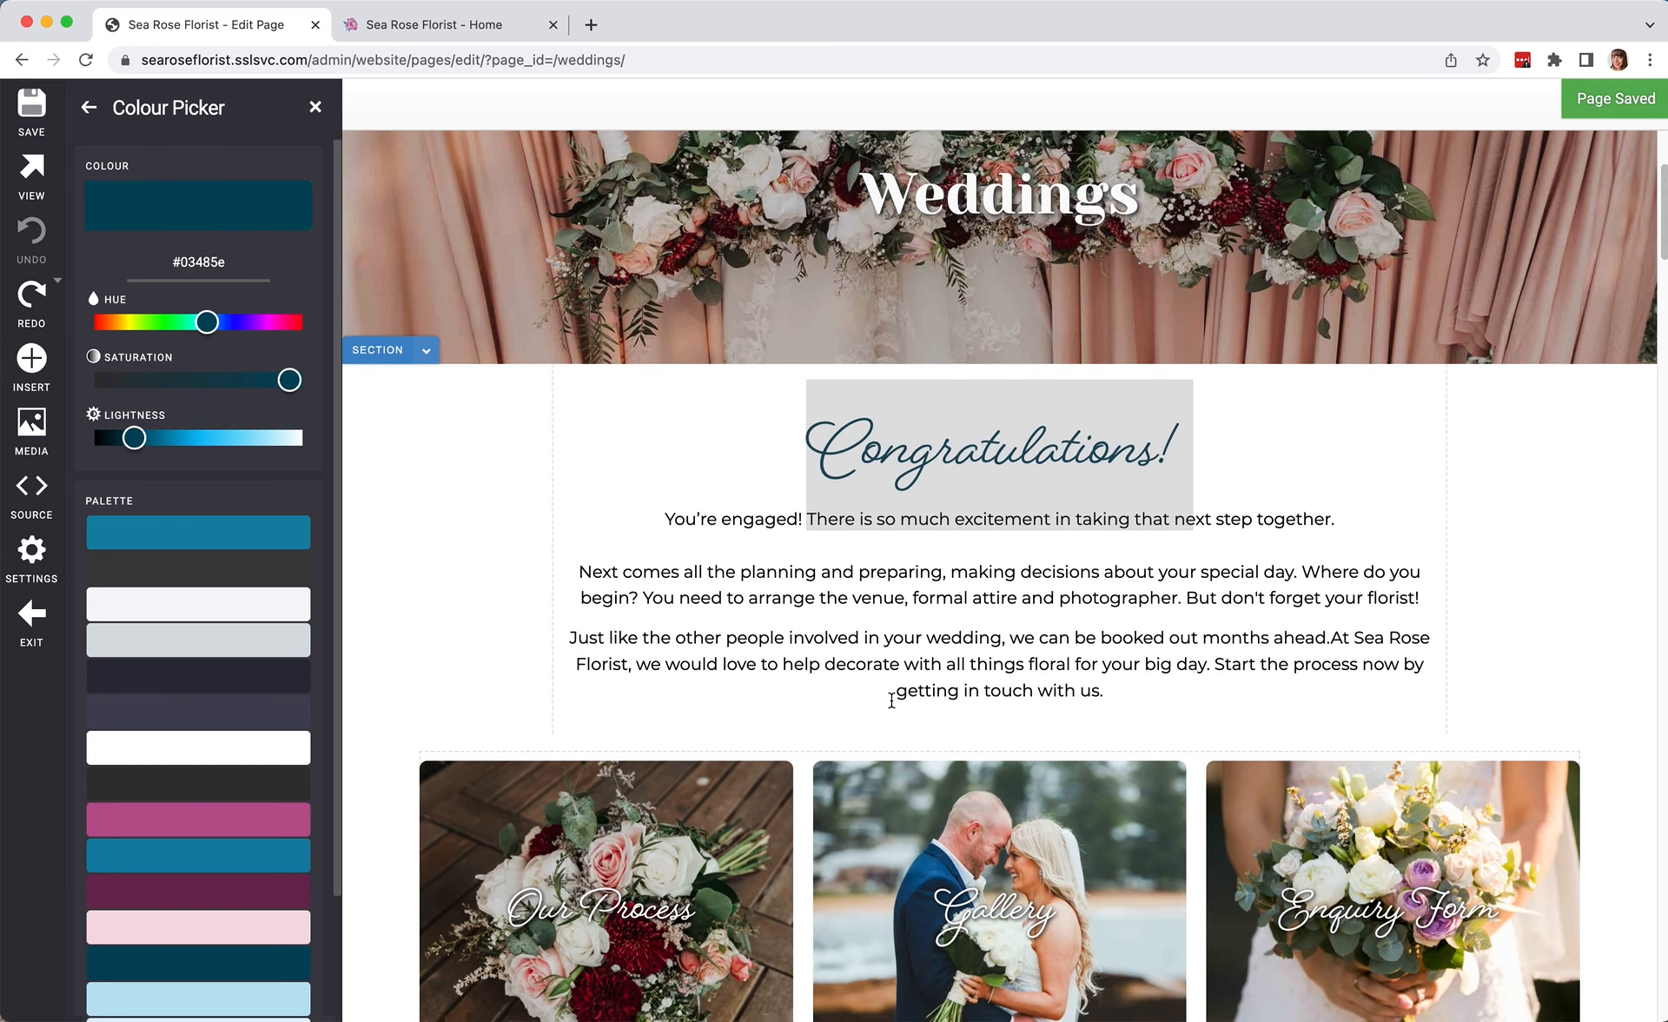
{"action": "left_click", "coordinate": [315, 107]}
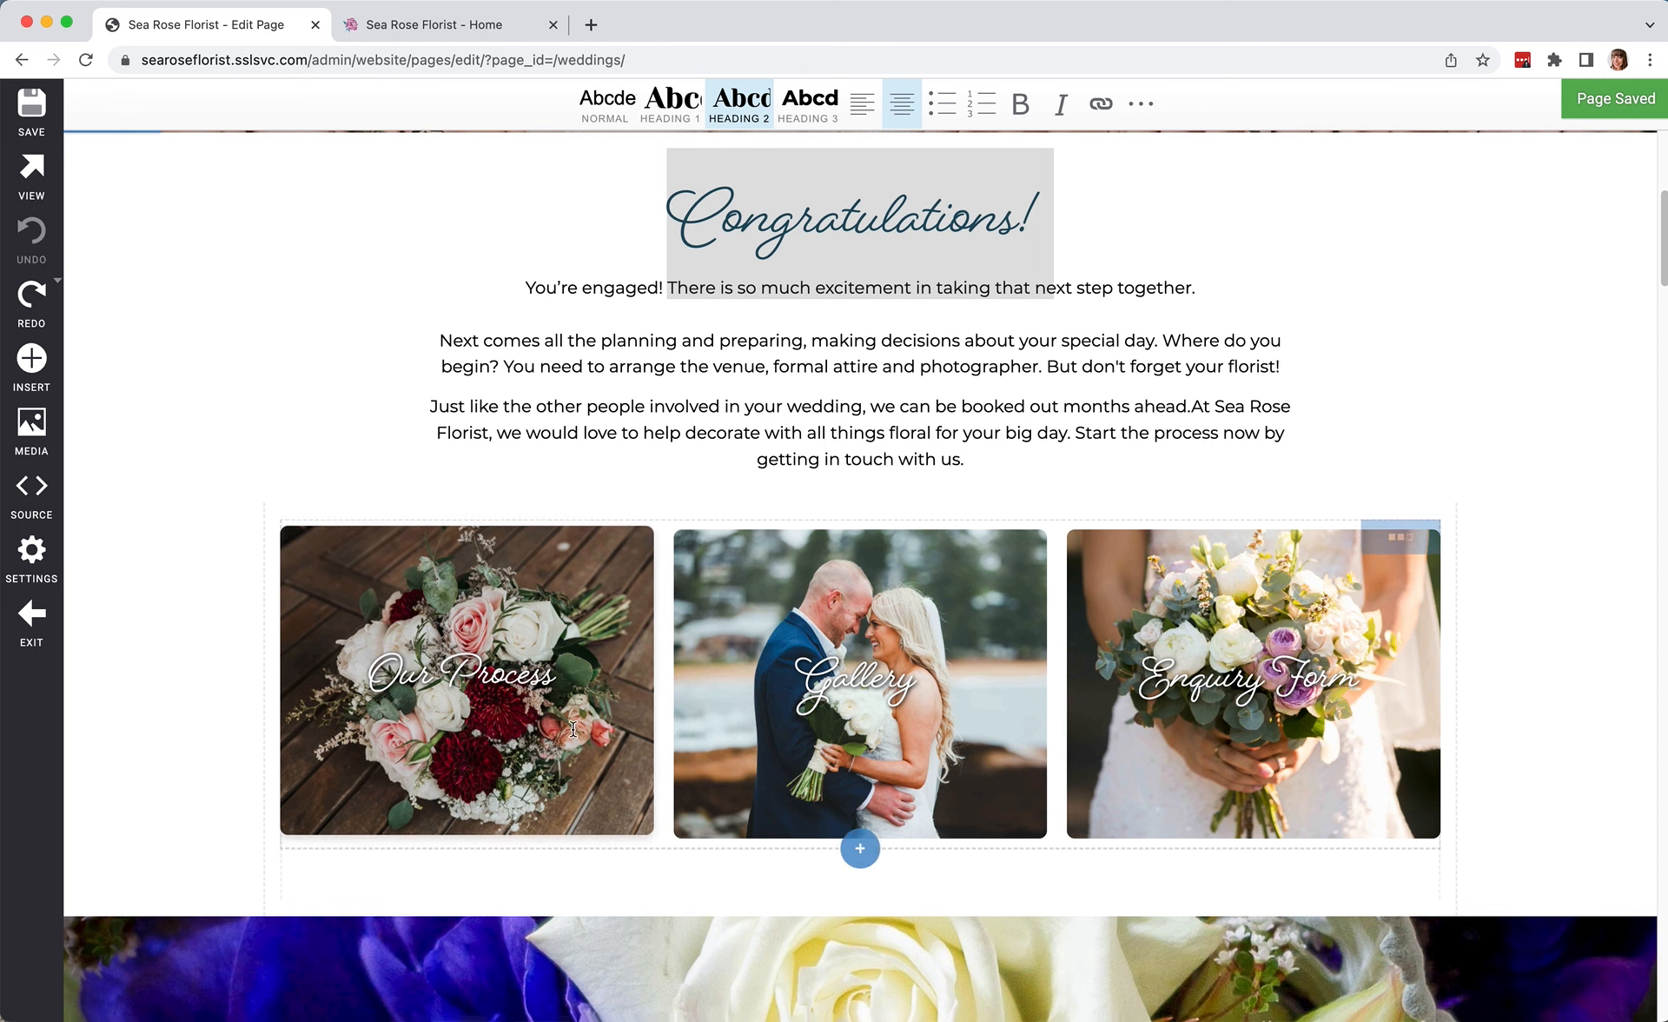
Turn bold on and off again for the words "You're engaged!" below the Congratulations heading.
{"action": "scroll", "coordinate": [558, 742], "scroll_direction": "down", "scroll_amount": 1}
{"action": "scroll", "coordinate": [558, 741], "scroll_direction": "up", "scroll_amount": 1}
{"action": "left_click", "coordinate": [696, 318]}
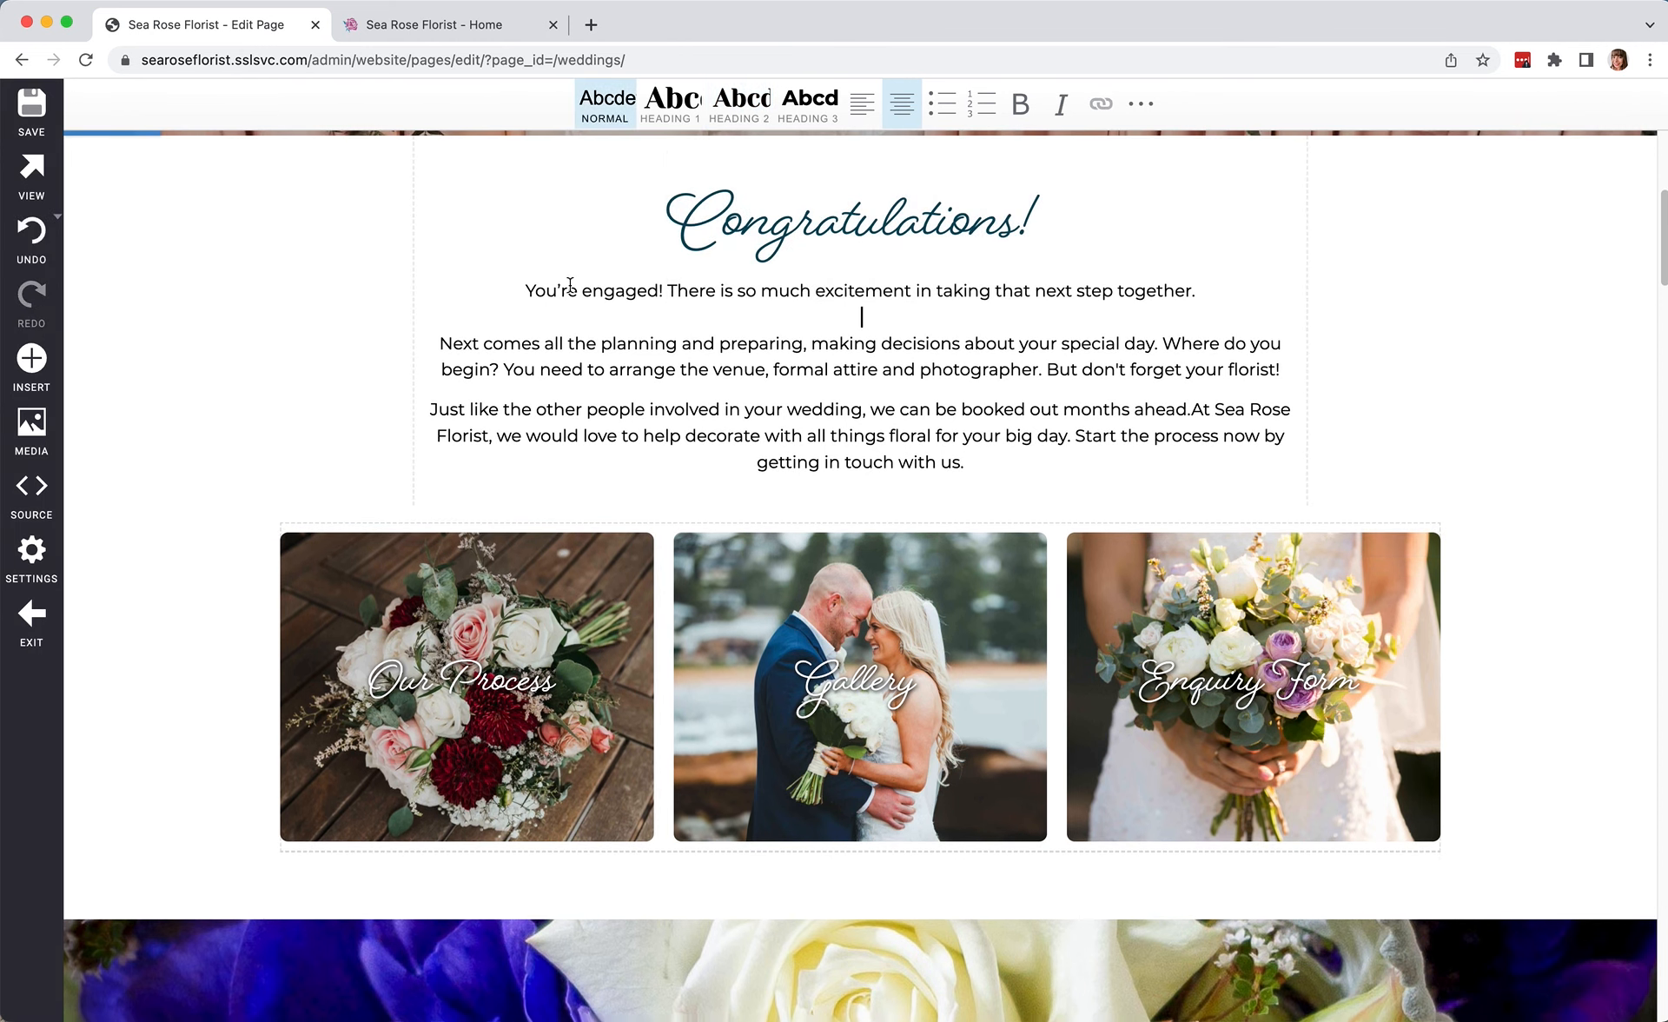
{"action": "left_click_drag", "start_coordinate": [520, 291], "coordinate": [664, 292]}
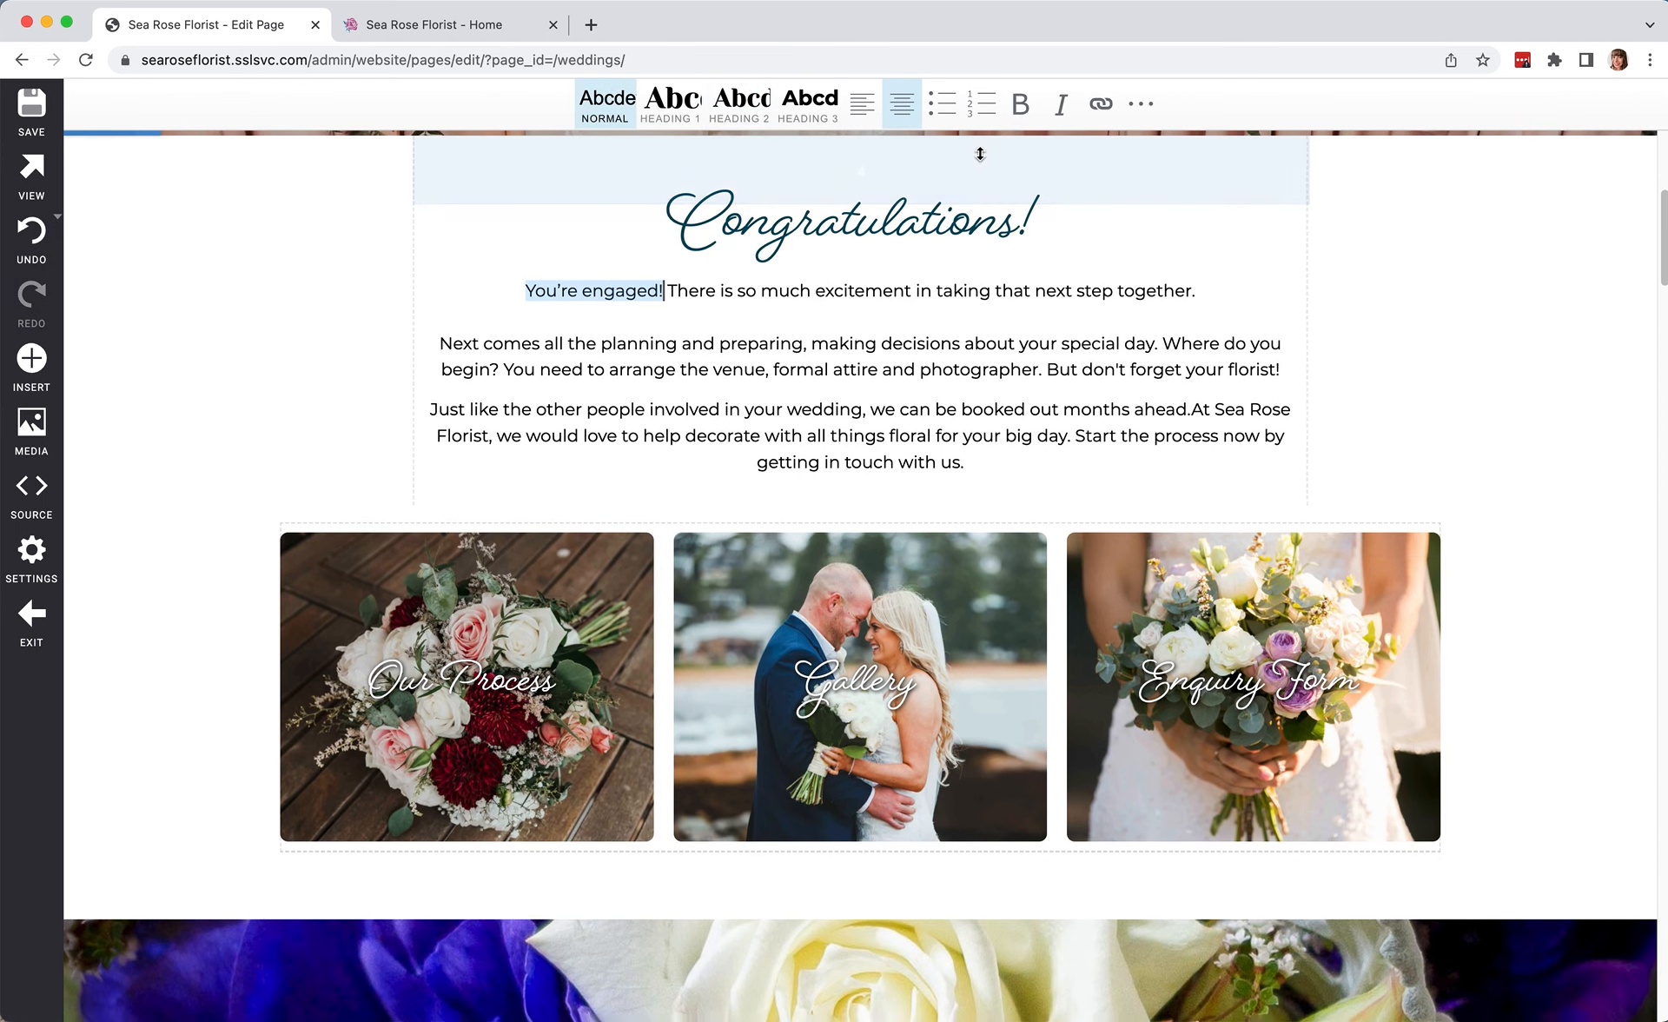
{"action": "left_click", "coordinate": [1023, 111]}
{"action": "left_click", "coordinate": [1022, 110]}
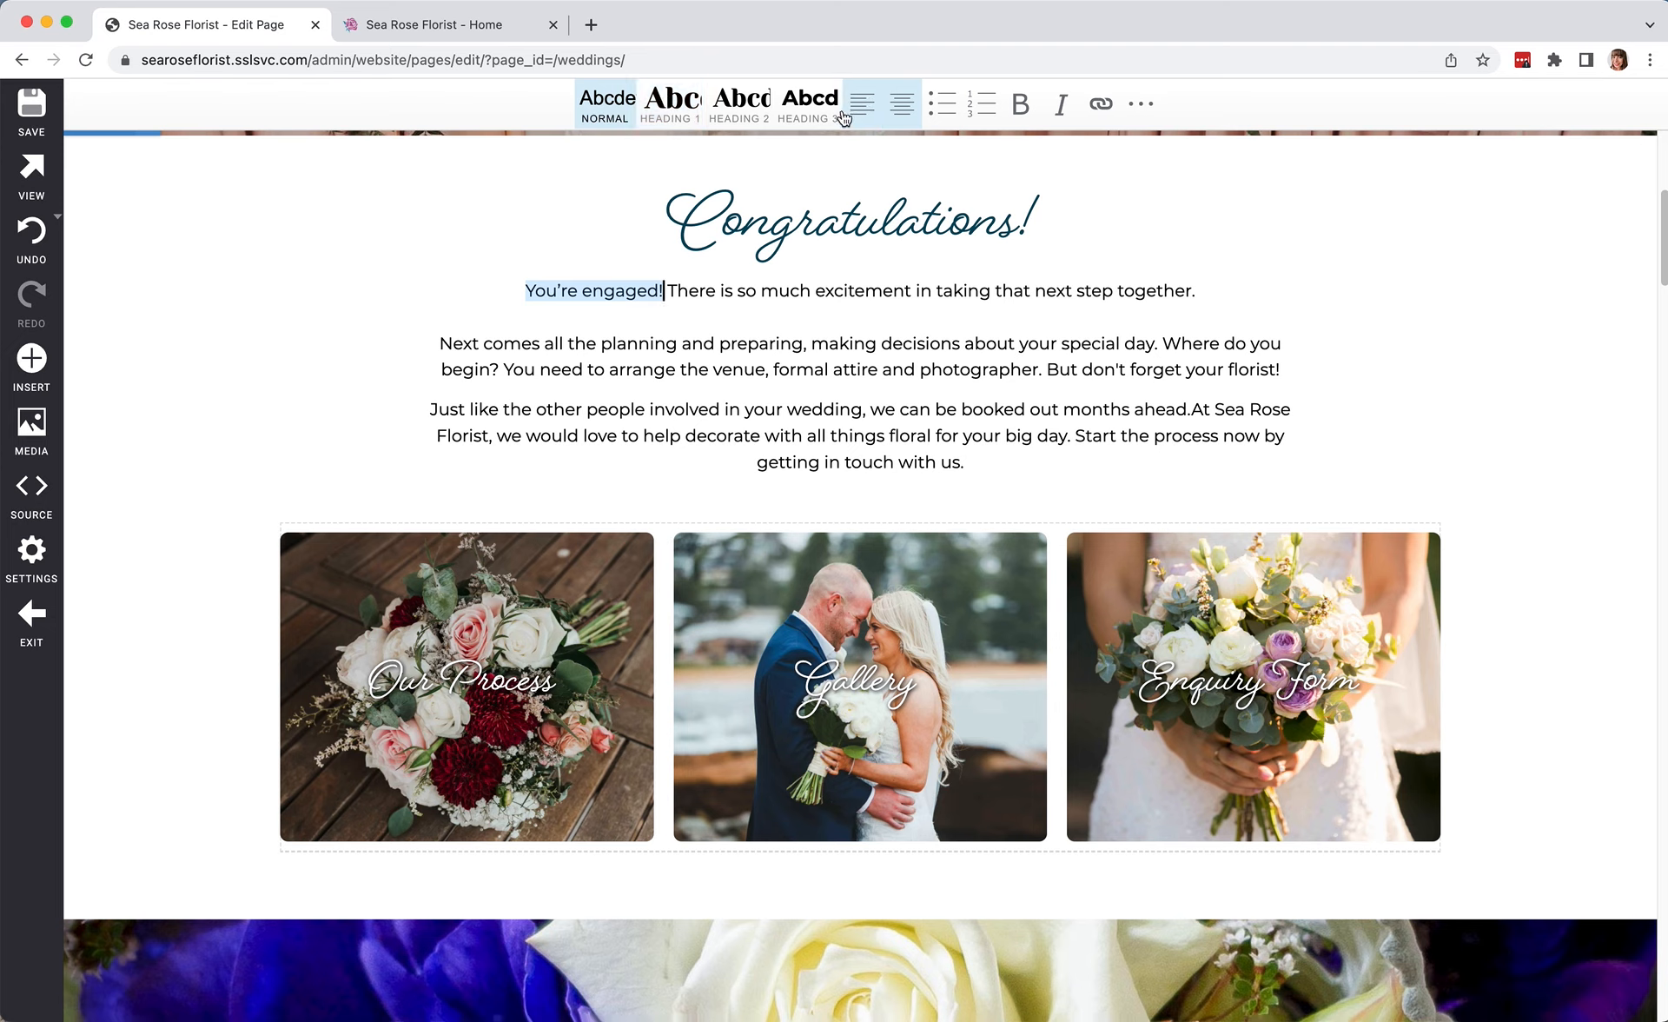
Try the Heading 2 and Normal styles on "You're engaged!" and undo both style changes.
{"action": "left_click", "coordinate": [726, 109]}
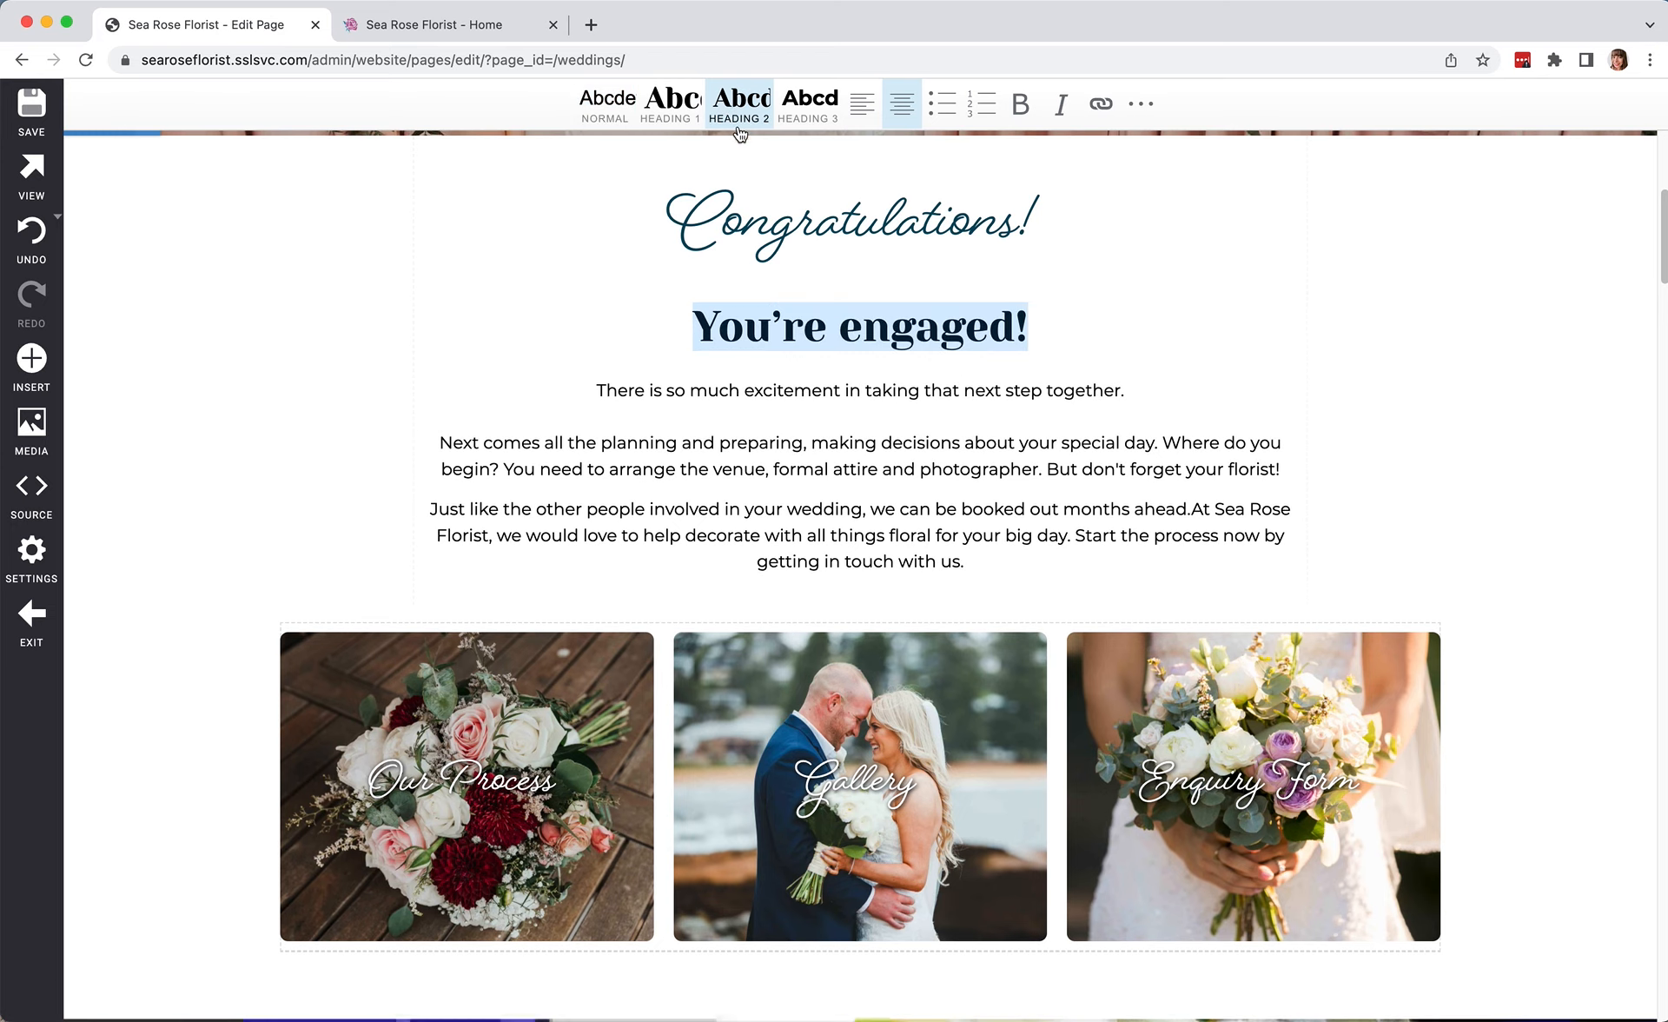
{"action": "left_click", "coordinate": [605, 105]}
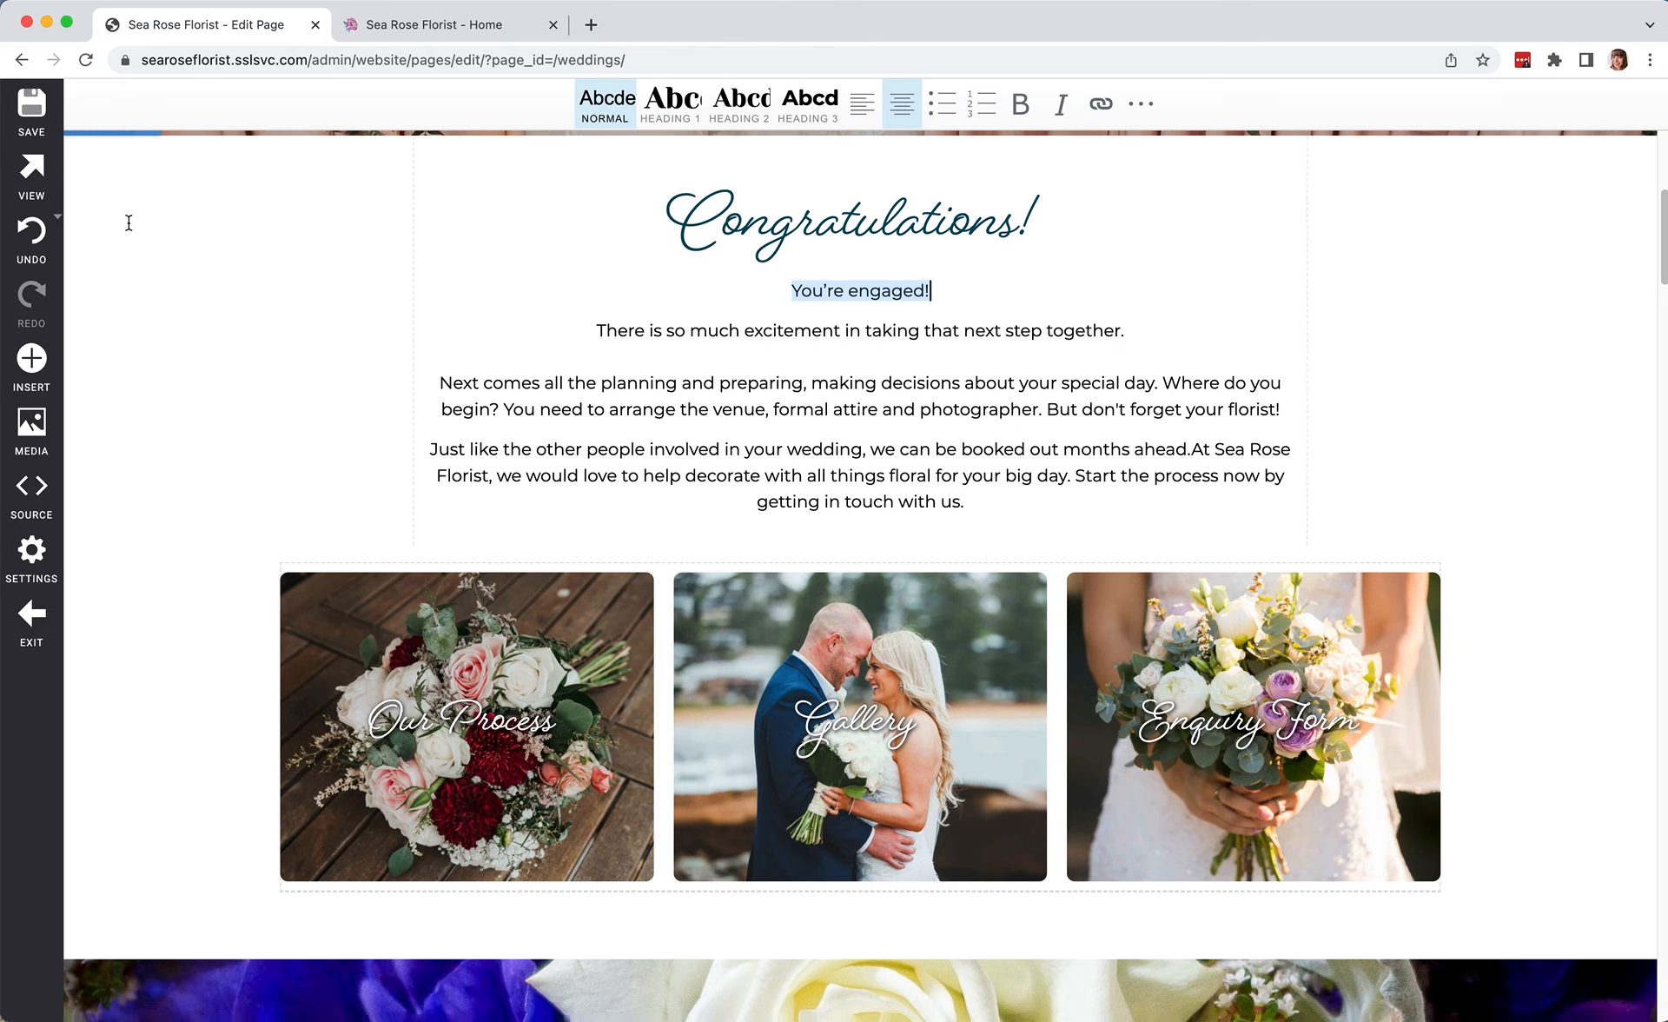
{"action": "left_click", "coordinate": [33, 243]}
{"action": "left_click", "coordinate": [33, 244]}
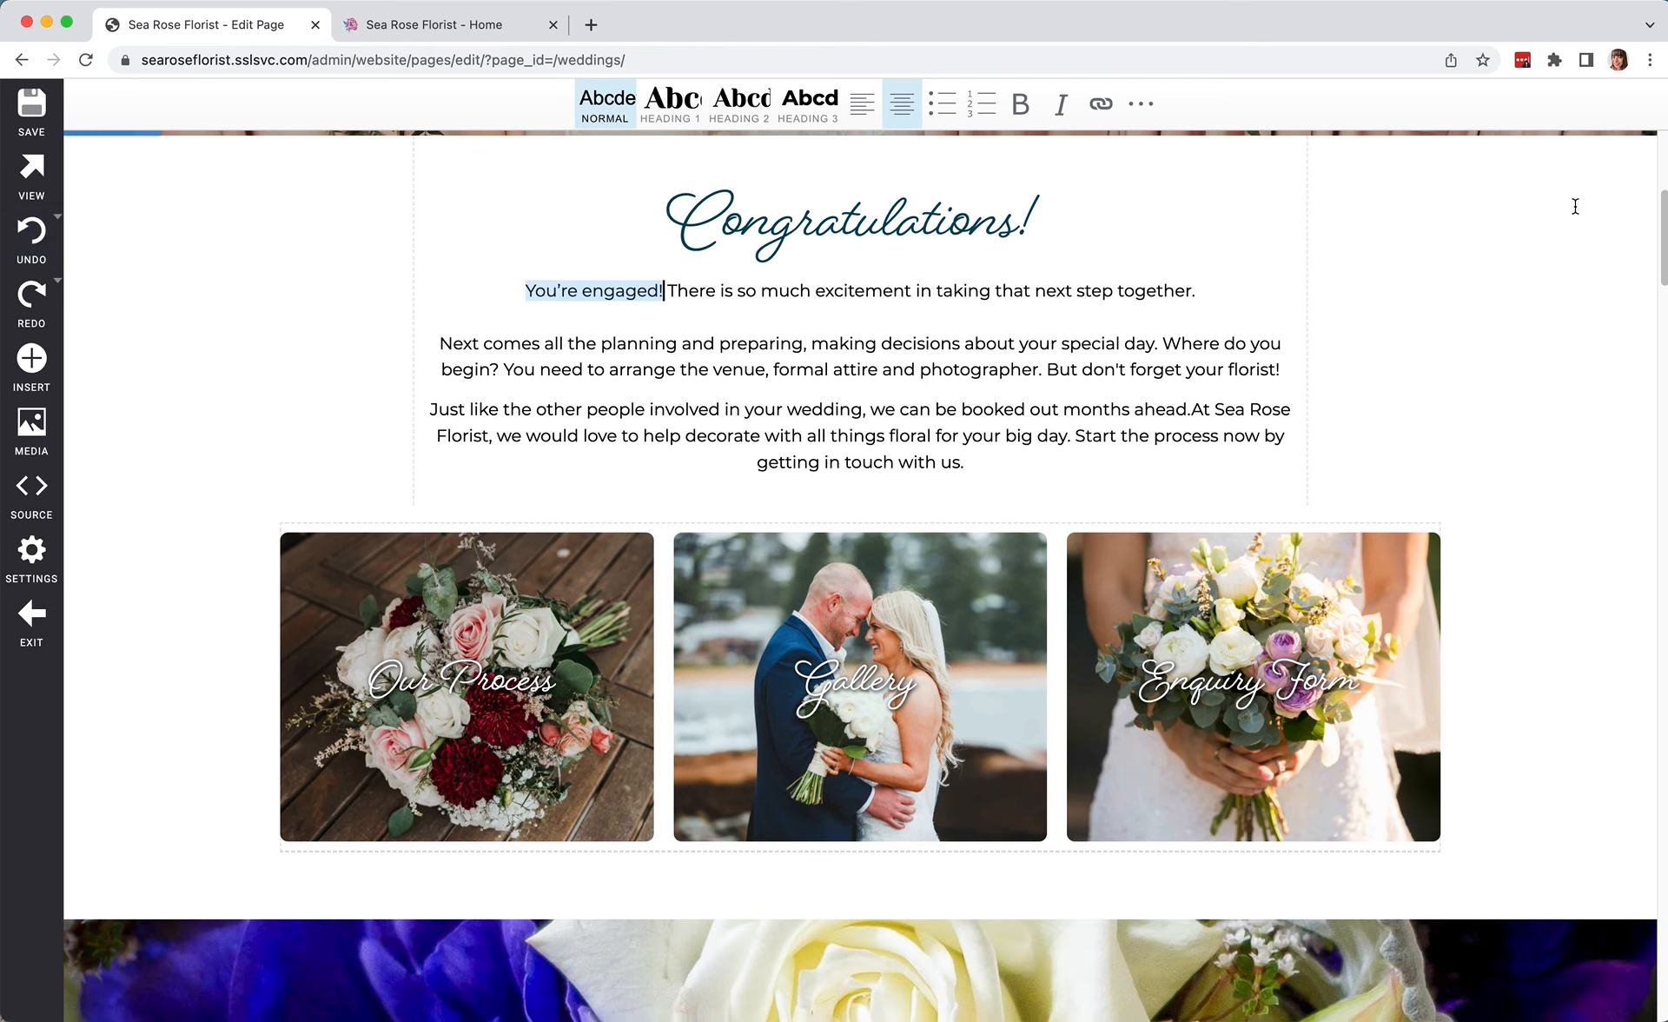
{"action": "left_click", "coordinate": [1077, 348]}
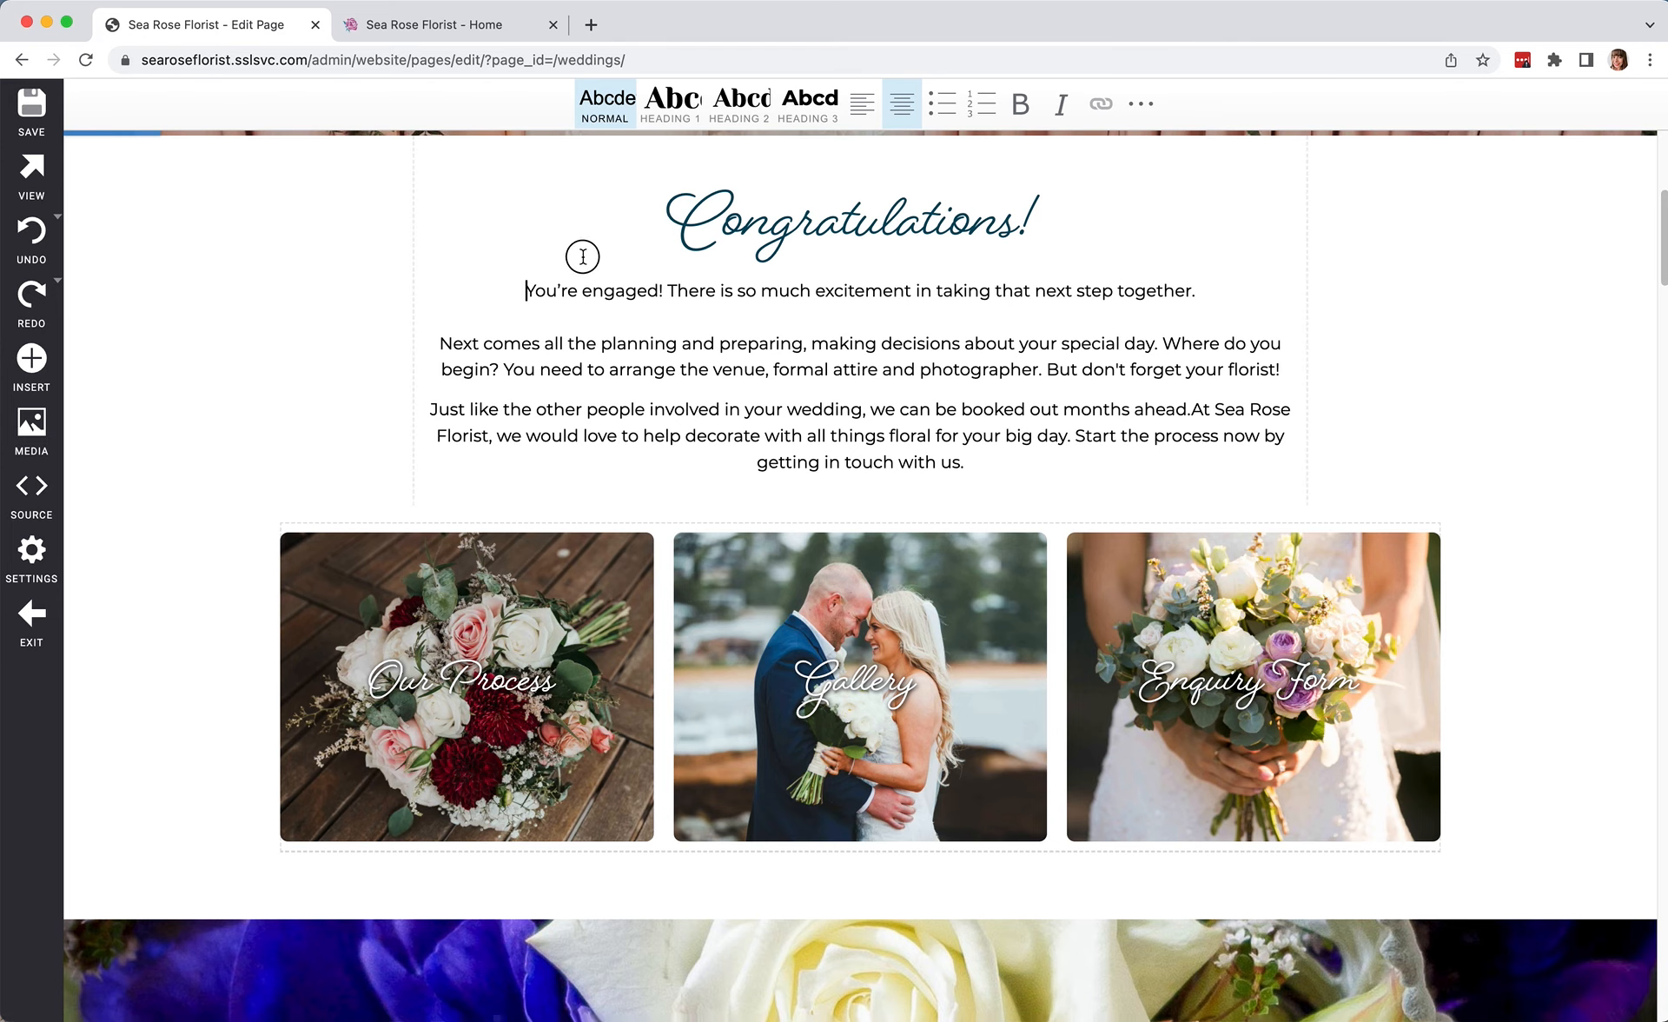
Start an external URL link on the word "photographer" and return to the choice of link types.
{"action": "scroll", "coordinate": [1029, 445], "scroll_direction": "down", "scroll_amount": 10}
{"action": "scroll", "coordinate": [999, 580], "scroll_direction": "up", "scroll_amount": 15}
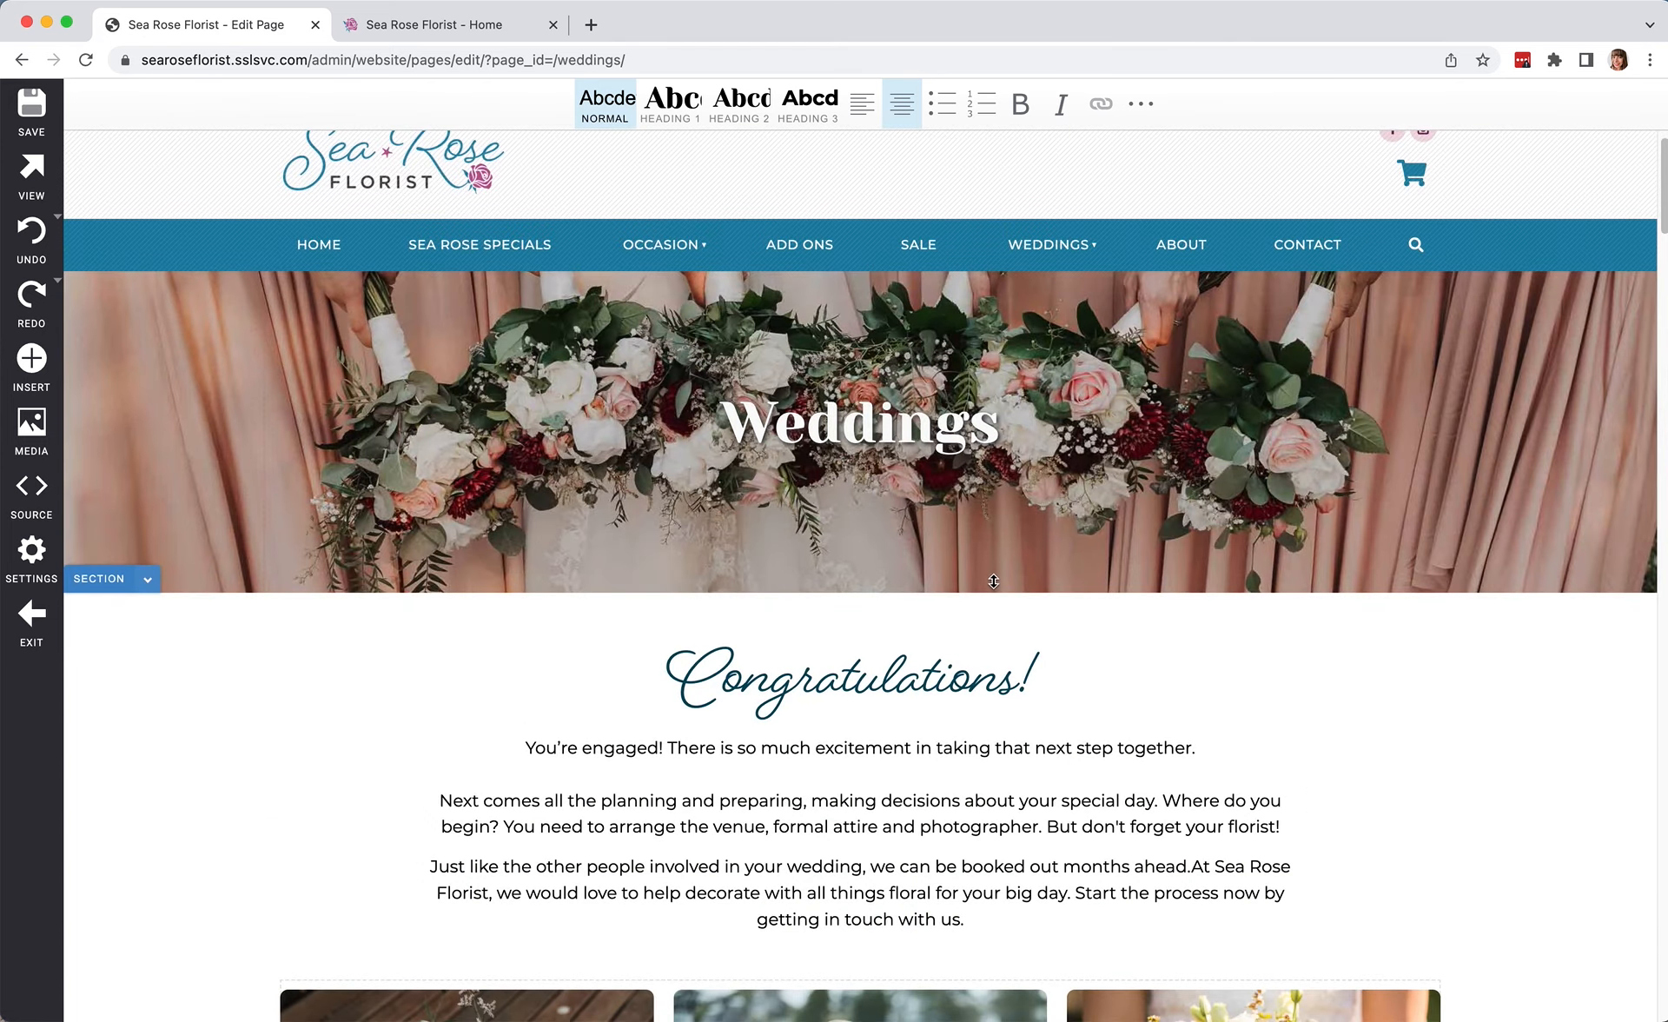
{"action": "scroll", "coordinate": [993, 577], "scroll_direction": "down", "scroll_amount": 3}
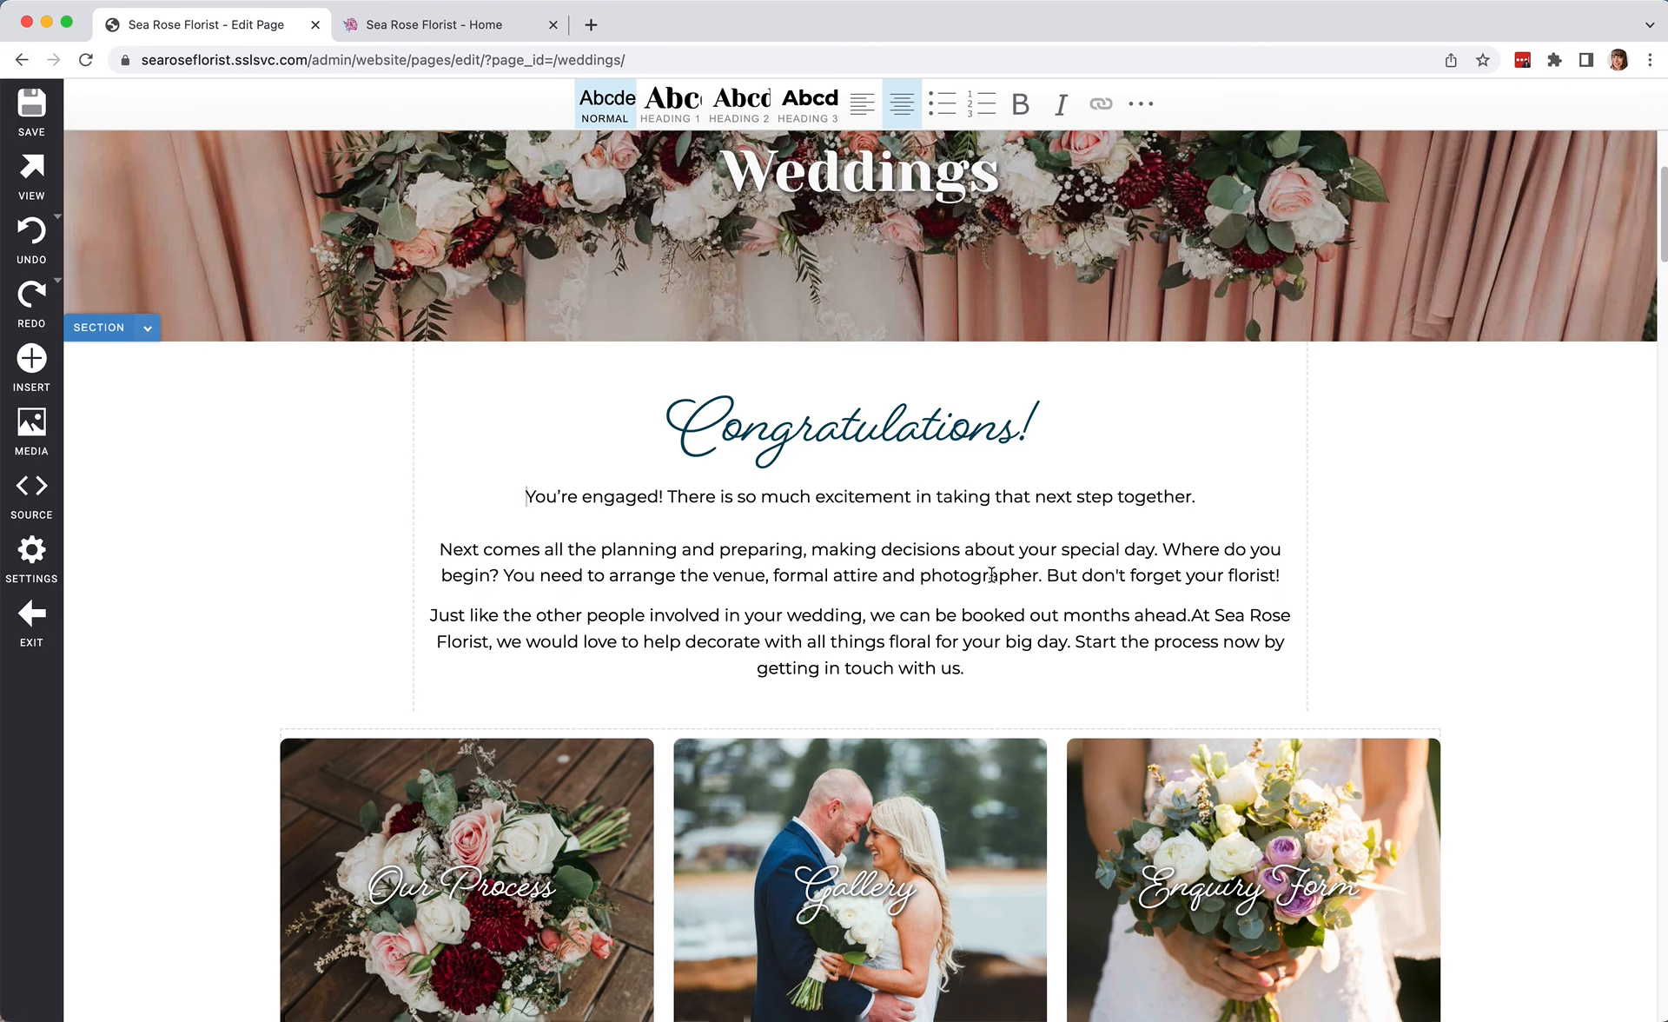
{"action": "left_click_drag", "start_coordinate": [924, 575], "coordinate": [1026, 583]}
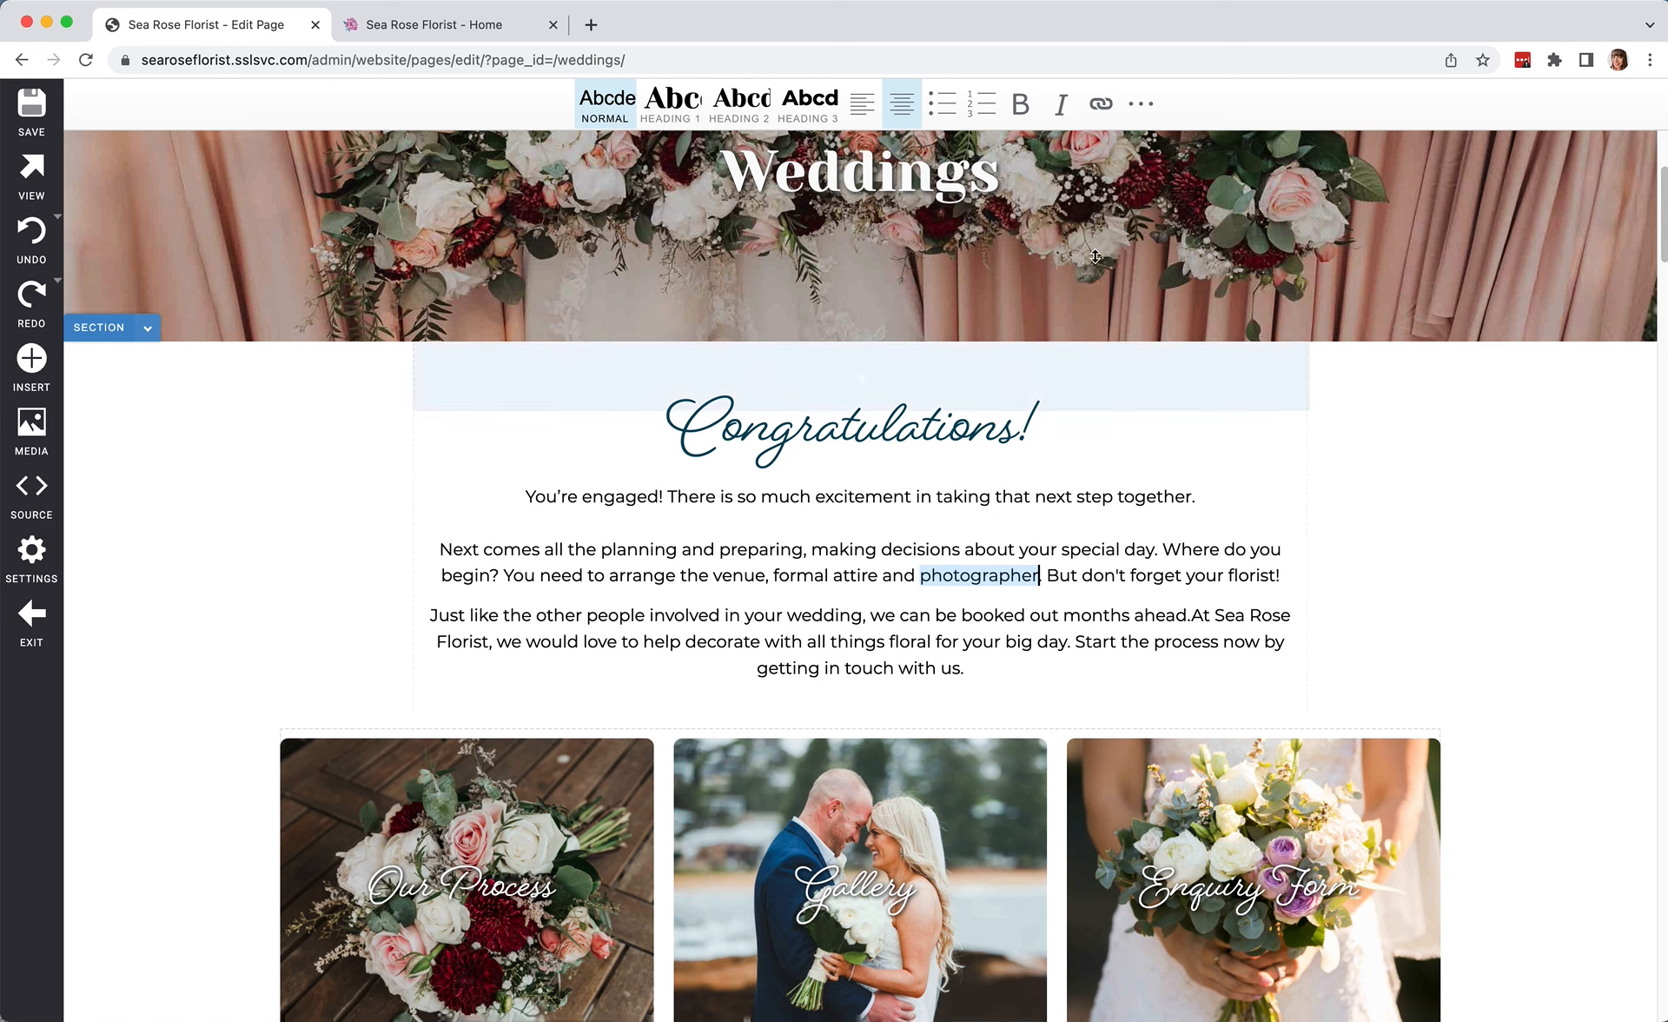
{"action": "left_click", "coordinate": [1099, 104]}
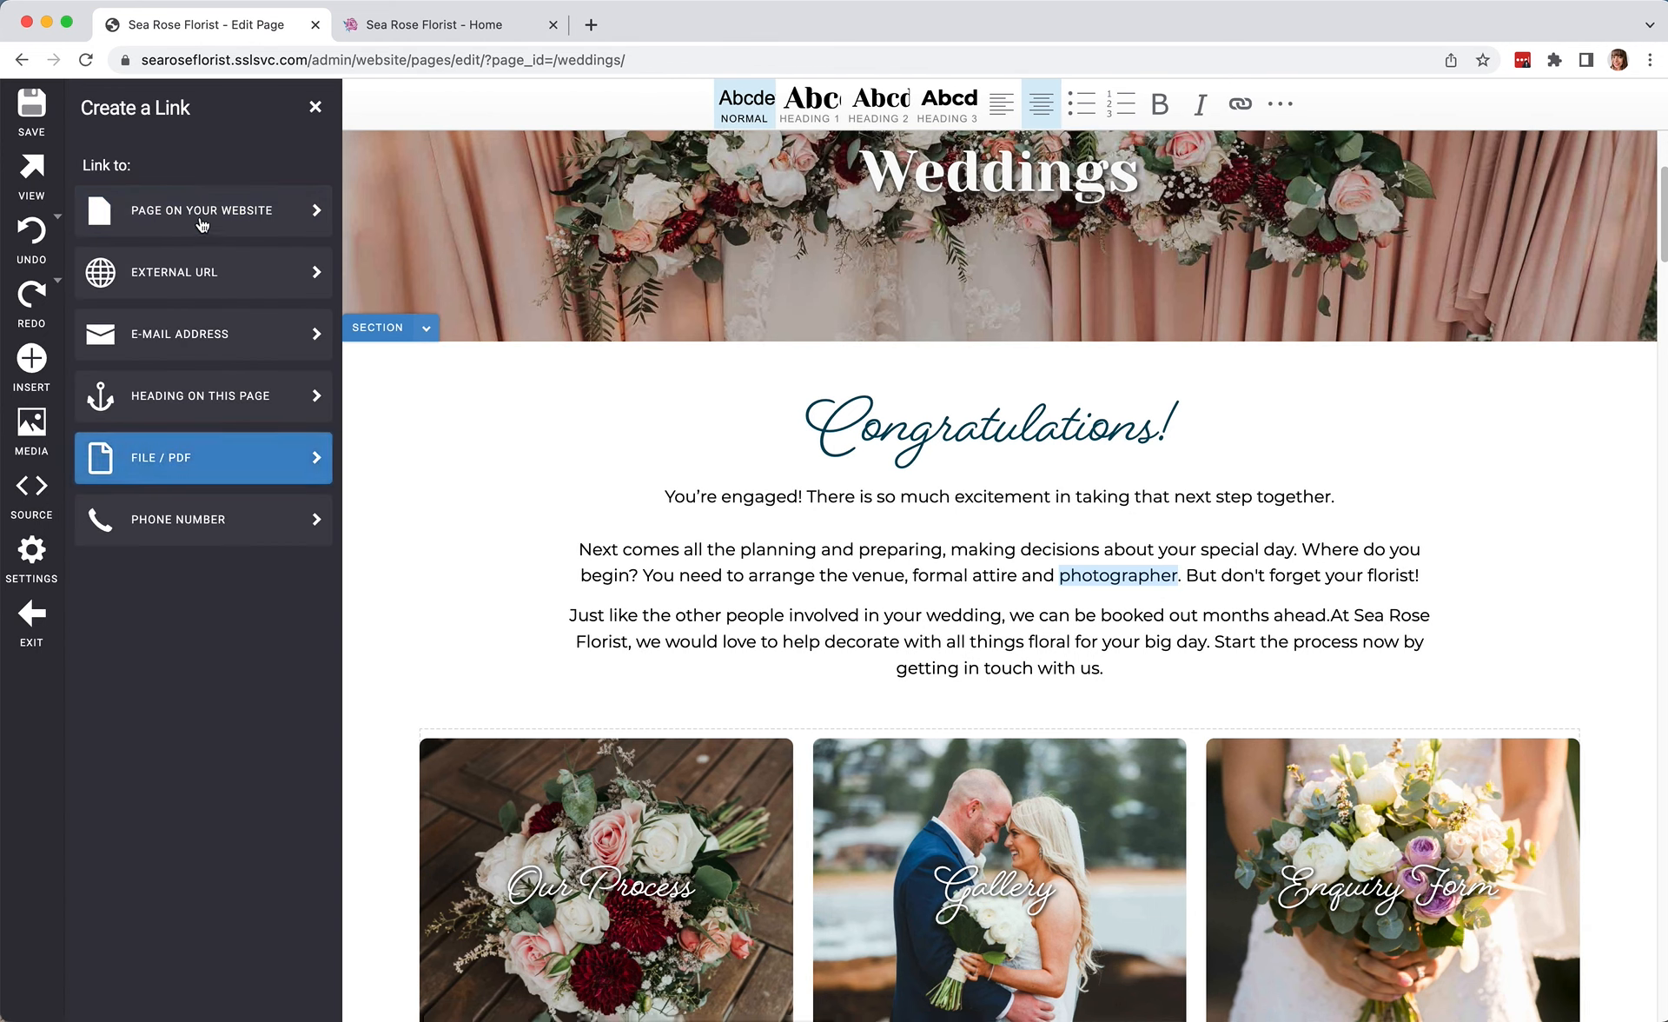
{"action": "left_click", "coordinate": [182, 276]}
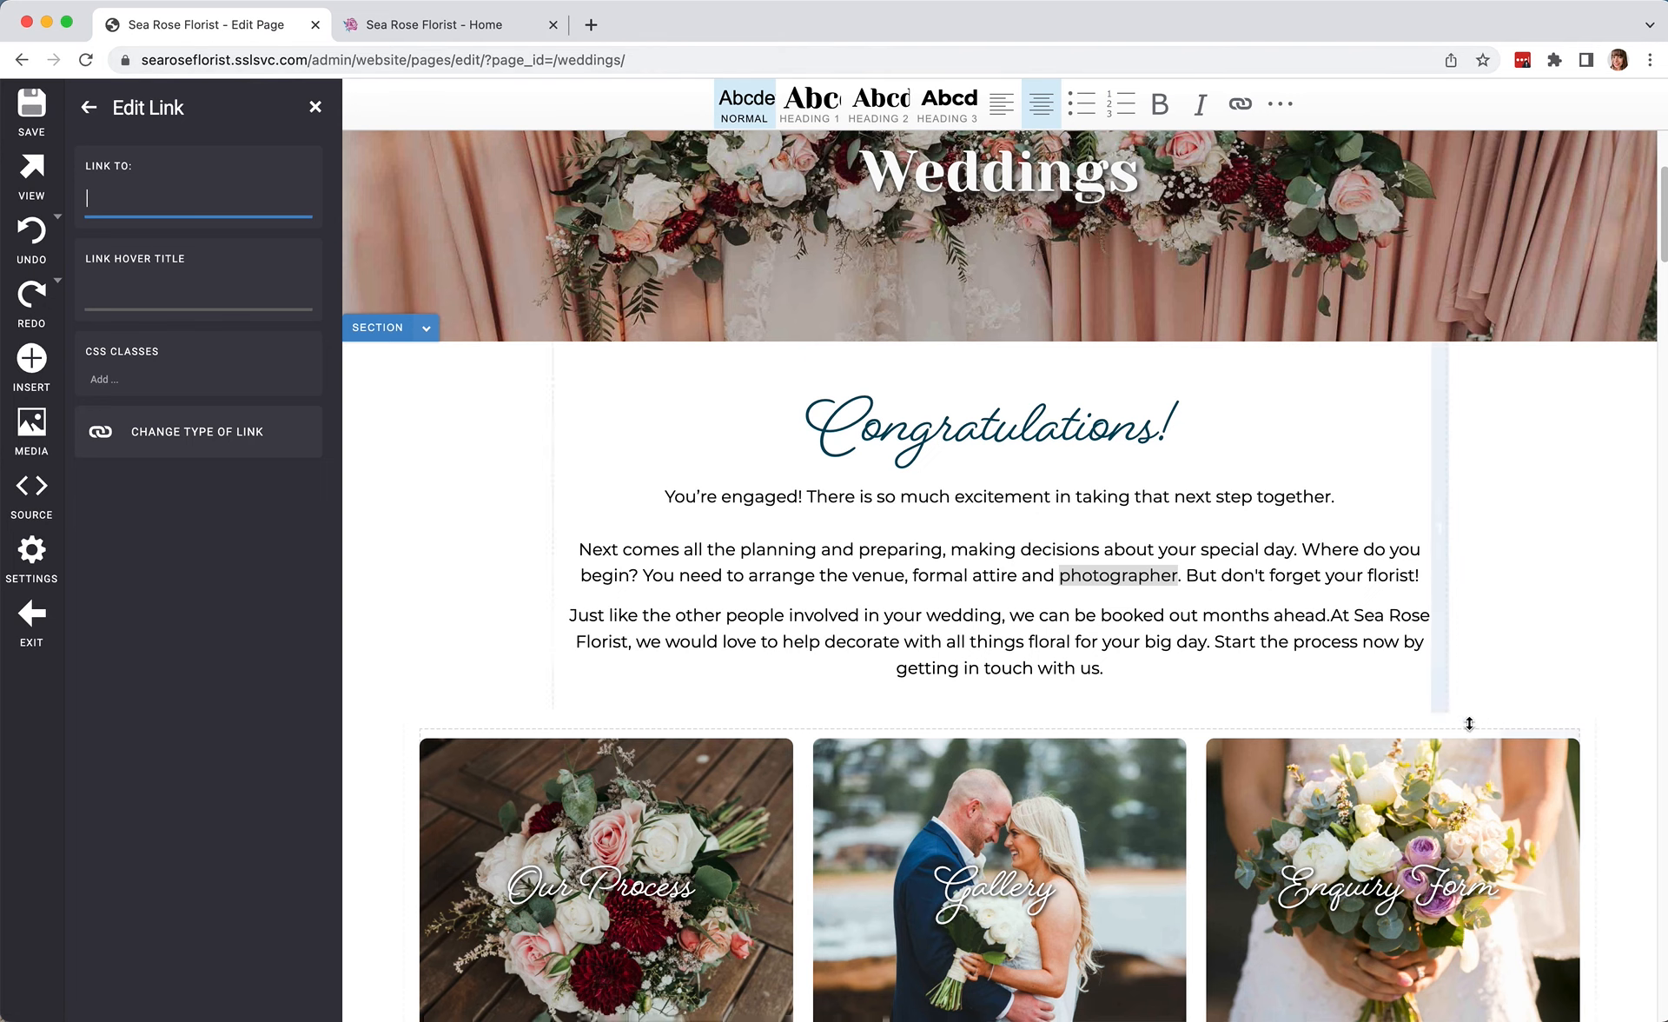
{"action": "left_click", "coordinate": [94, 107]}
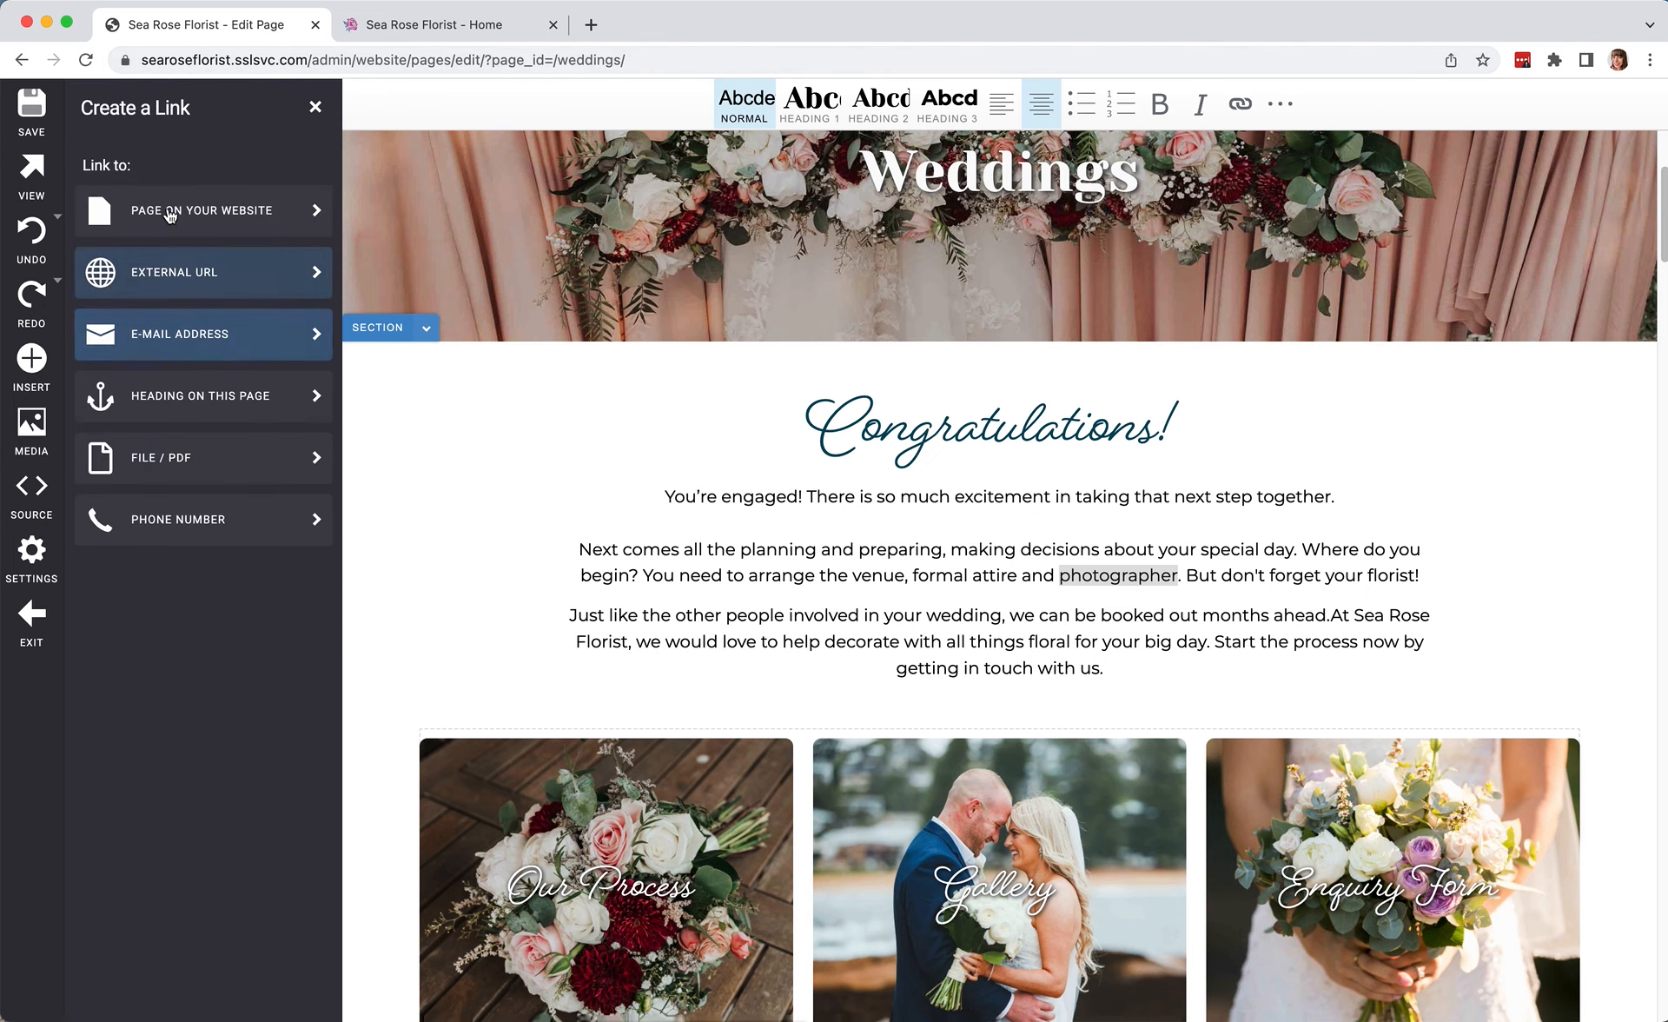
Look through the website pages and products offered as link targets, and leave link creation without choosing one.
{"action": "left_click", "coordinate": [258, 215]}
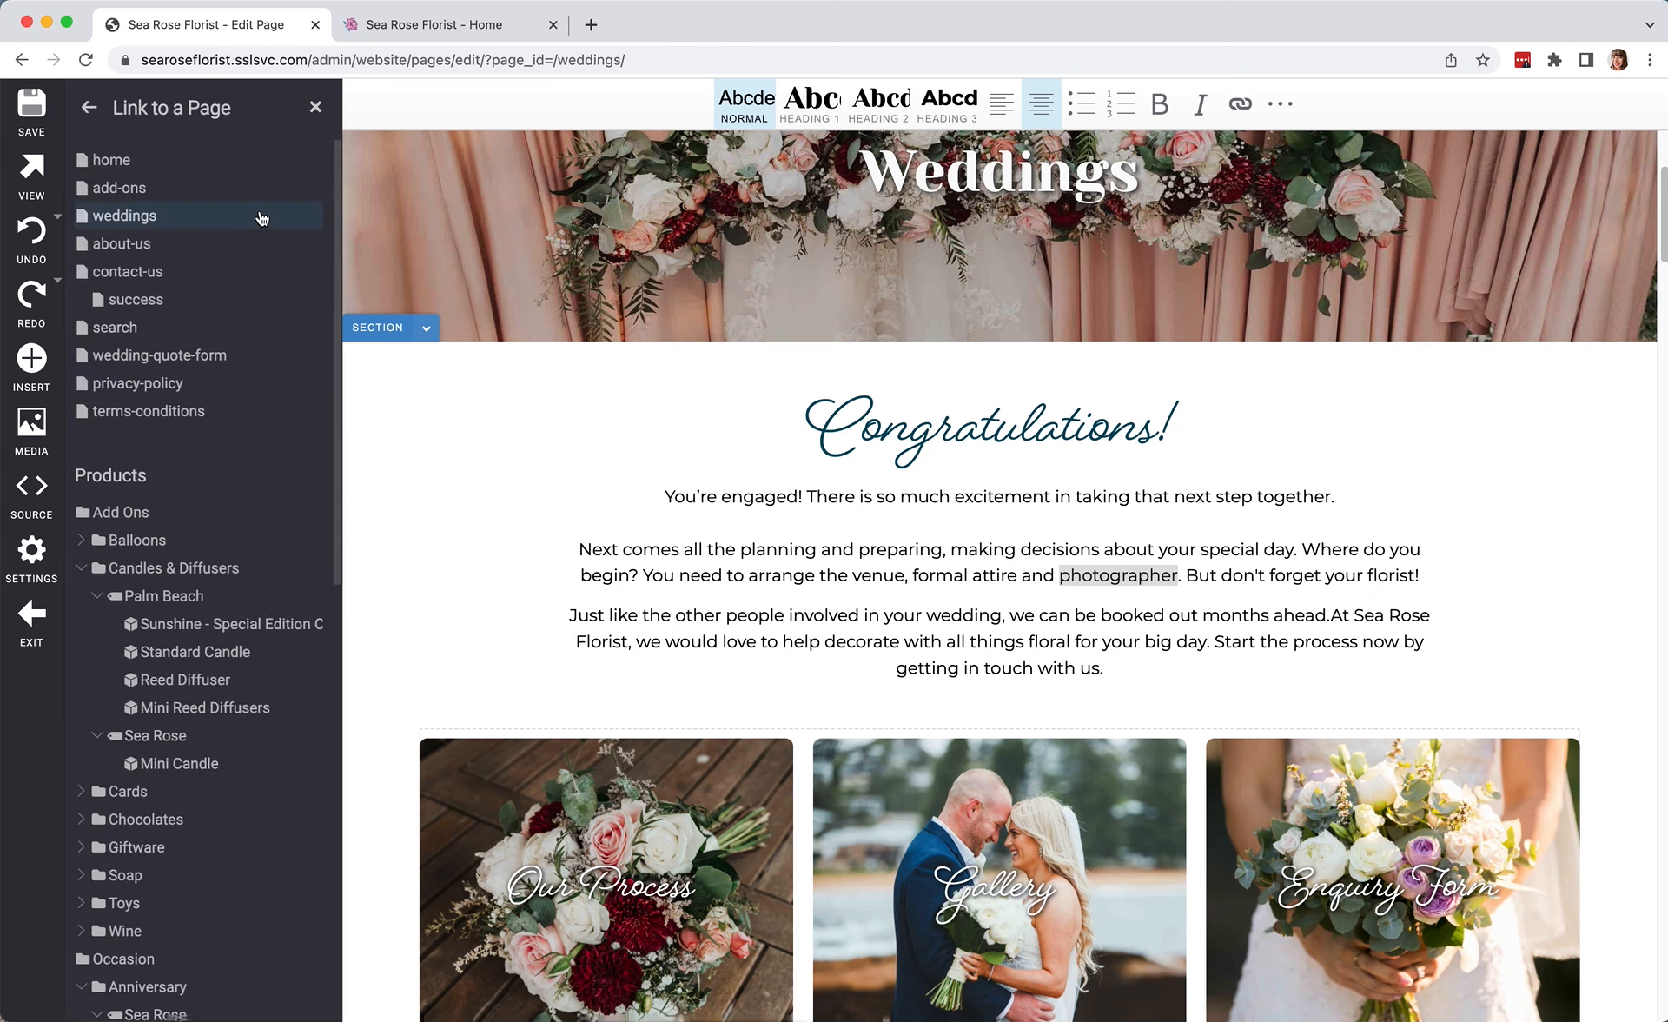
{"action": "scroll", "coordinate": [227, 810], "scroll_direction": "down", "scroll_amount": 5}
{"action": "scroll", "coordinate": [227, 810], "scroll_direction": "up", "scroll_amount": 10}
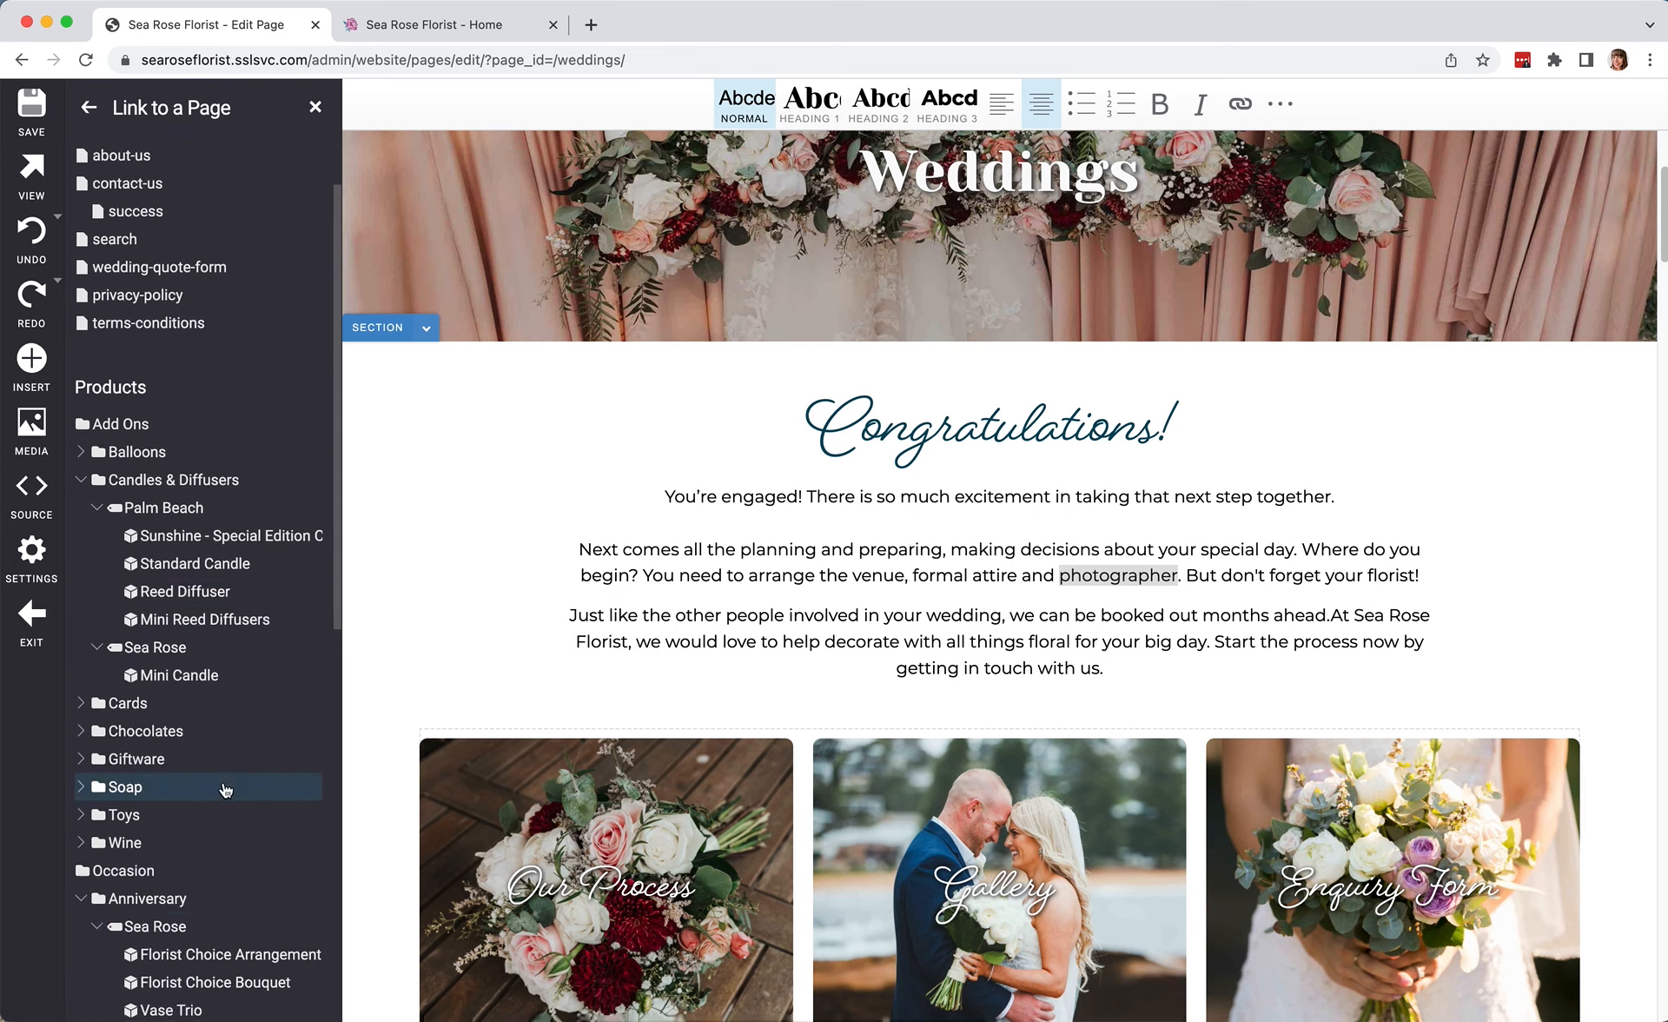
{"action": "left_click", "coordinate": [89, 106]}
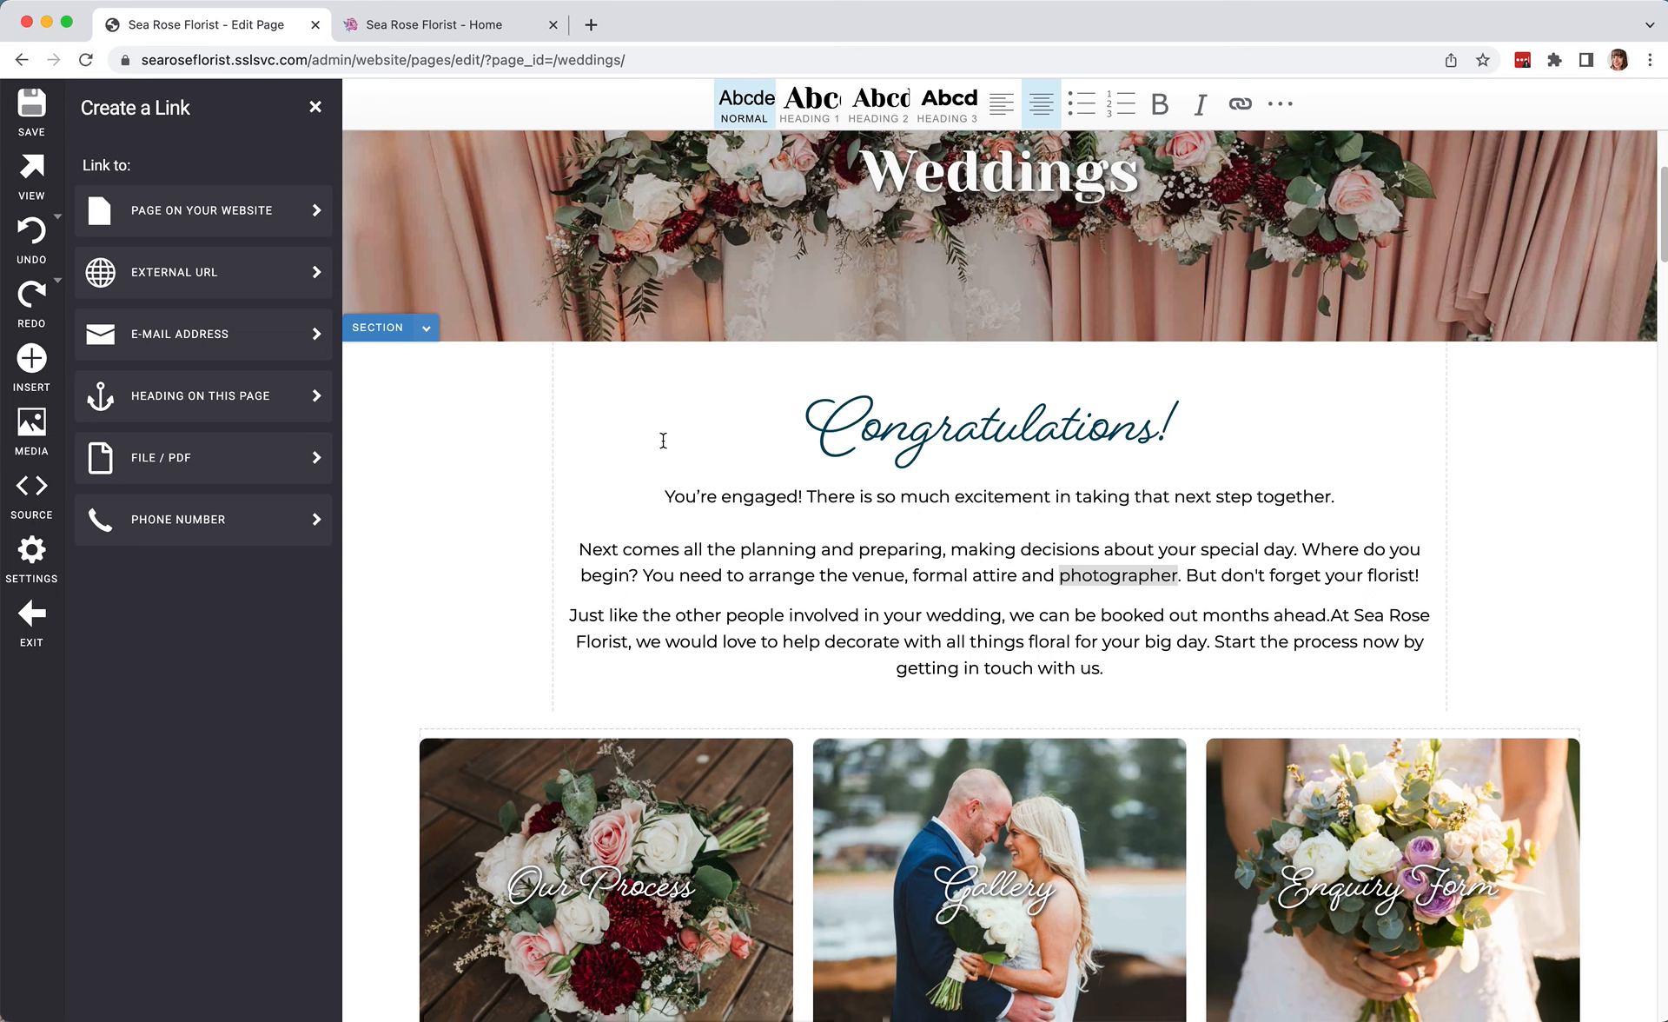
{"action": "left_click", "coordinate": [313, 108]}
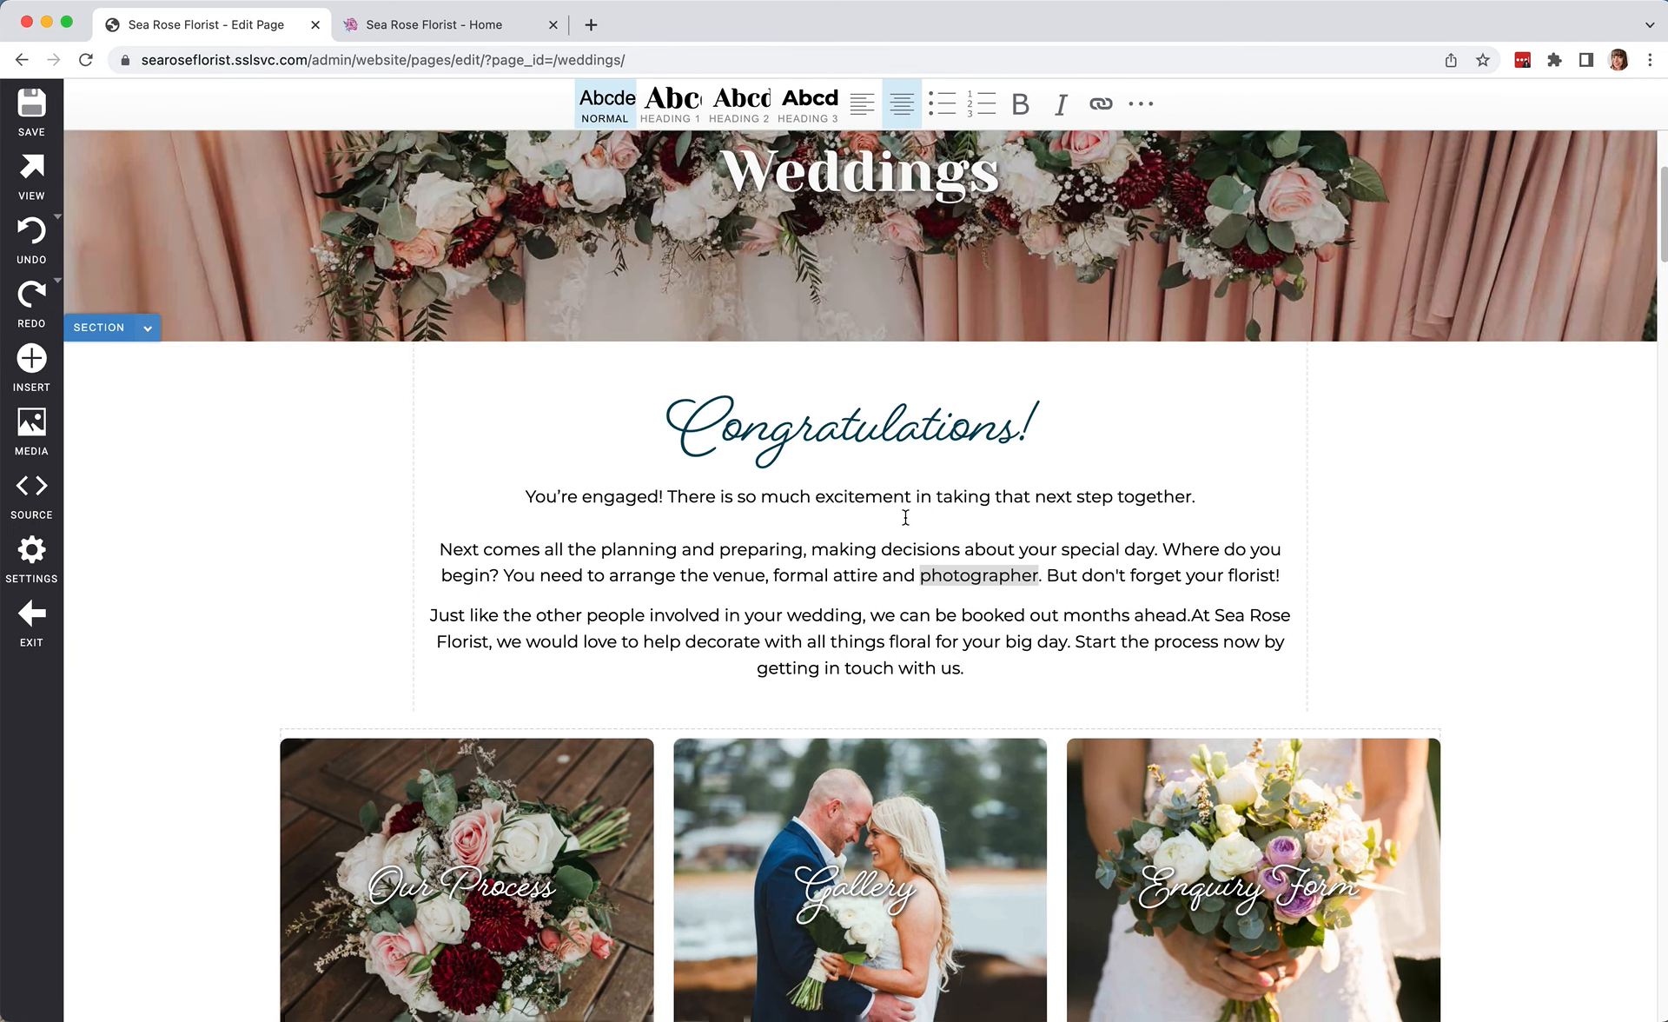
Open the background options for the full-width flower and engagement ring banner section above Our Process.
{"action": "scroll", "coordinate": [905, 518], "scroll_direction": "down", "scroll_amount": 3}
{"action": "scroll", "coordinate": [905, 518], "scroll_direction": "down", "scroll_amount": 4}
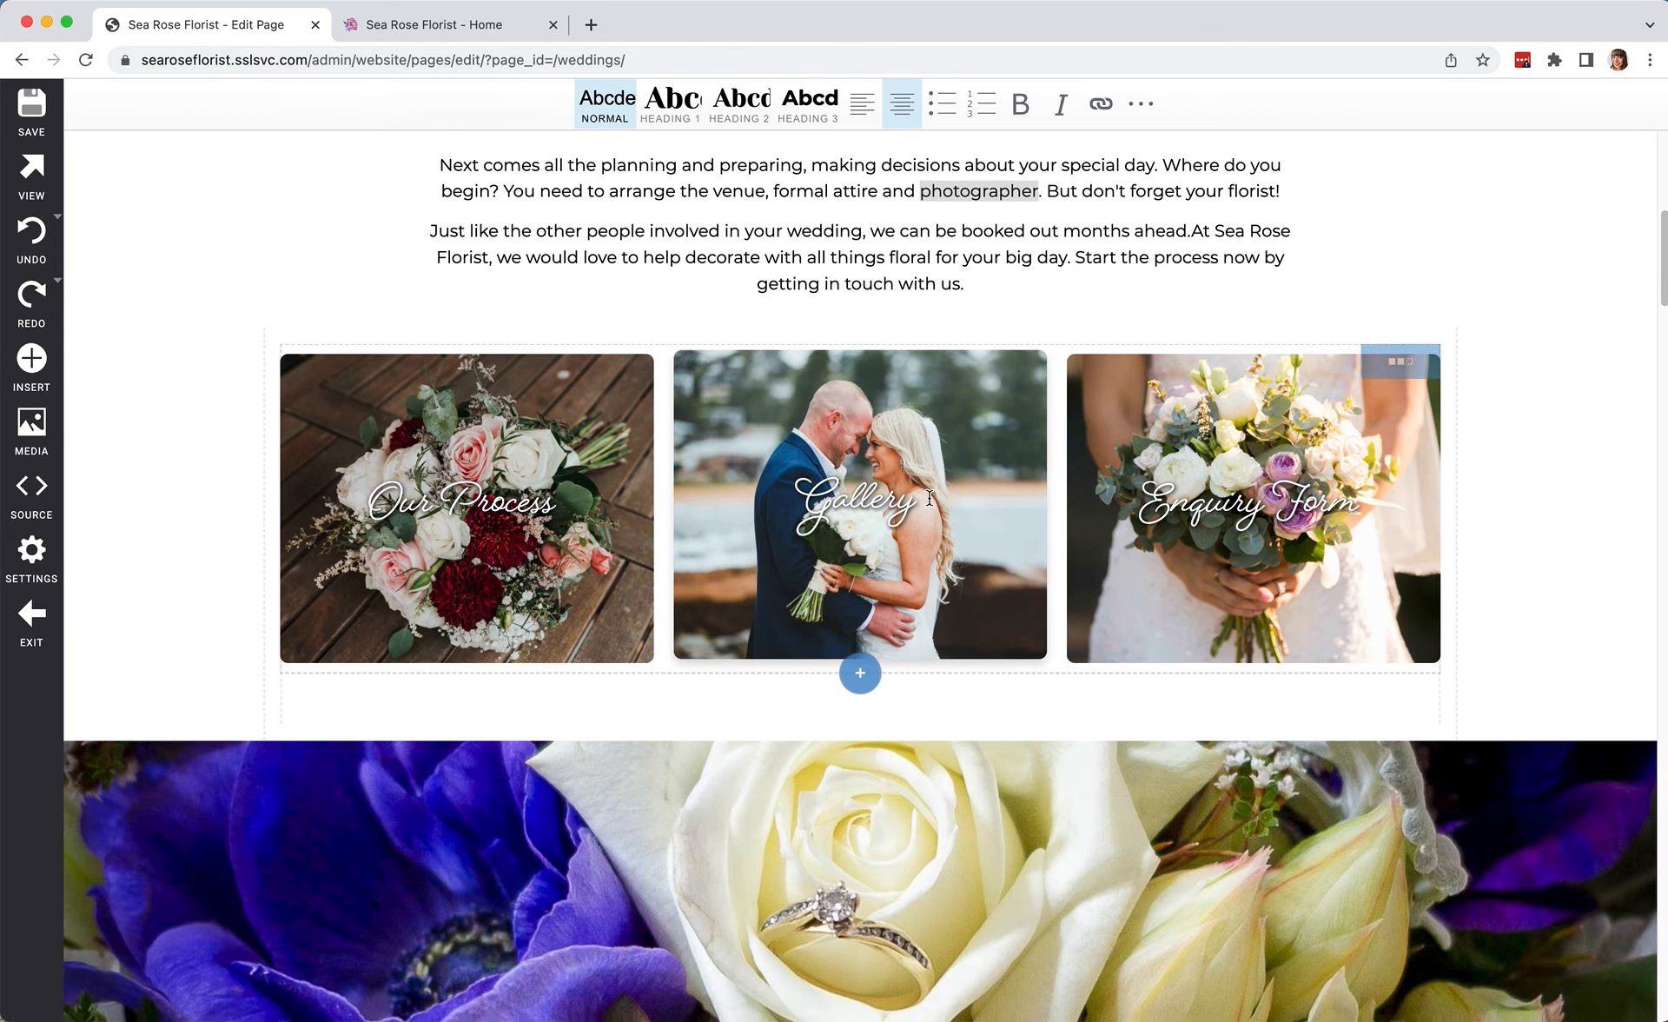
{"action": "scroll", "coordinate": [806, 636], "scroll_direction": "down", "scroll_amount": 8}
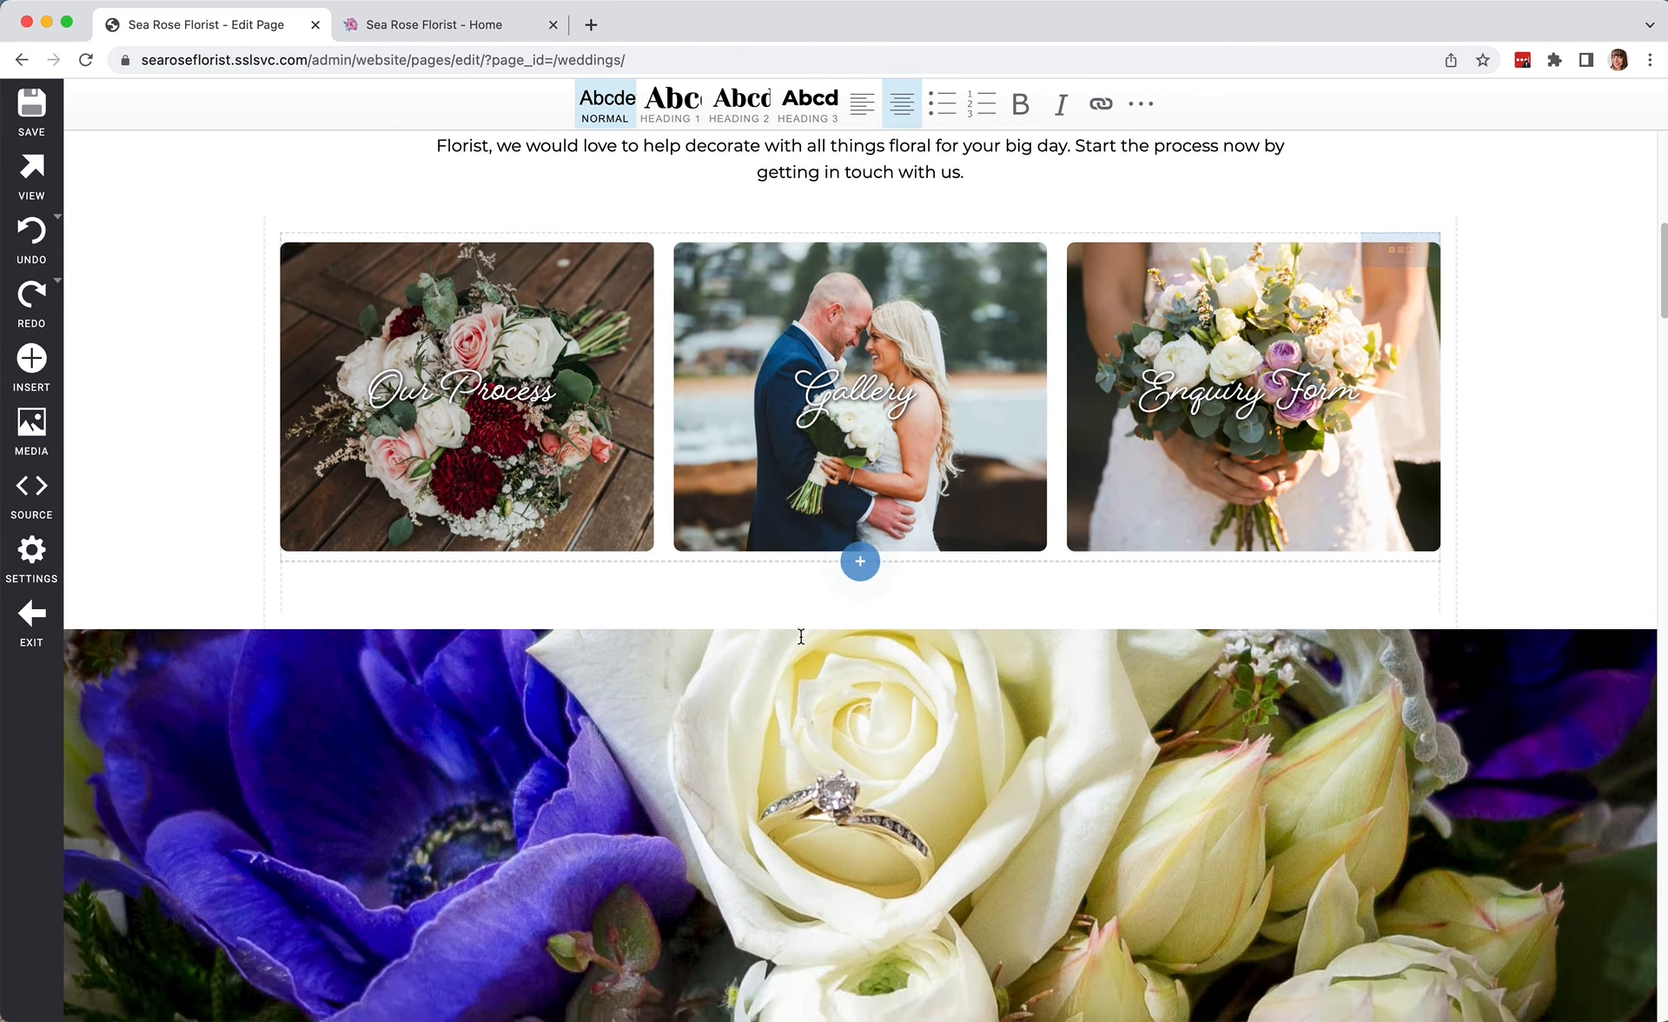
{"action": "scroll", "coordinate": [799, 638], "scroll_direction": "down", "scroll_amount": 15}
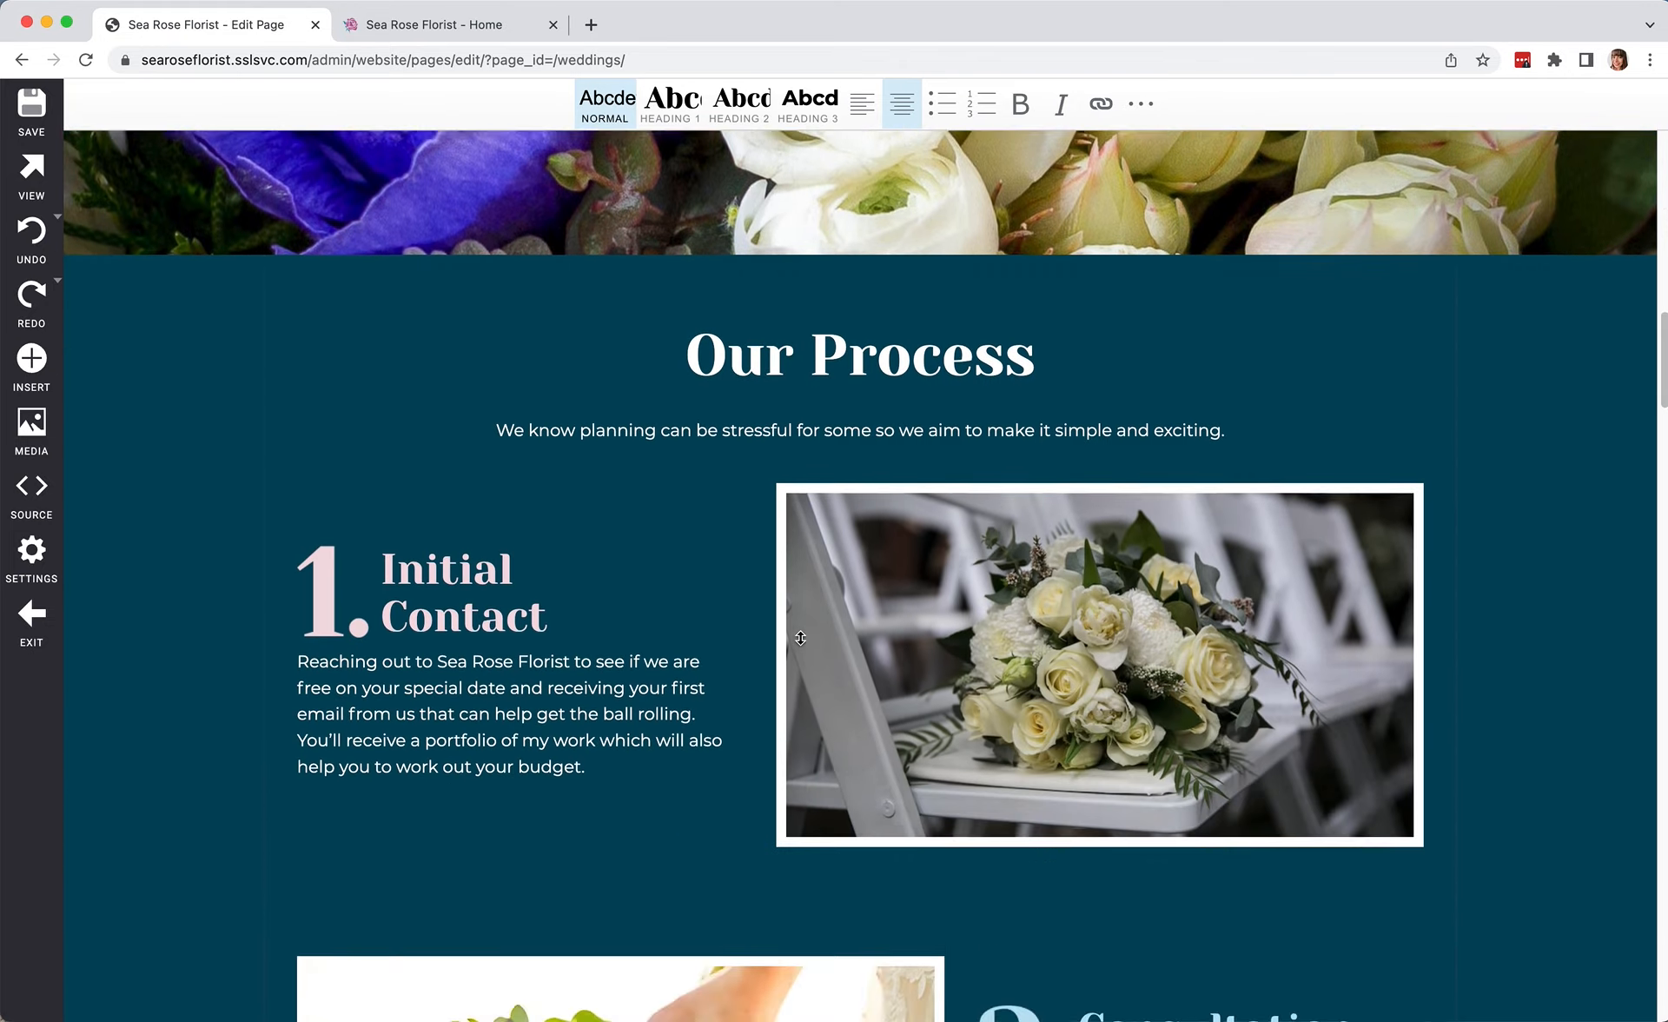
{"action": "scroll", "coordinate": [799, 638], "scroll_direction": "up", "scroll_amount": 15}
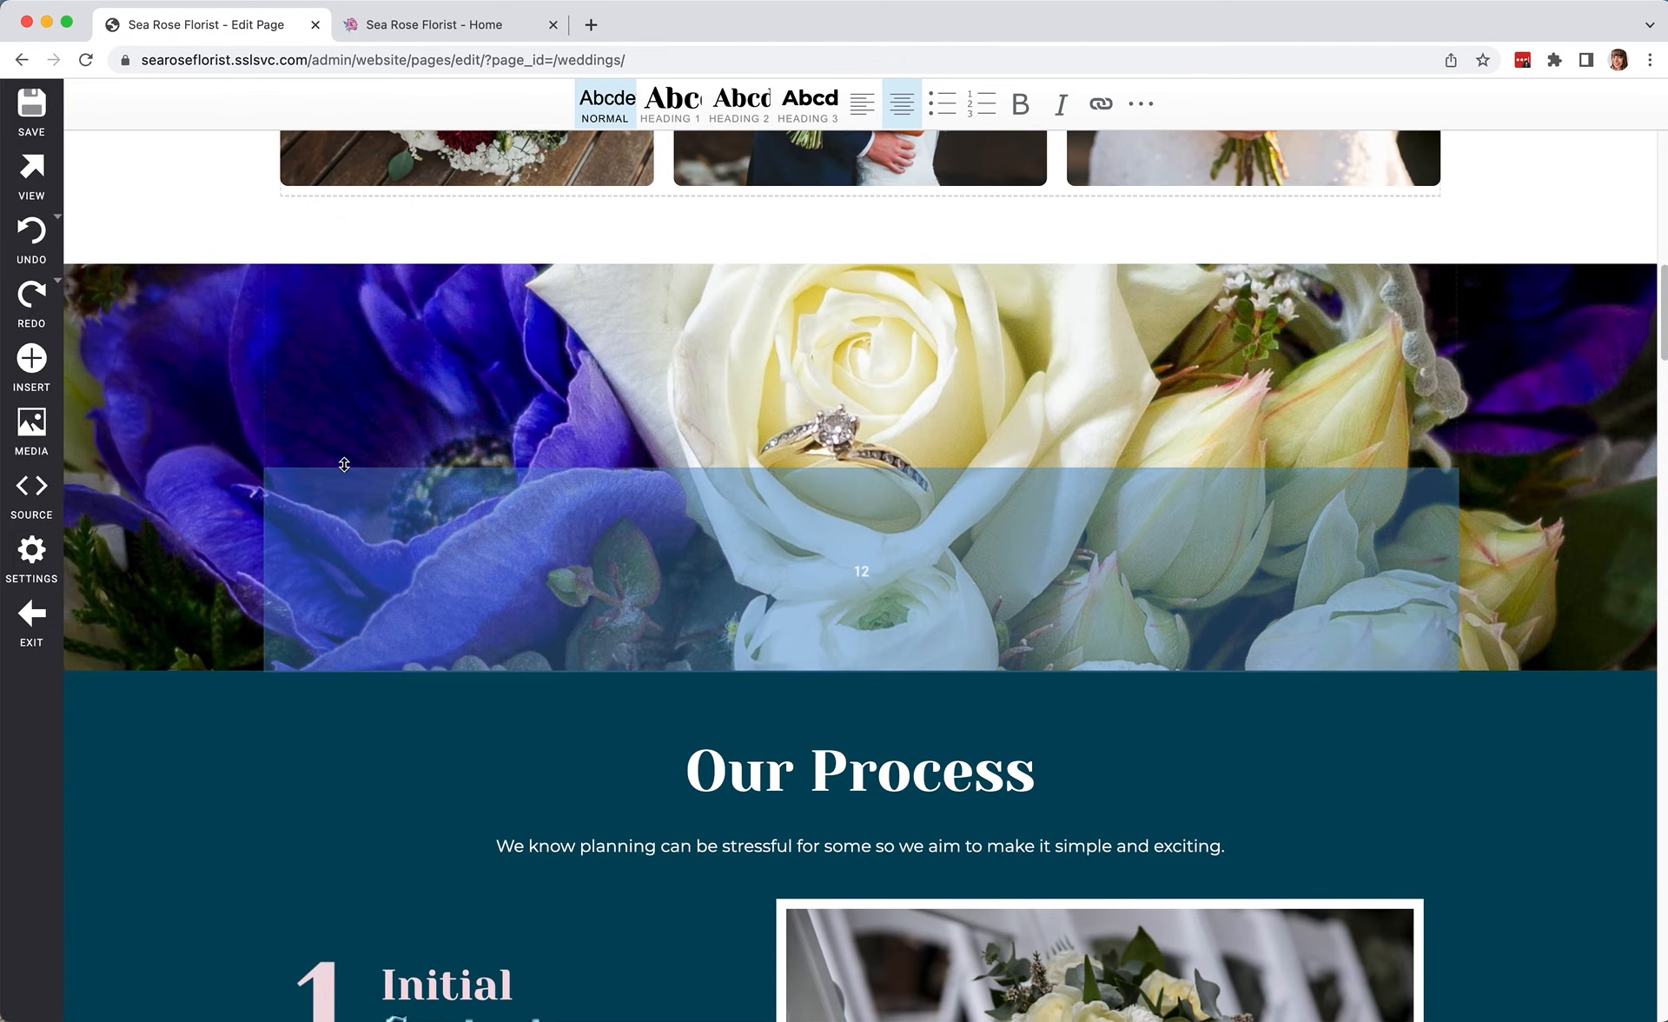
{"action": "left_click", "coordinate": [198, 463]}
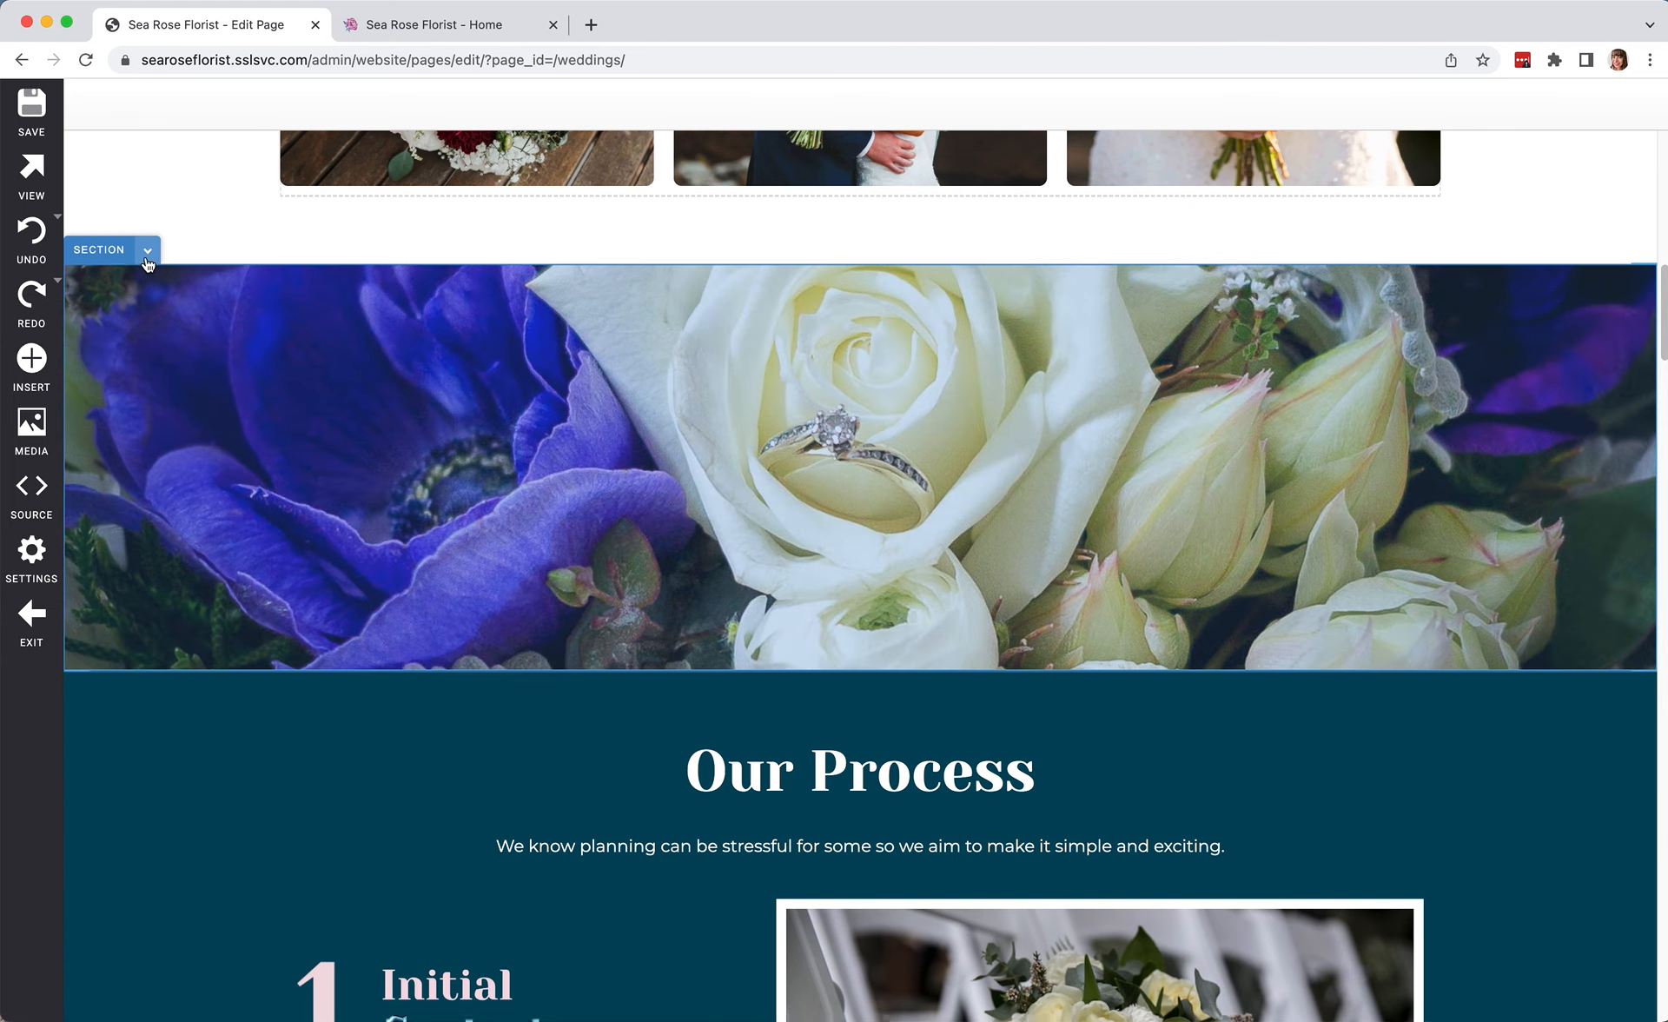
{"action": "left_click", "coordinate": [148, 251]}
{"action": "left_click", "coordinate": [115, 278]}
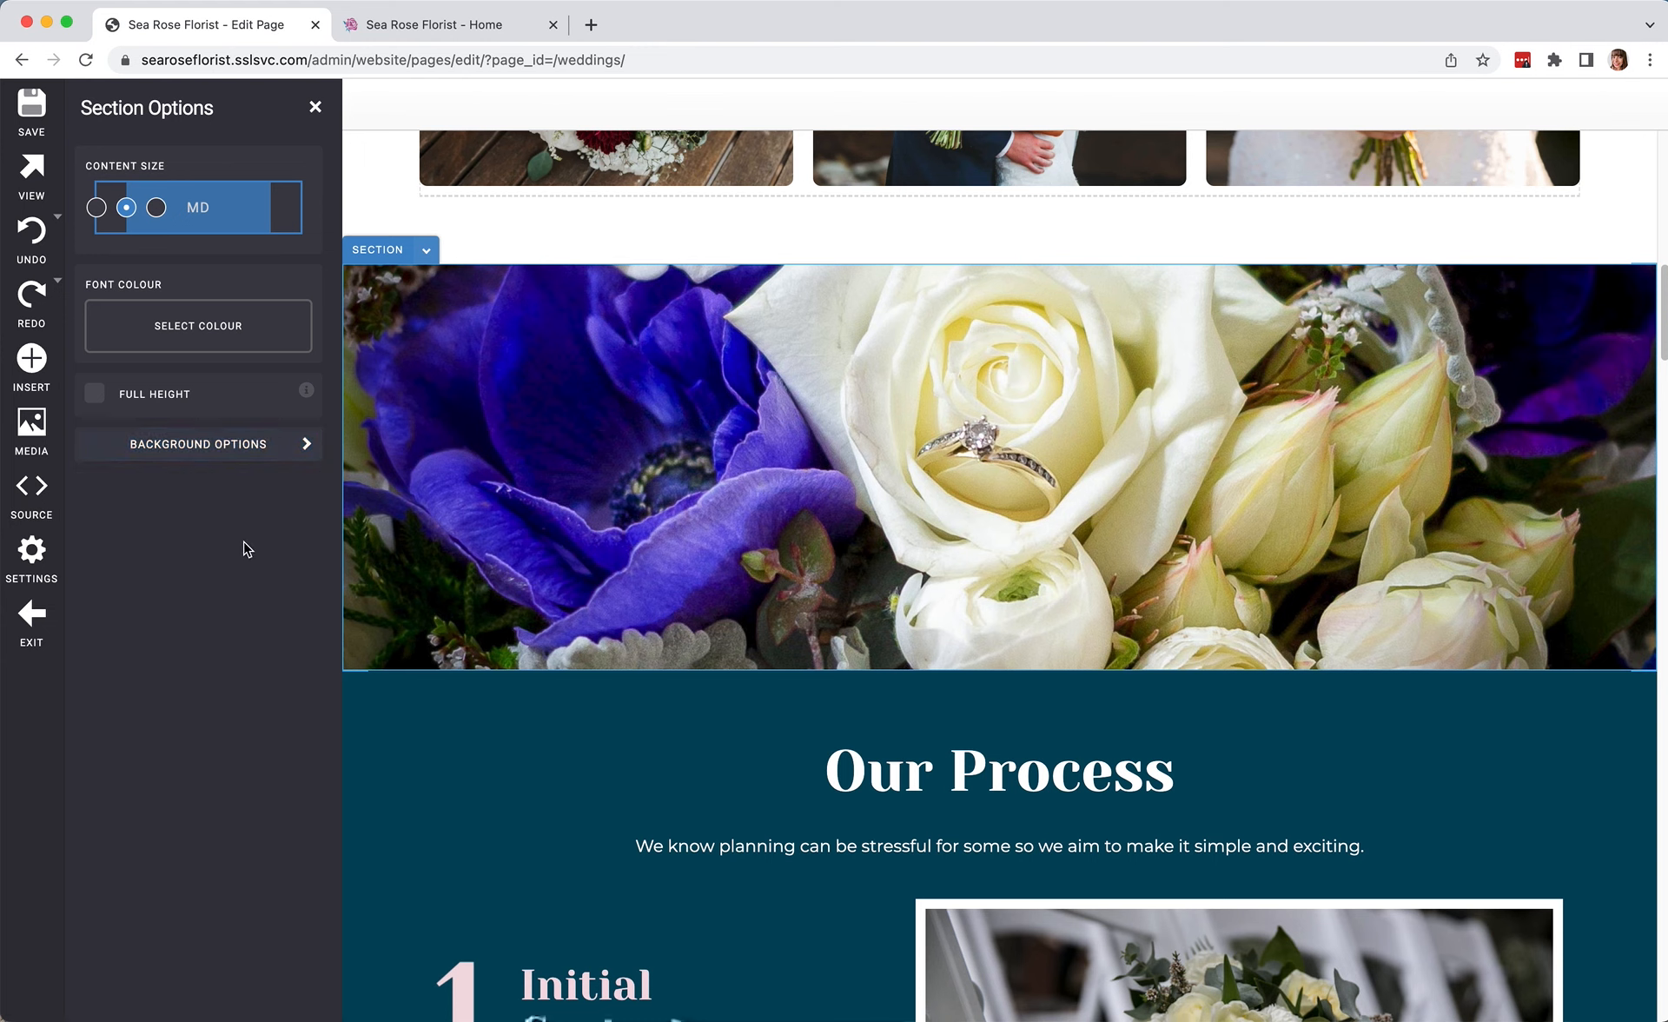
{"action": "left_click", "coordinate": [227, 447]}
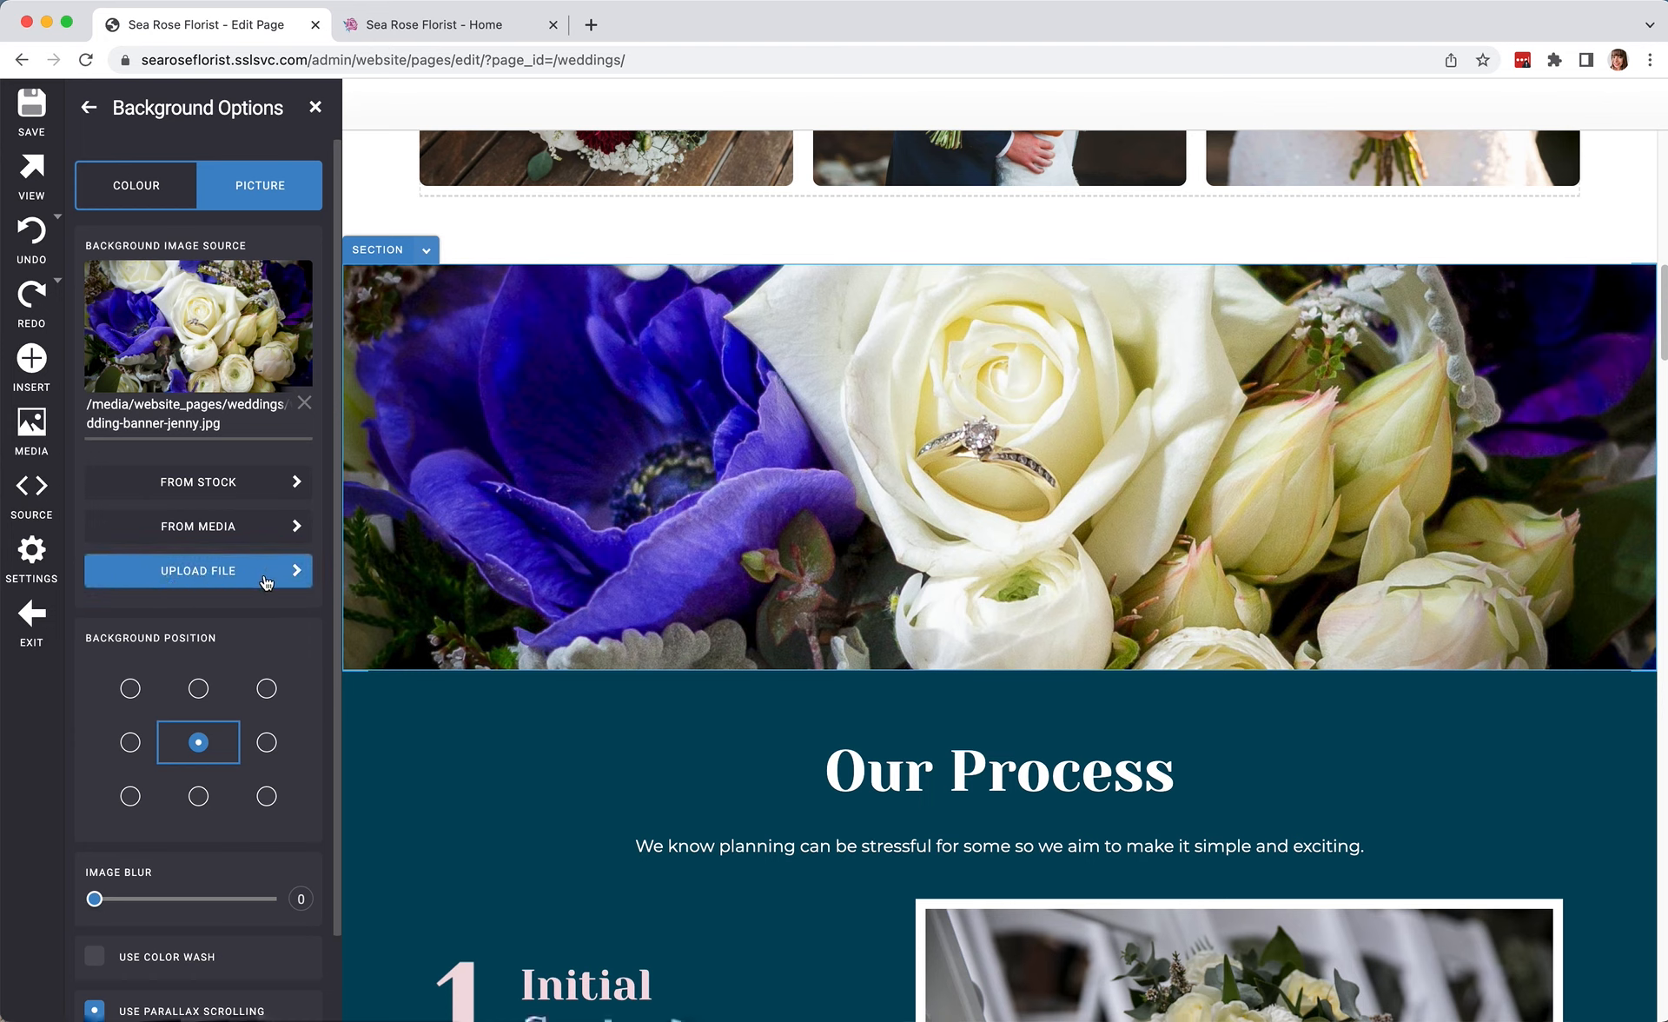
Set the banner section's background picture to Bouquets-1.jpg from the existing weddings media.
{"action": "left_click", "coordinate": [228, 529]}
{"action": "scroll", "coordinate": [240, 607], "scroll_direction": "down", "scroll_amount": 20}
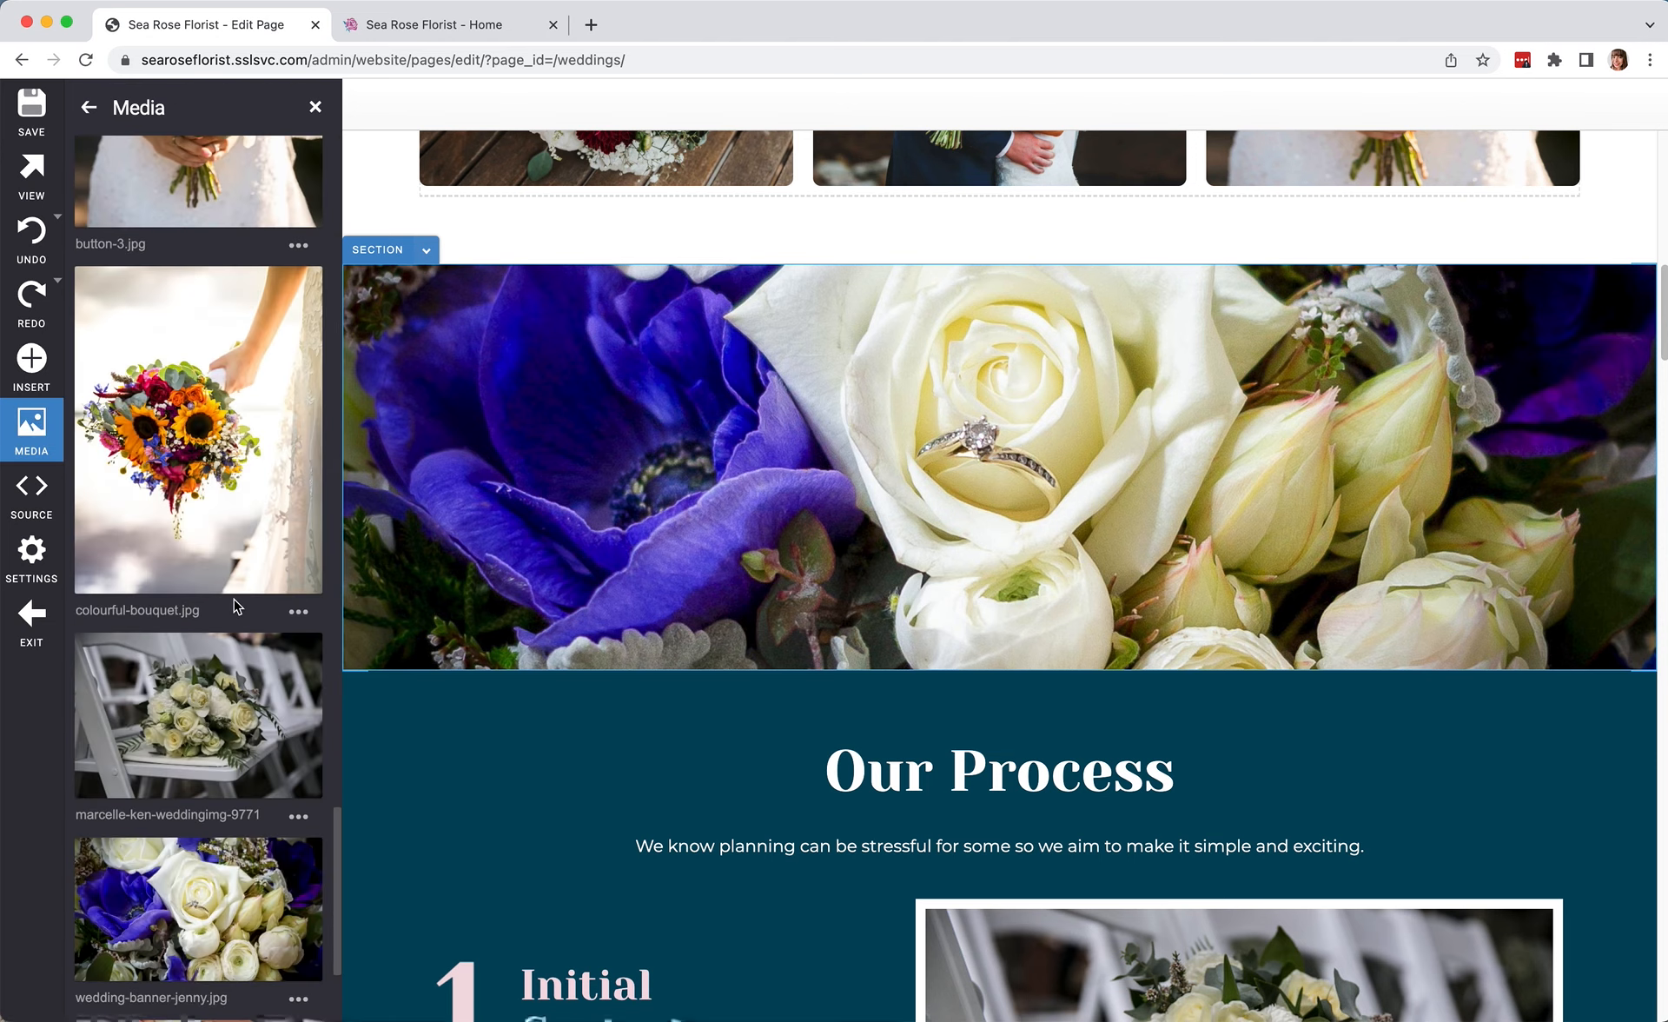
{"action": "scroll", "coordinate": [240, 606], "scroll_direction": "down", "scroll_amount": 5}
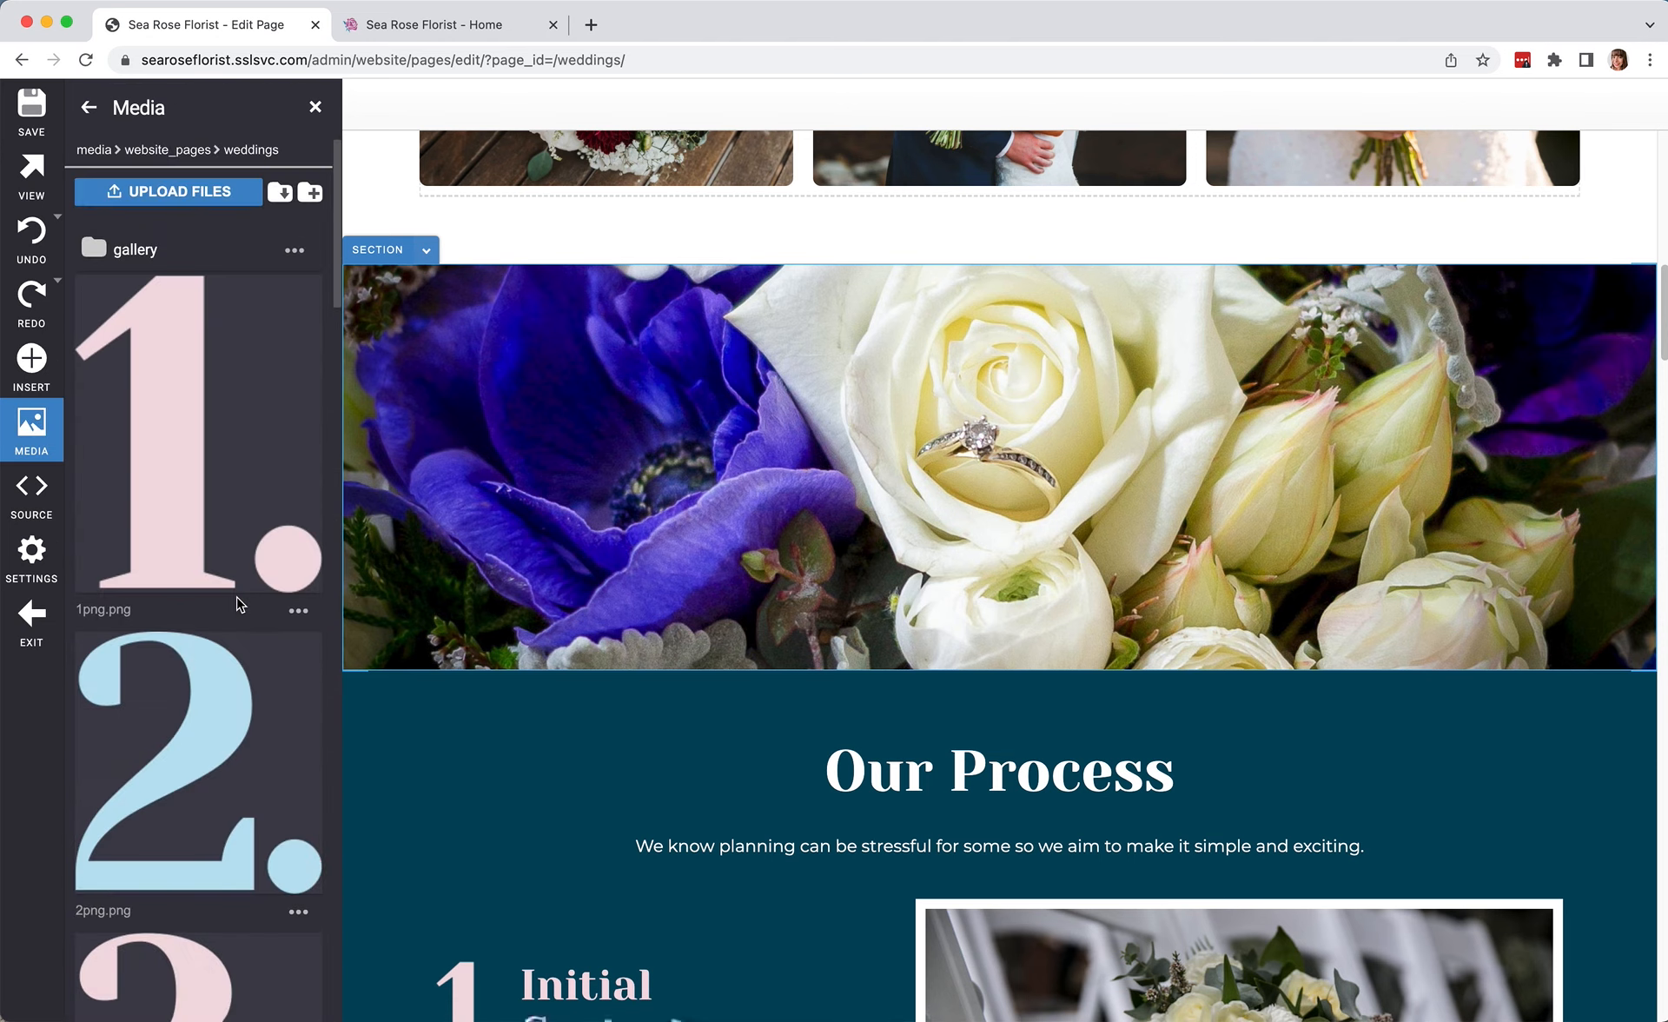
{"action": "scroll", "coordinate": [208, 590], "scroll_direction": "up", "scroll_amount": 7}
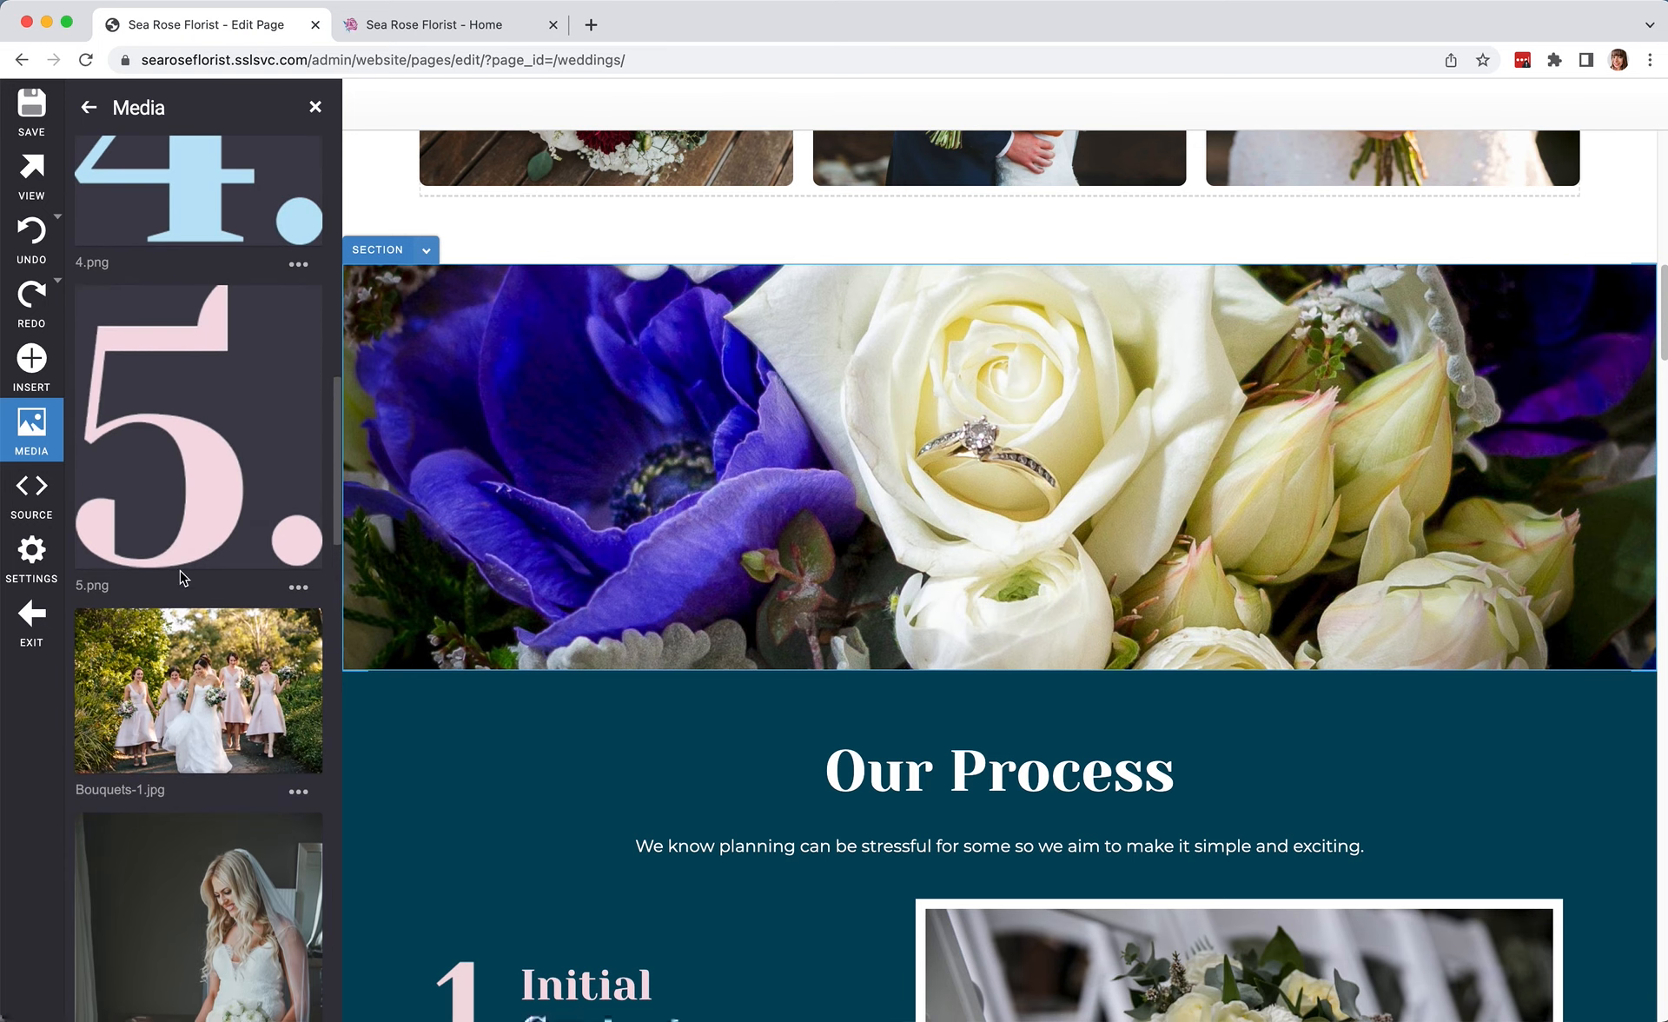
{"action": "left_click", "coordinate": [193, 668]}
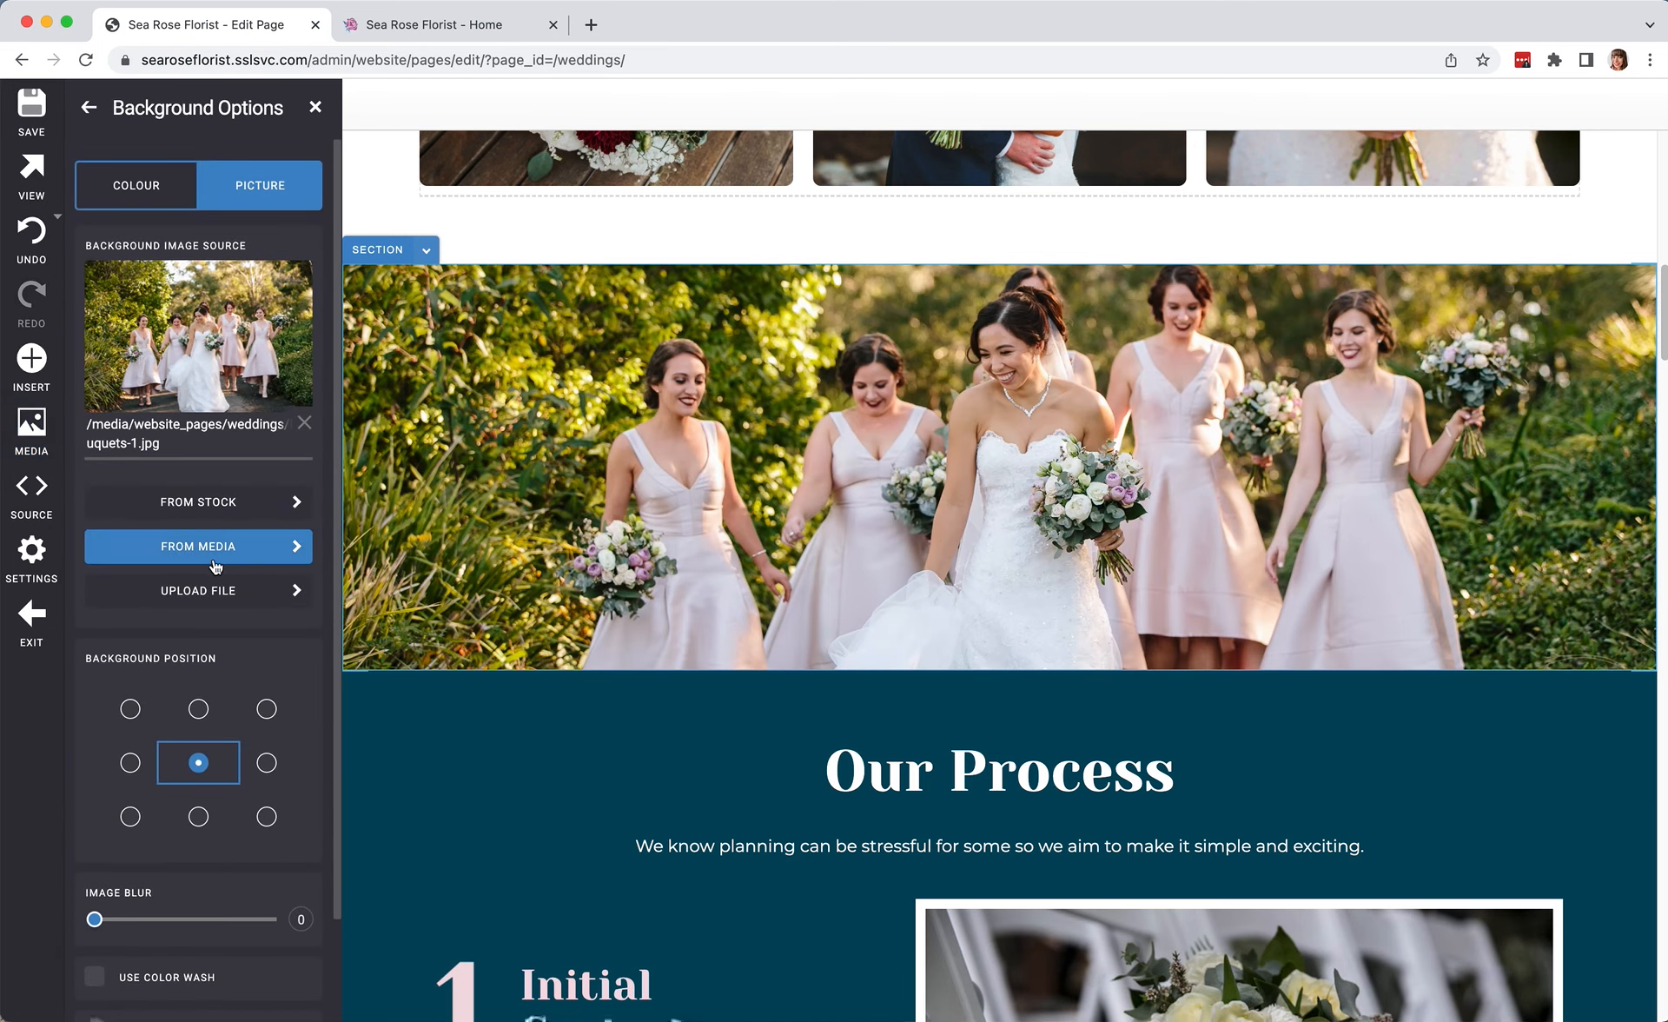
Switch the banner background back to the purple flower and engagement ring picture from the existing media.
{"action": "left_click", "coordinate": [215, 566]}
{"action": "scroll", "coordinate": [226, 566], "scroll_direction": "down", "scroll_amount": 10}
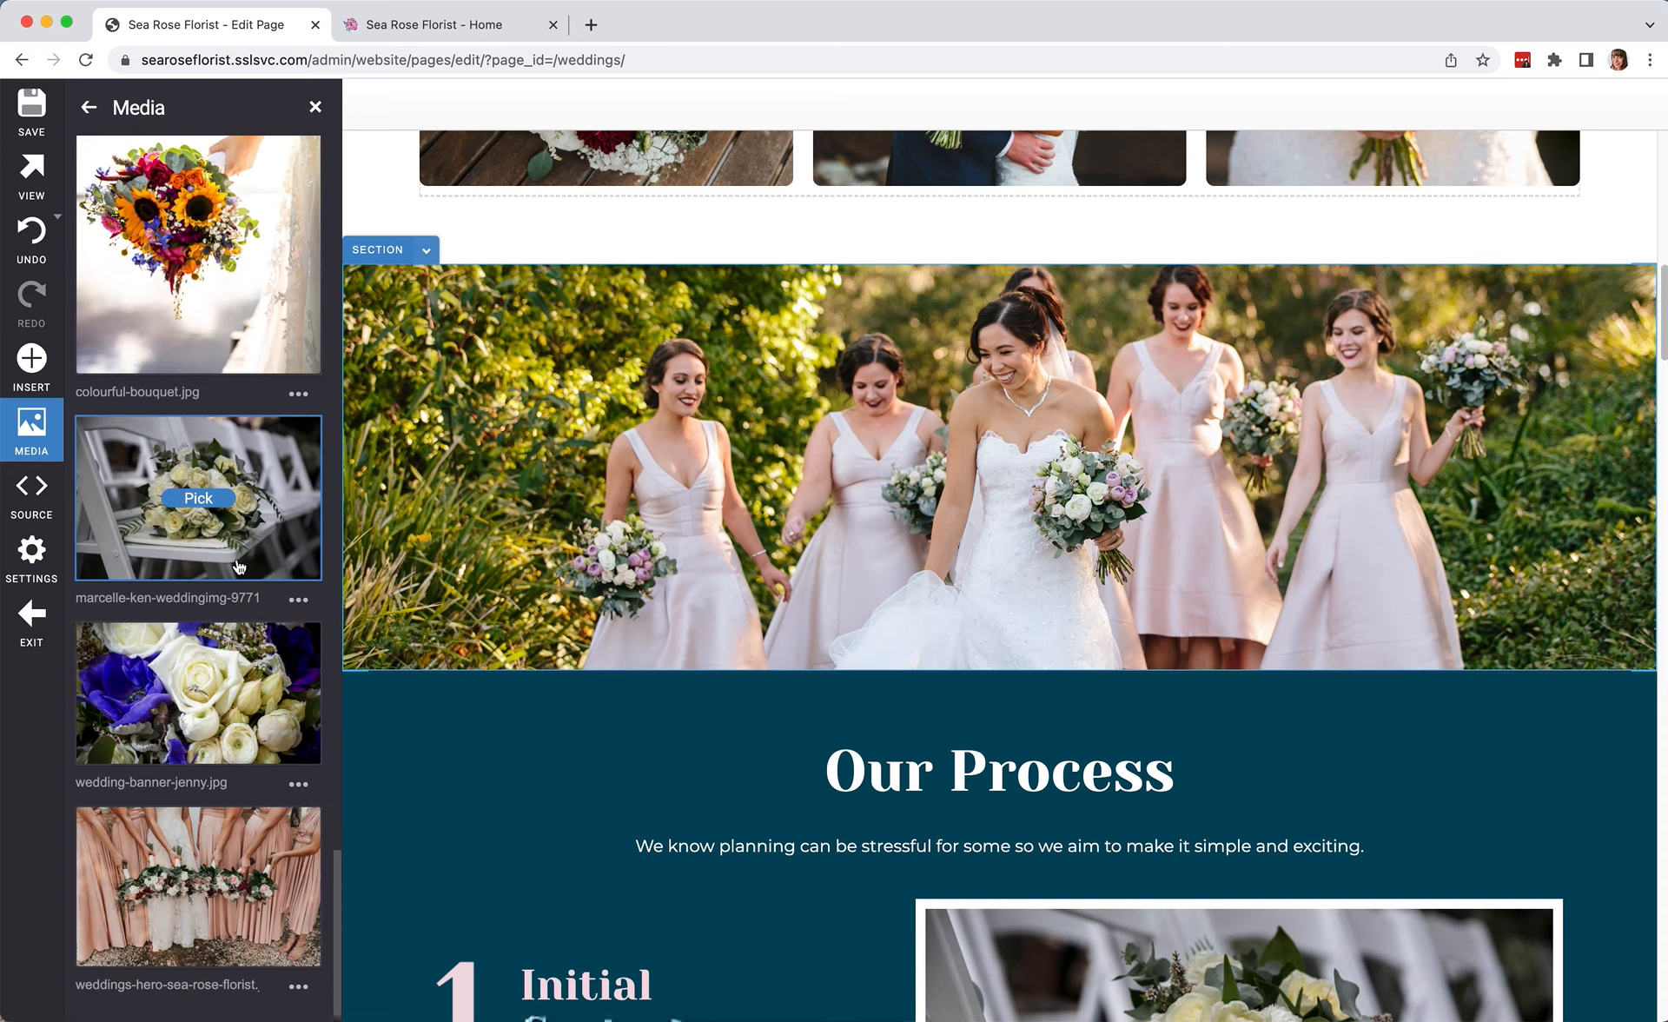
{"action": "left_click", "coordinate": [198, 692]}
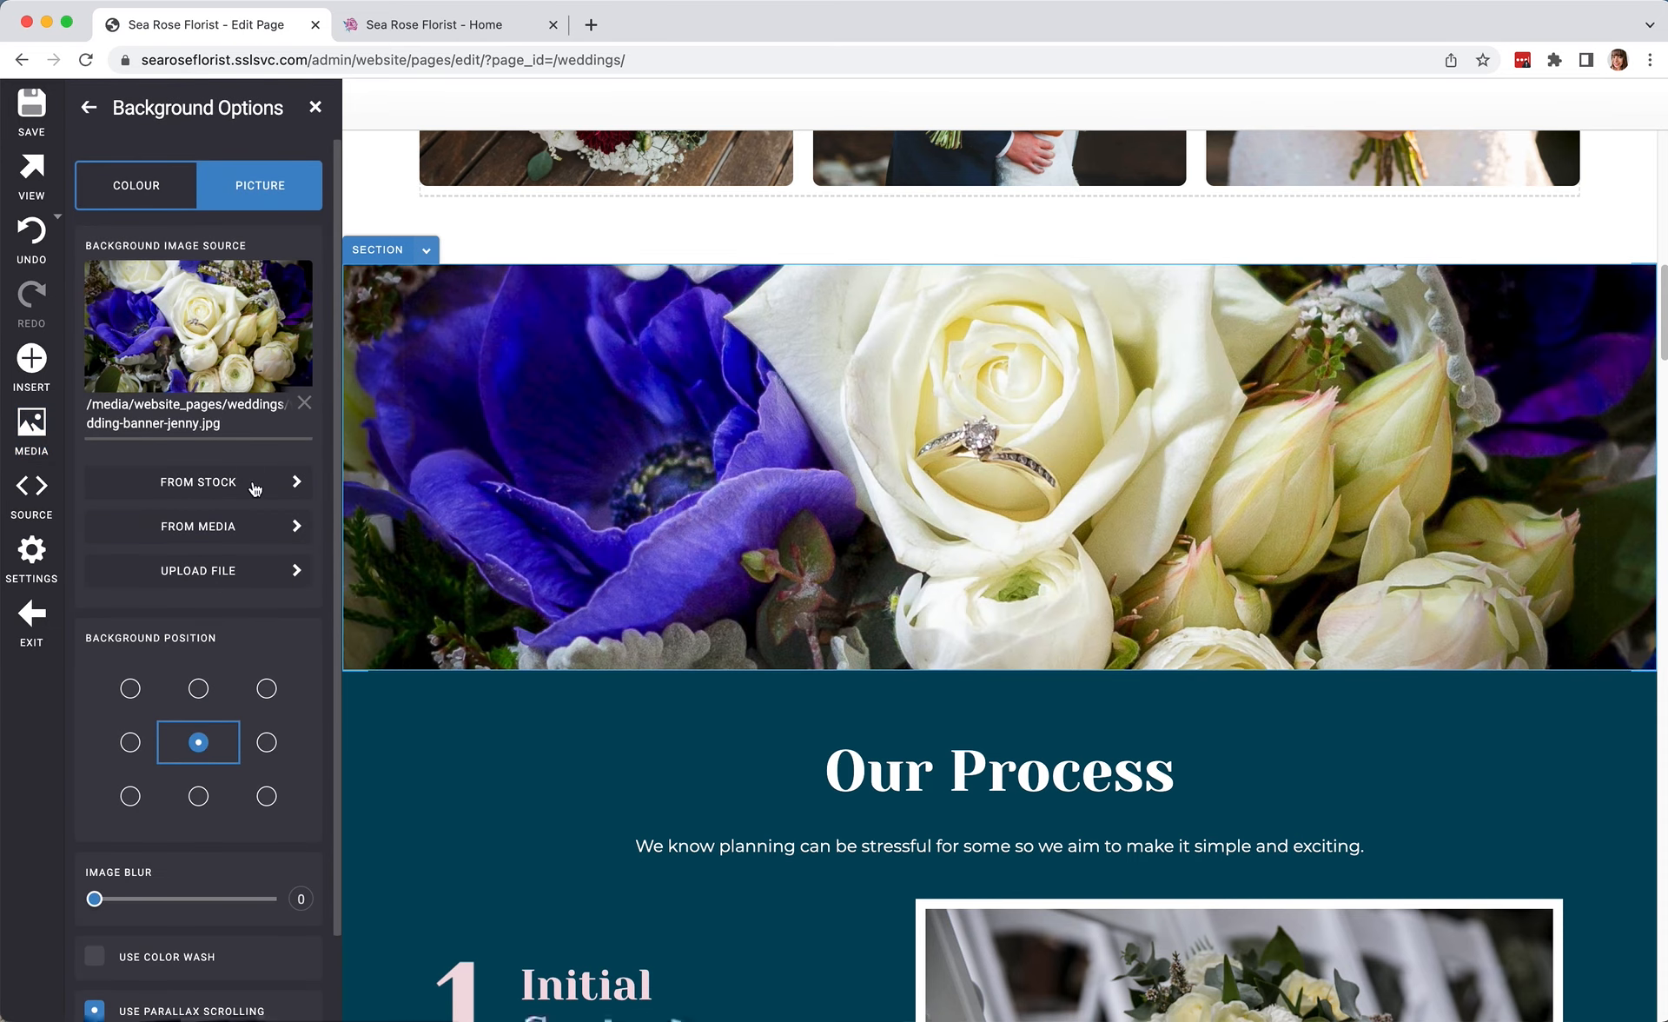
Try the top-centre and bottom-centre background positions on the banner picture and return it to the centre.
{"action": "left_click", "coordinate": [198, 693]}
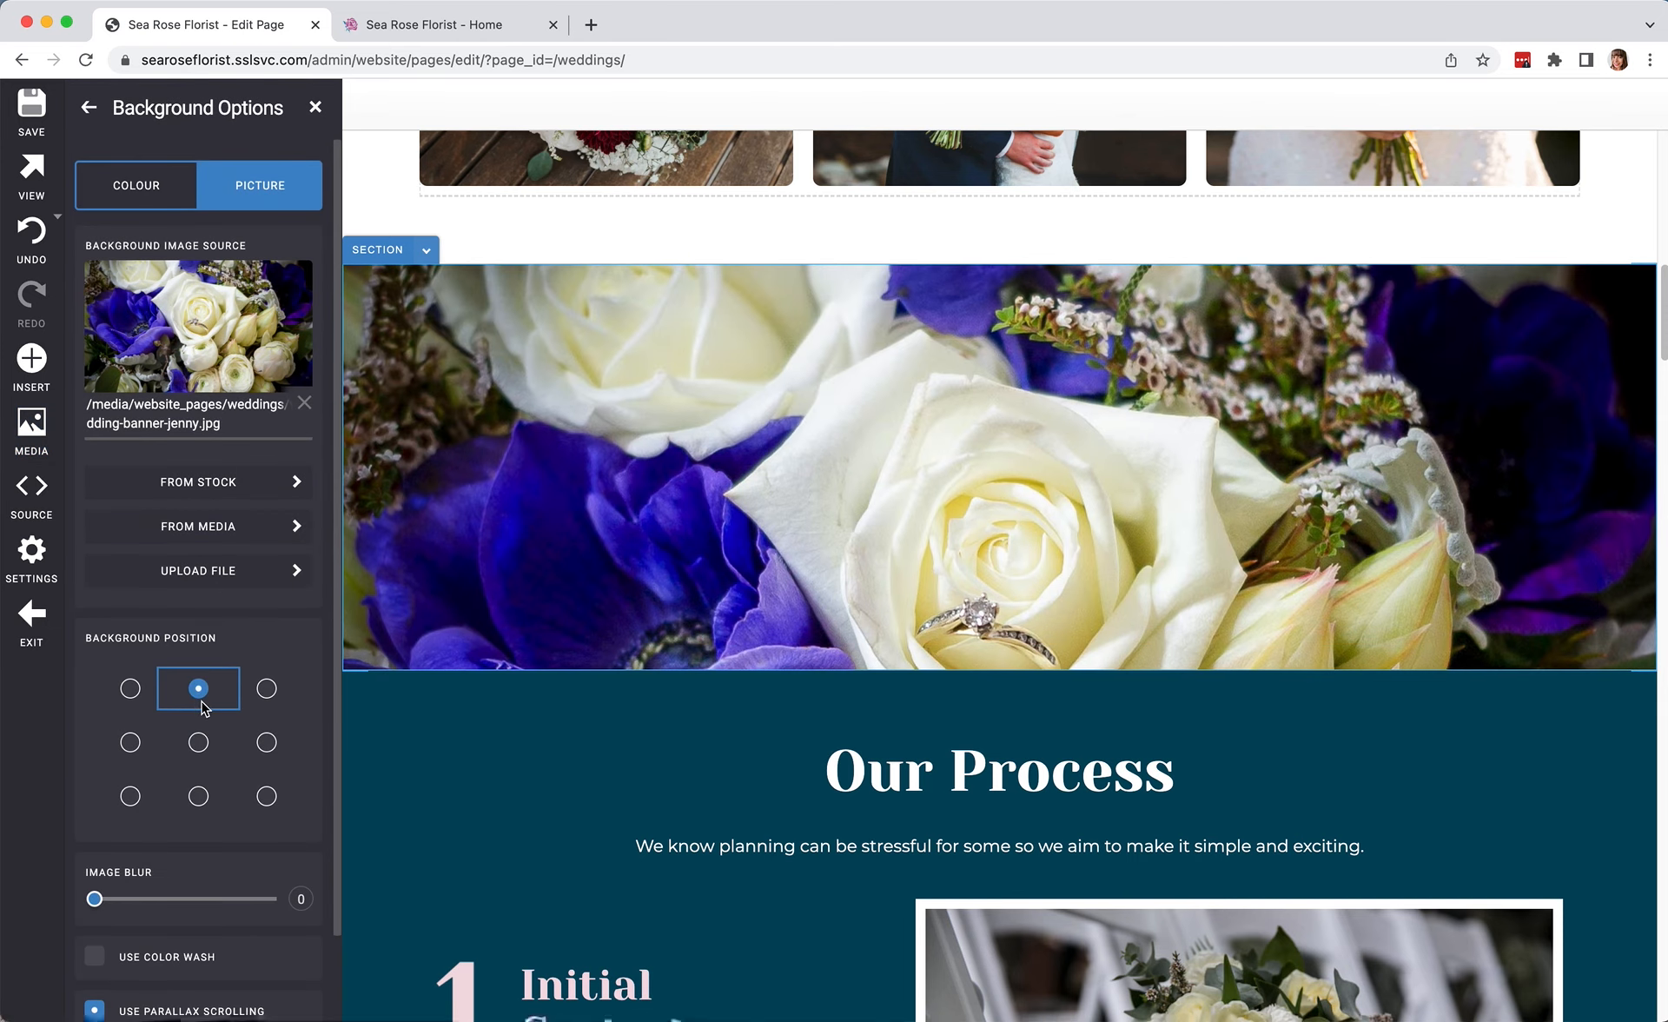
{"action": "left_click", "coordinate": [203, 740]}
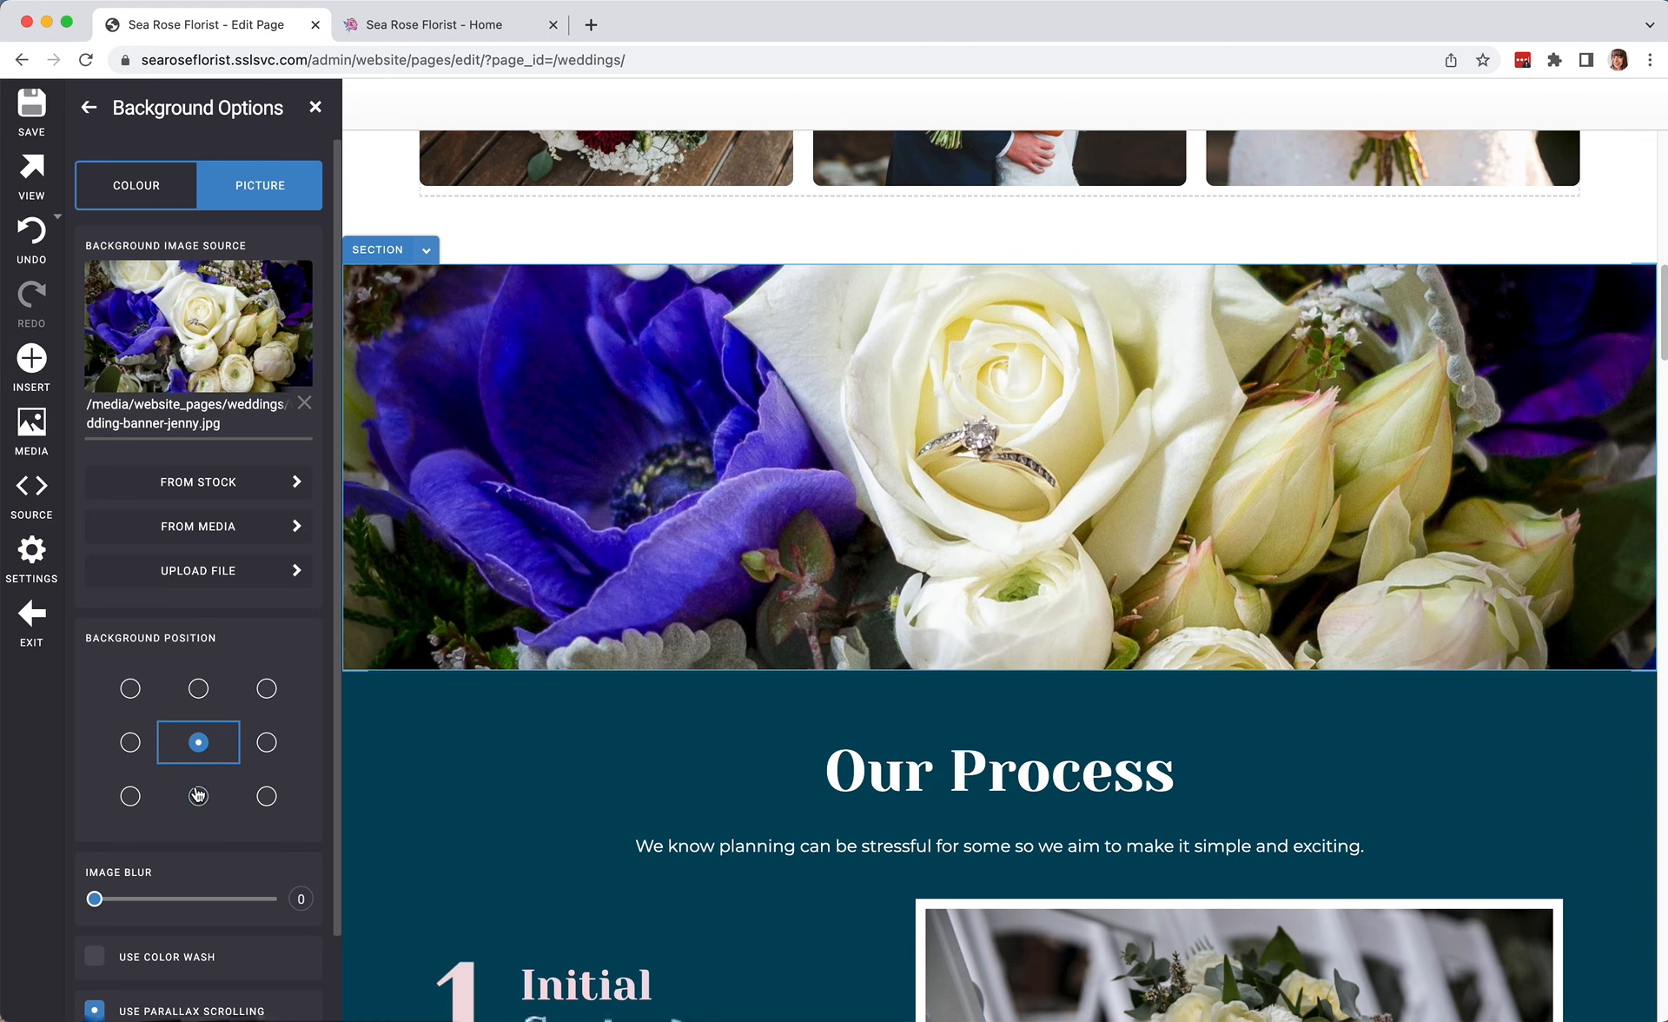
{"action": "left_click", "coordinate": [198, 796]}
{"action": "left_click", "coordinate": [201, 744]}
Review the banner's parallax scrolling setting and examine the effect on the live Weddings page.
{"action": "scroll", "coordinate": [221, 743], "scroll_direction": "down", "scroll_amount": 2}
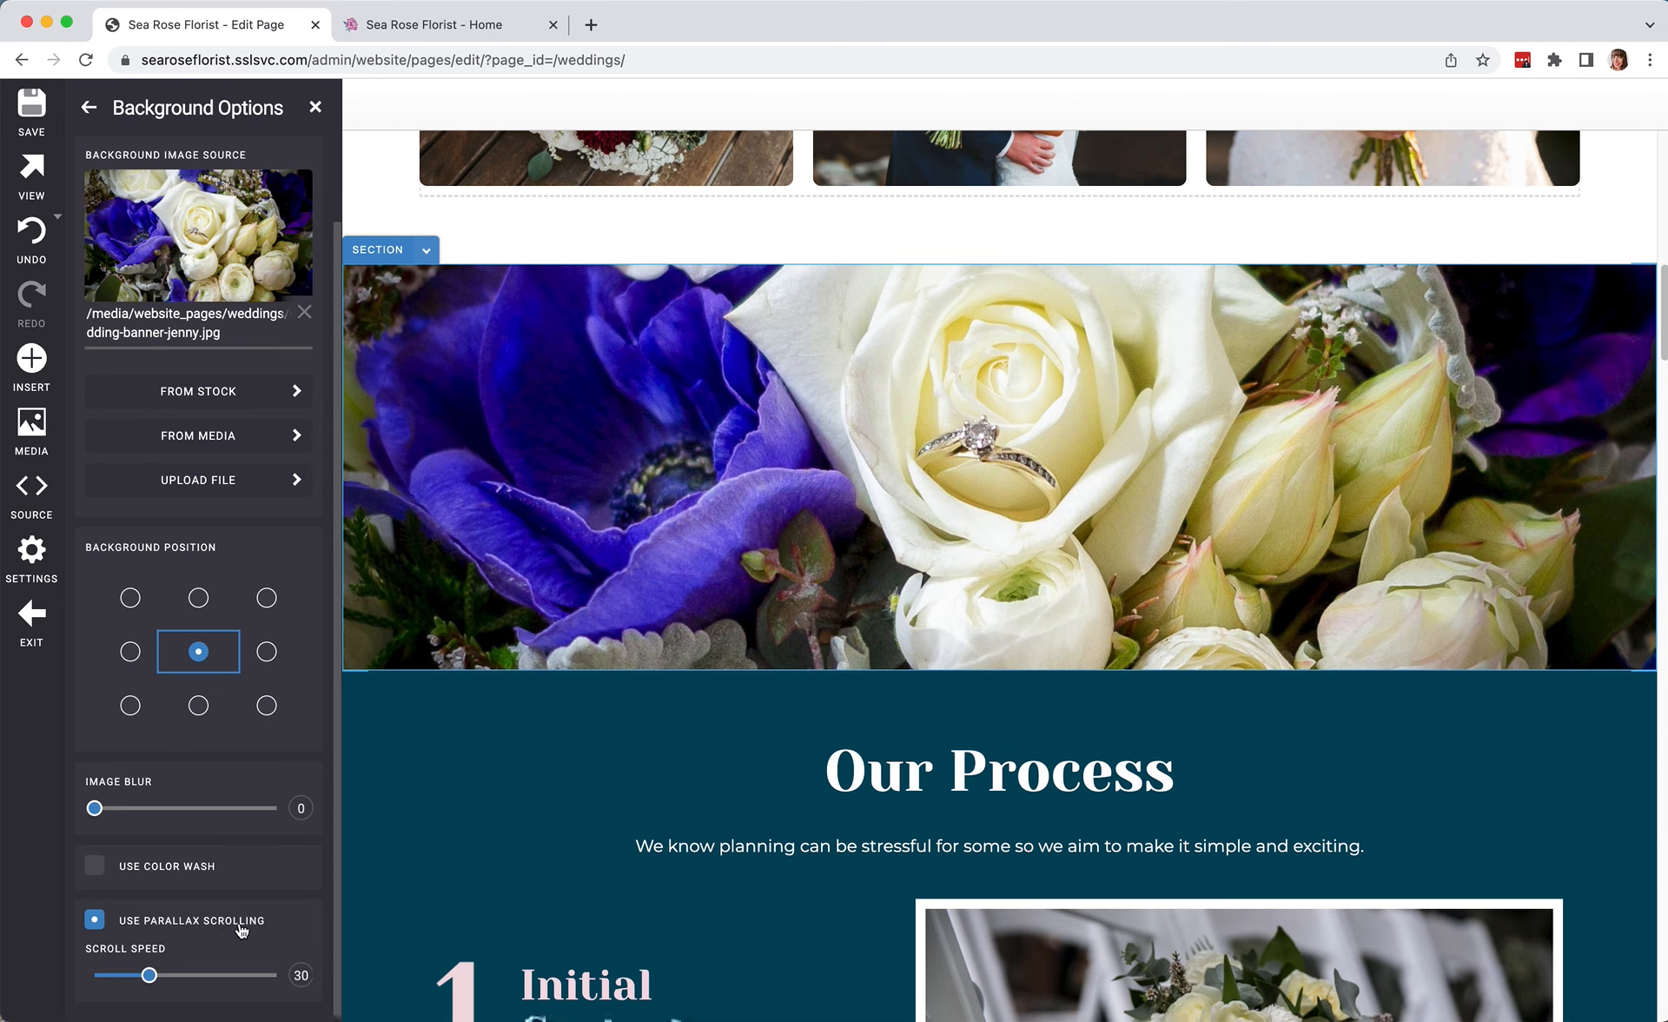
{"action": "scroll", "coordinate": [998, 700], "scroll_direction": "down", "scroll_amount": 3}
{"action": "scroll", "coordinate": [812, 599], "scroll_direction": "up", "scroll_amount": 2}
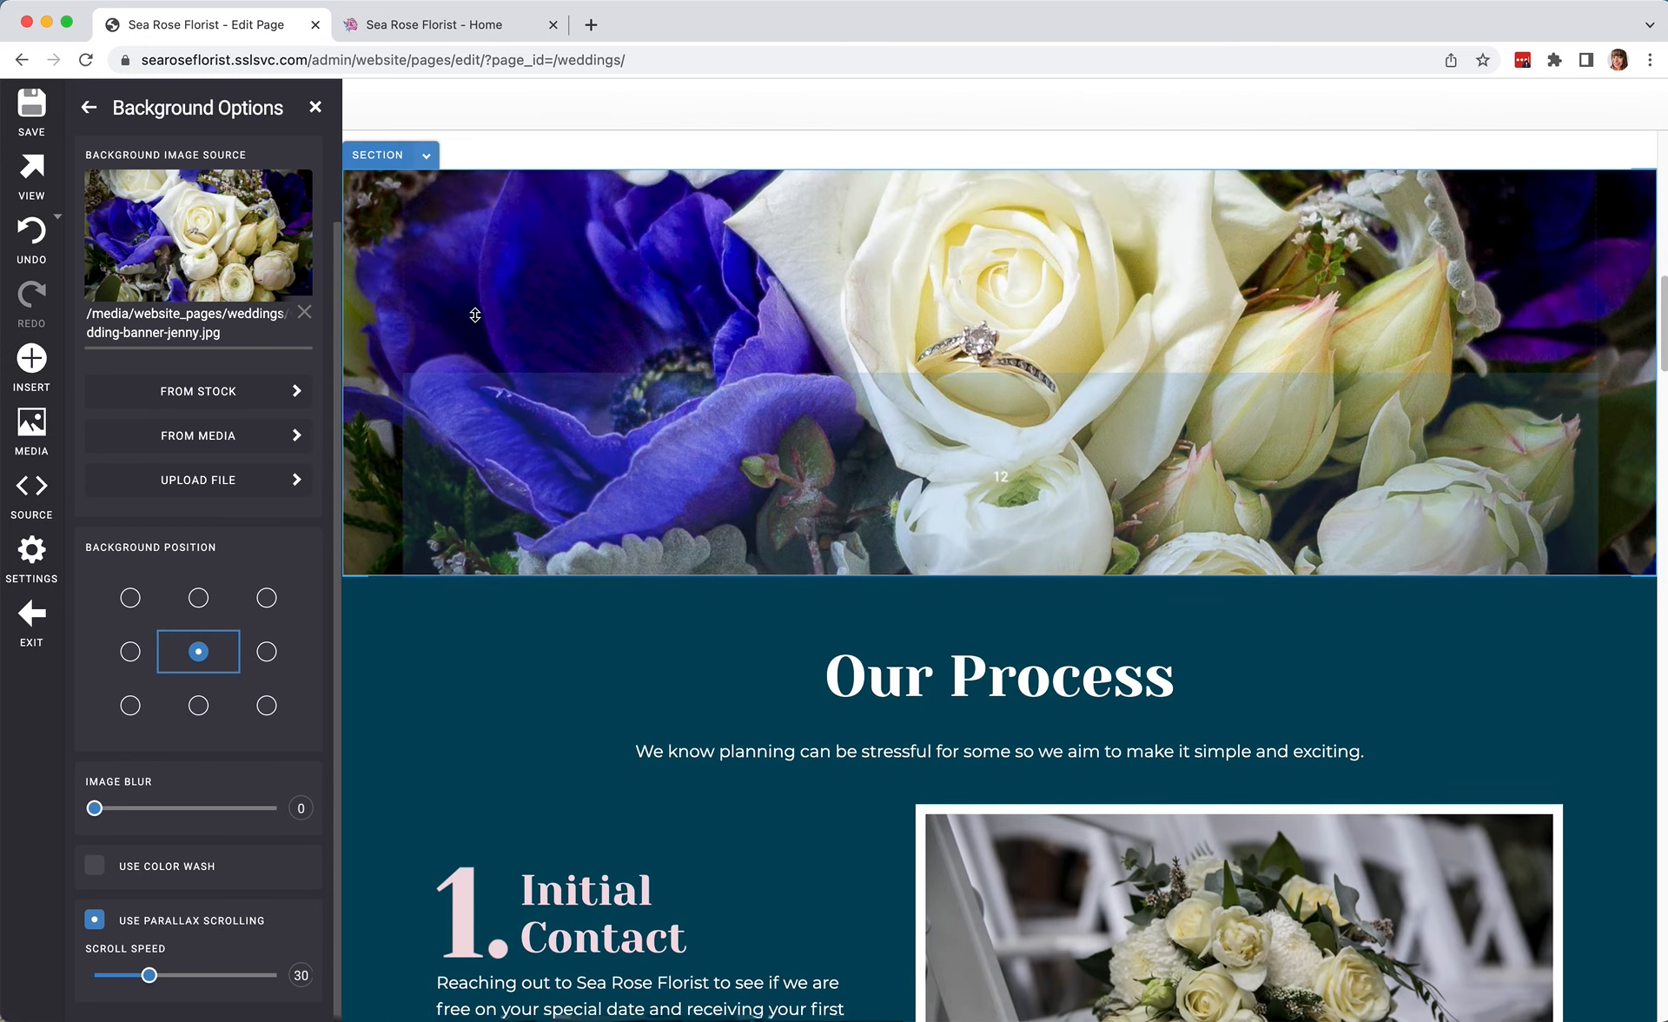
{"action": "left_click", "coordinate": [500, 32]}
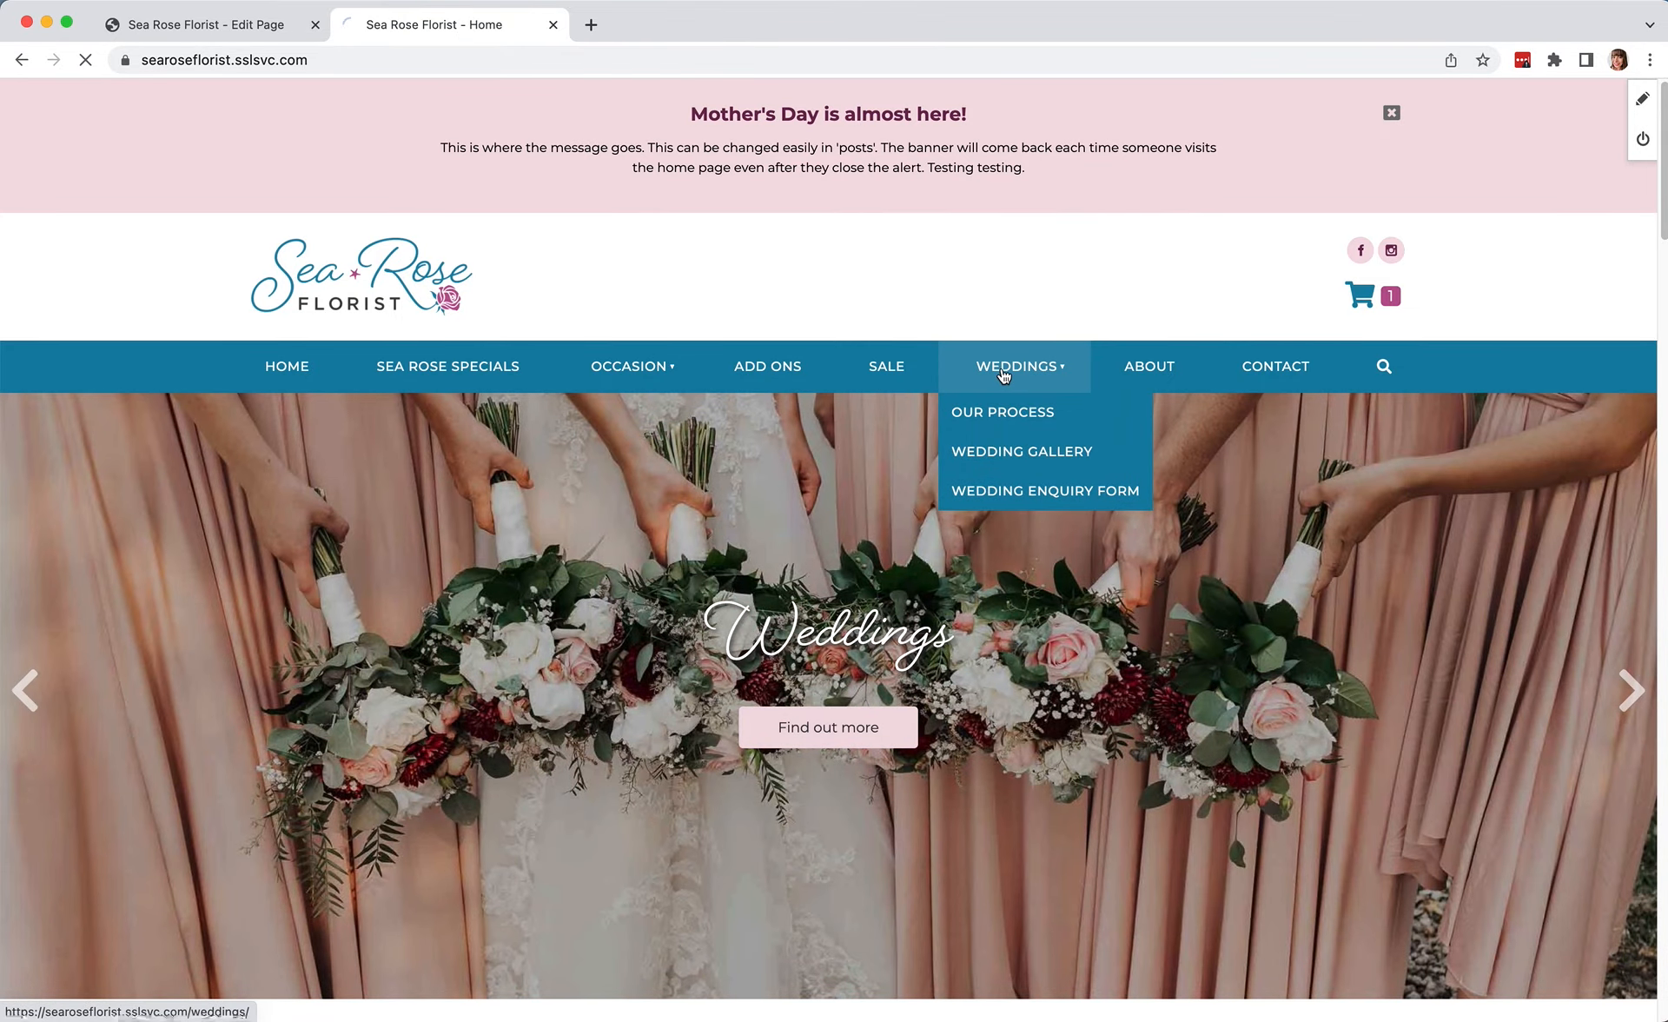
{"action": "left_click", "coordinate": [999, 371]}
{"action": "scroll", "coordinate": [712, 556], "scroll_direction": "down", "scroll_amount": 10}
{"action": "scroll", "coordinate": [772, 586], "scroll_direction": "down", "scroll_amount": 6}
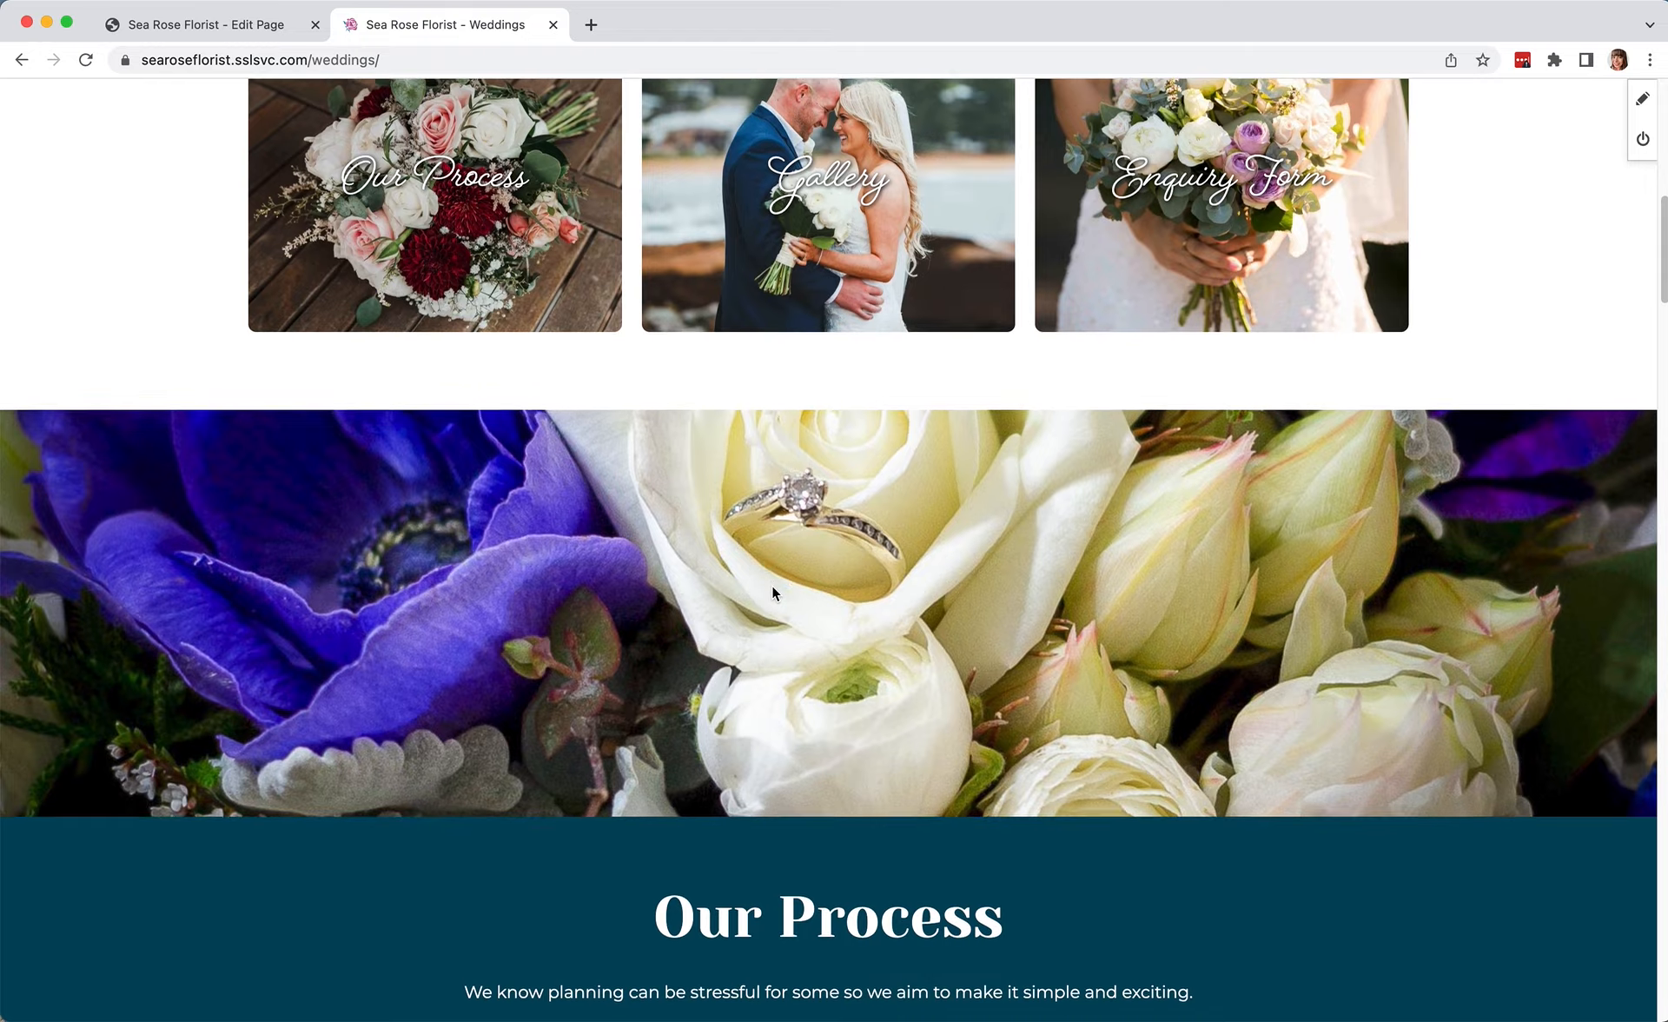
{"action": "scroll", "coordinate": [780, 586], "scroll_direction": "up", "scroll_amount": 7}
{"action": "scroll", "coordinate": [779, 587], "scroll_direction": "up", "scroll_amount": 8}
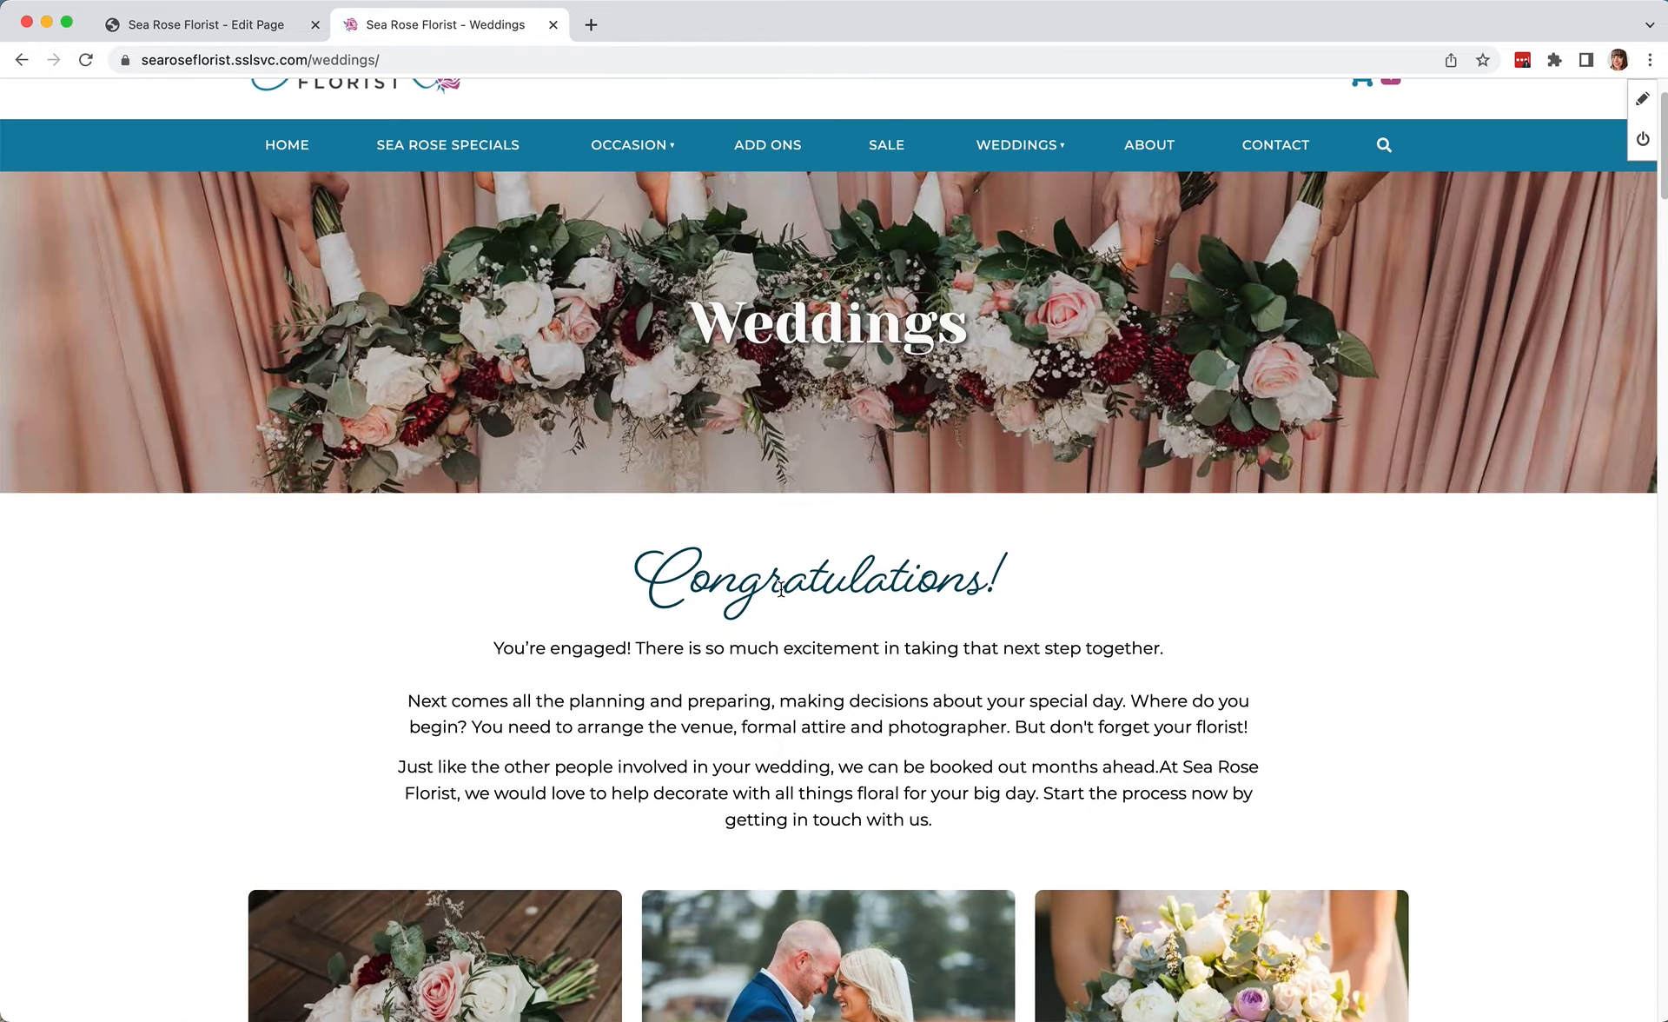
{"action": "scroll", "coordinate": [782, 591], "scroll_direction": "down", "scroll_amount": 10}
{"action": "scroll", "coordinate": [789, 598], "scroll_direction": "down", "scroll_amount": 15}
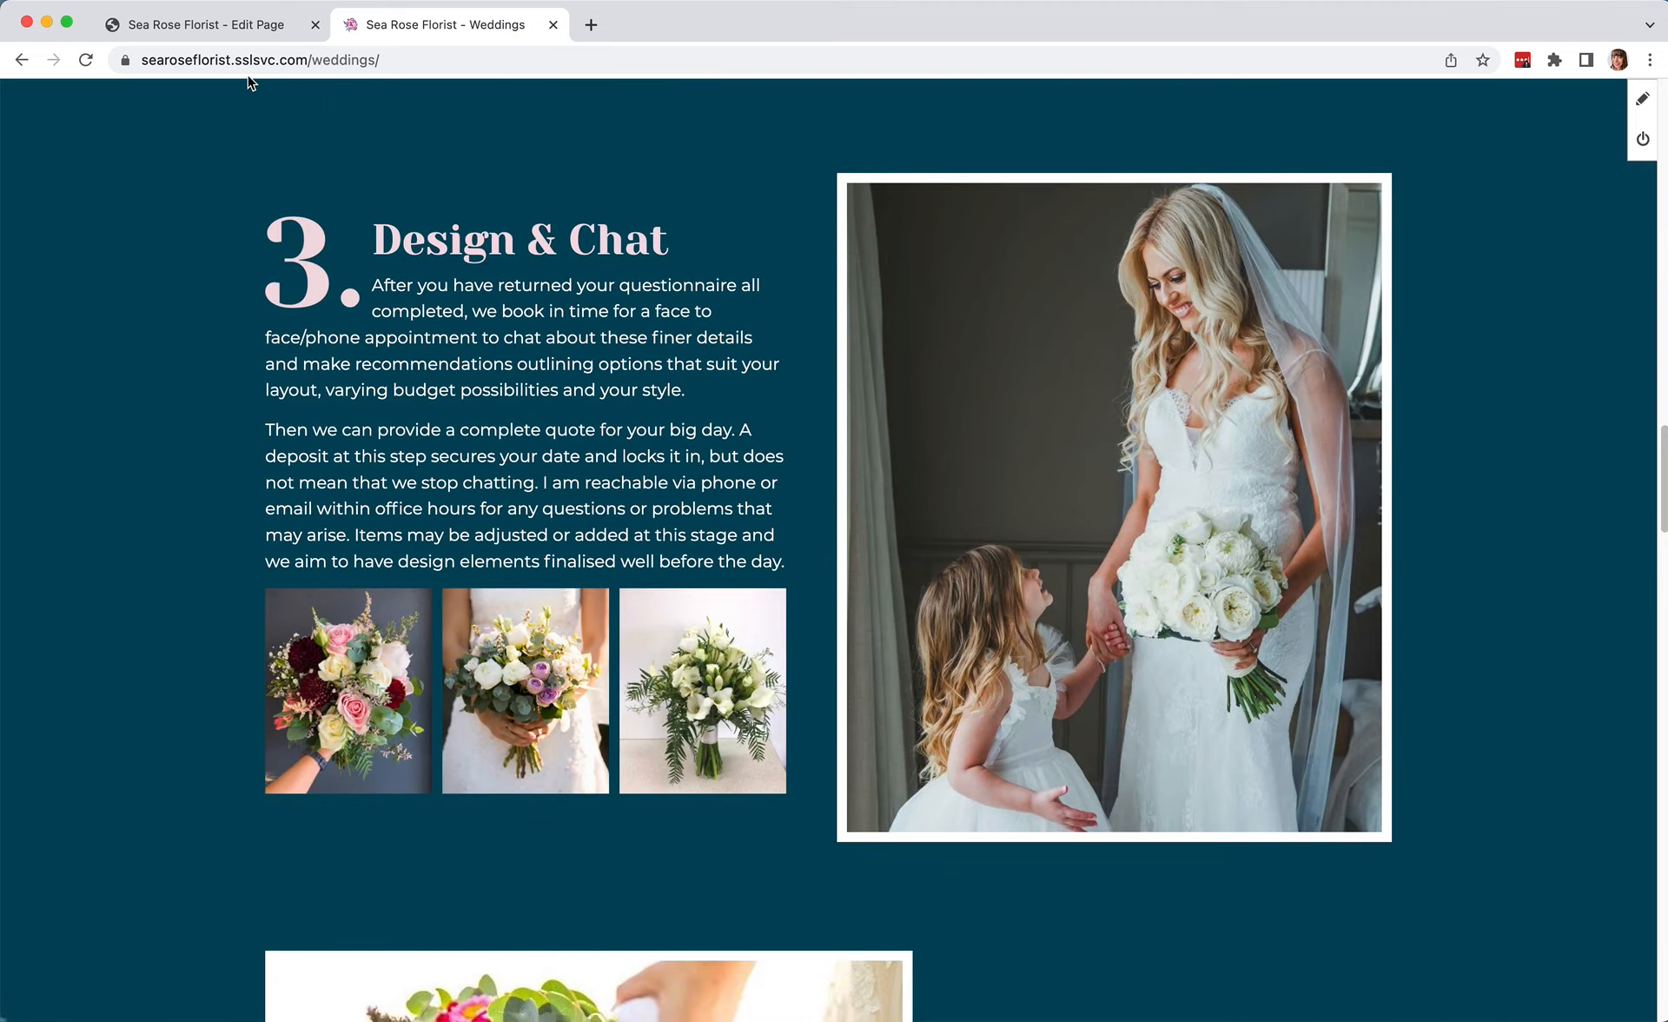
Return to the page editor, open the image options for the bouquet photo beside Initial Contact, and close them without changes.
{"action": "left_click", "coordinate": [206, 24]}
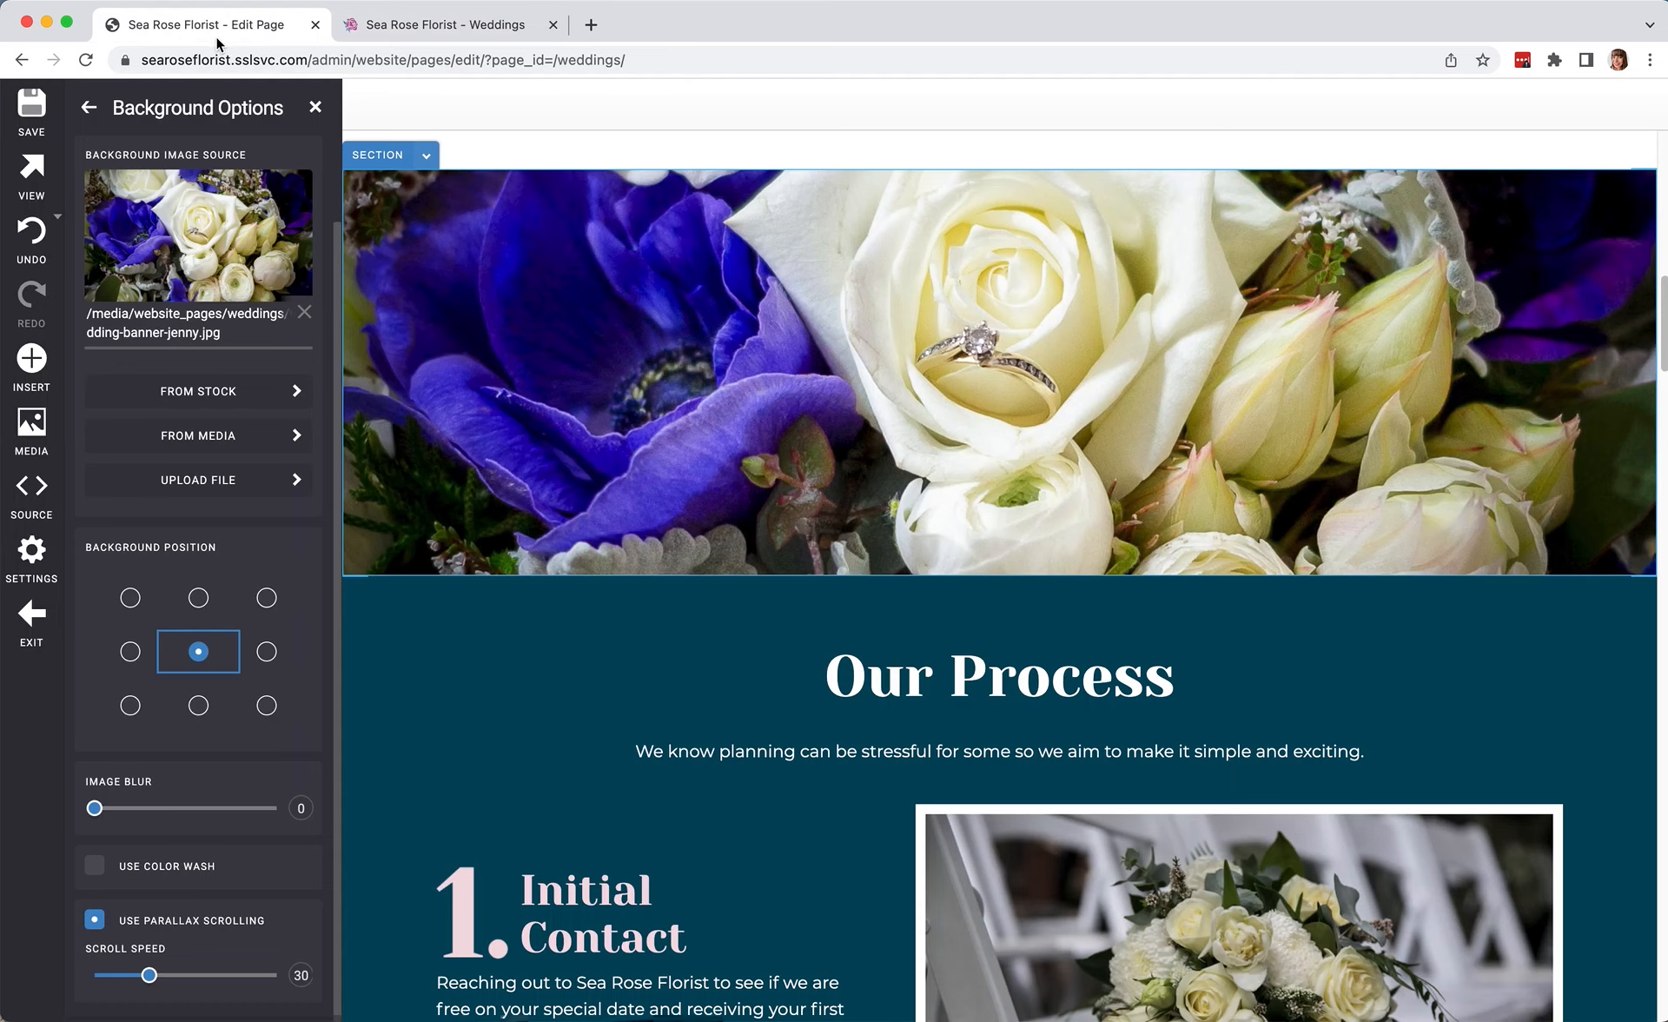
{"action": "scroll", "coordinate": [926, 563], "scroll_direction": "down", "scroll_amount": 4}
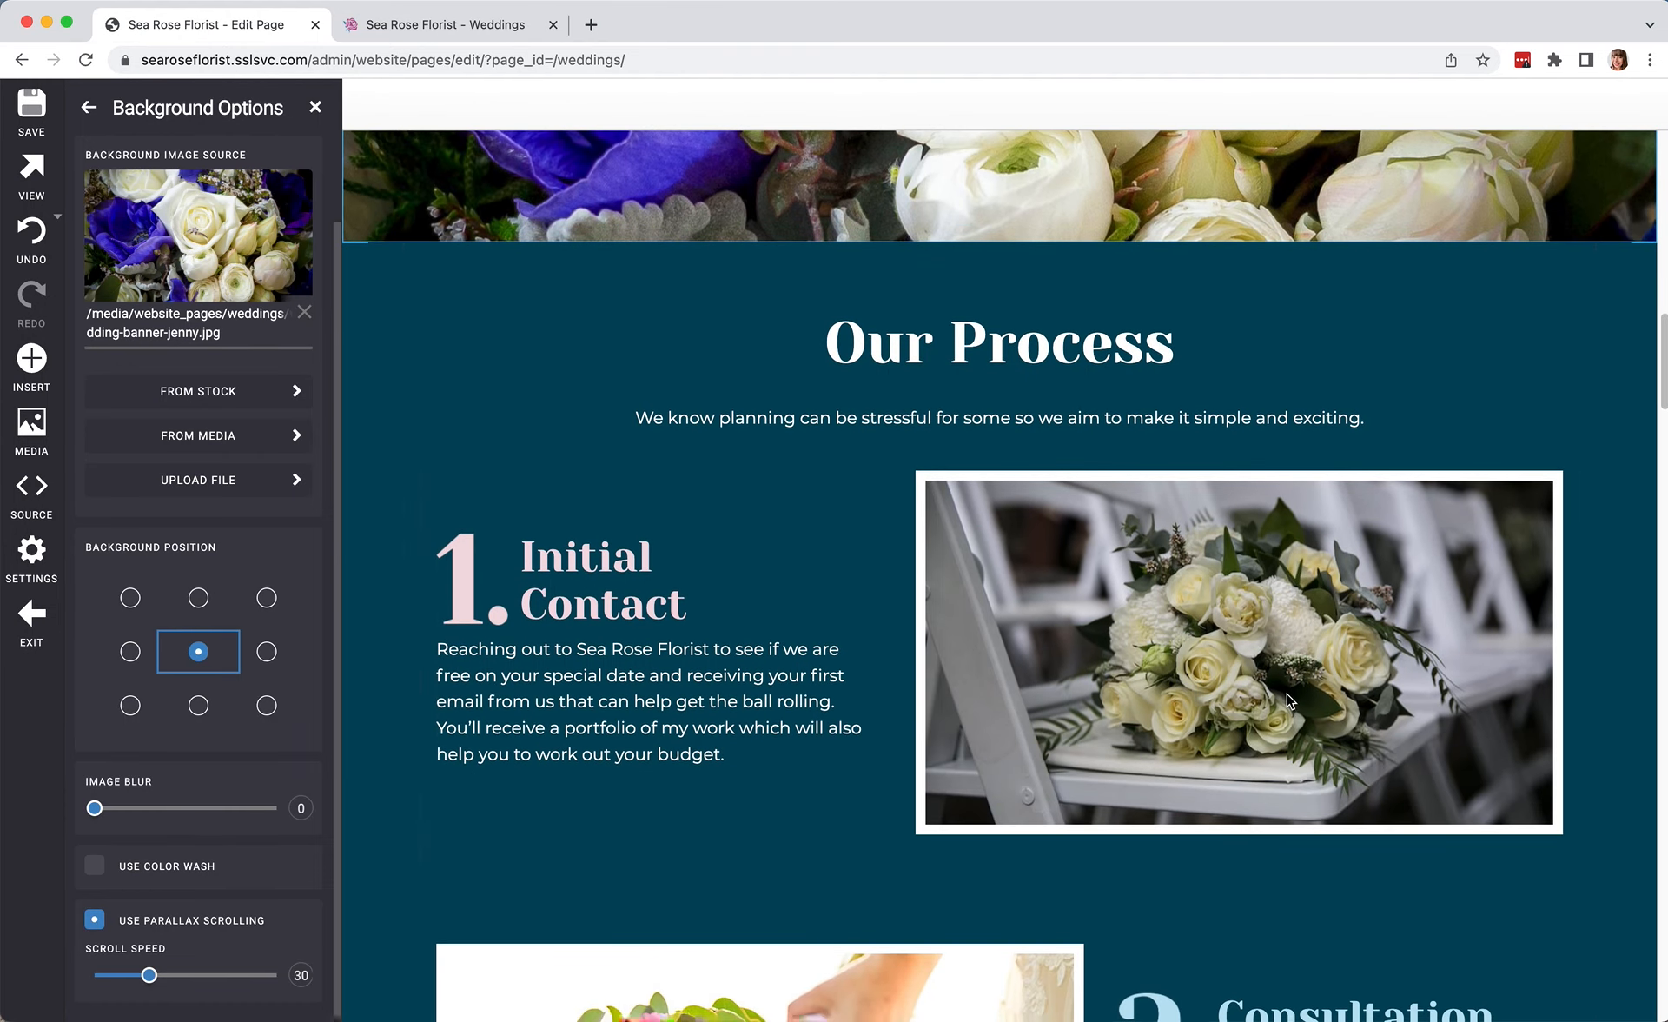
{"action": "left_click", "coordinate": [1176, 629]}
{"action": "left_click", "coordinate": [1015, 458]}
{"action": "left_click", "coordinate": [977, 481]}
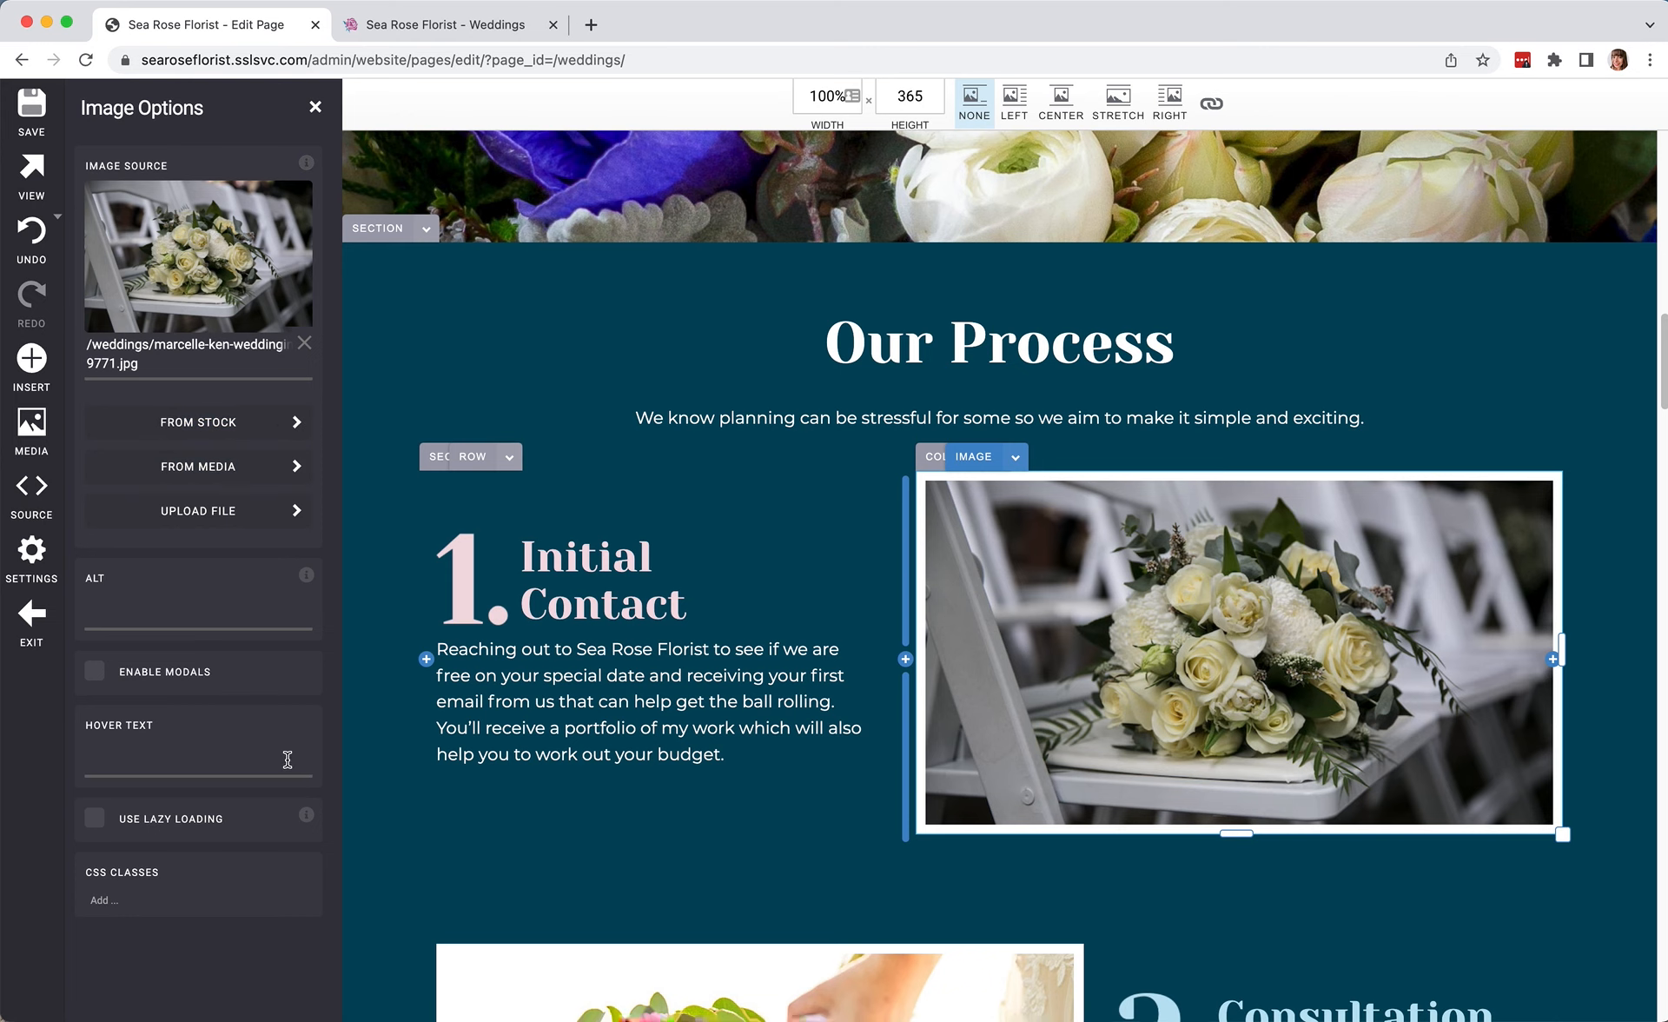
{"action": "scroll", "coordinate": [1005, 646], "scroll_direction": "up", "scroll_amount": 1}
{"action": "scroll", "coordinate": [1145, 639], "scroll_direction": "down", "scroll_amount": 10}
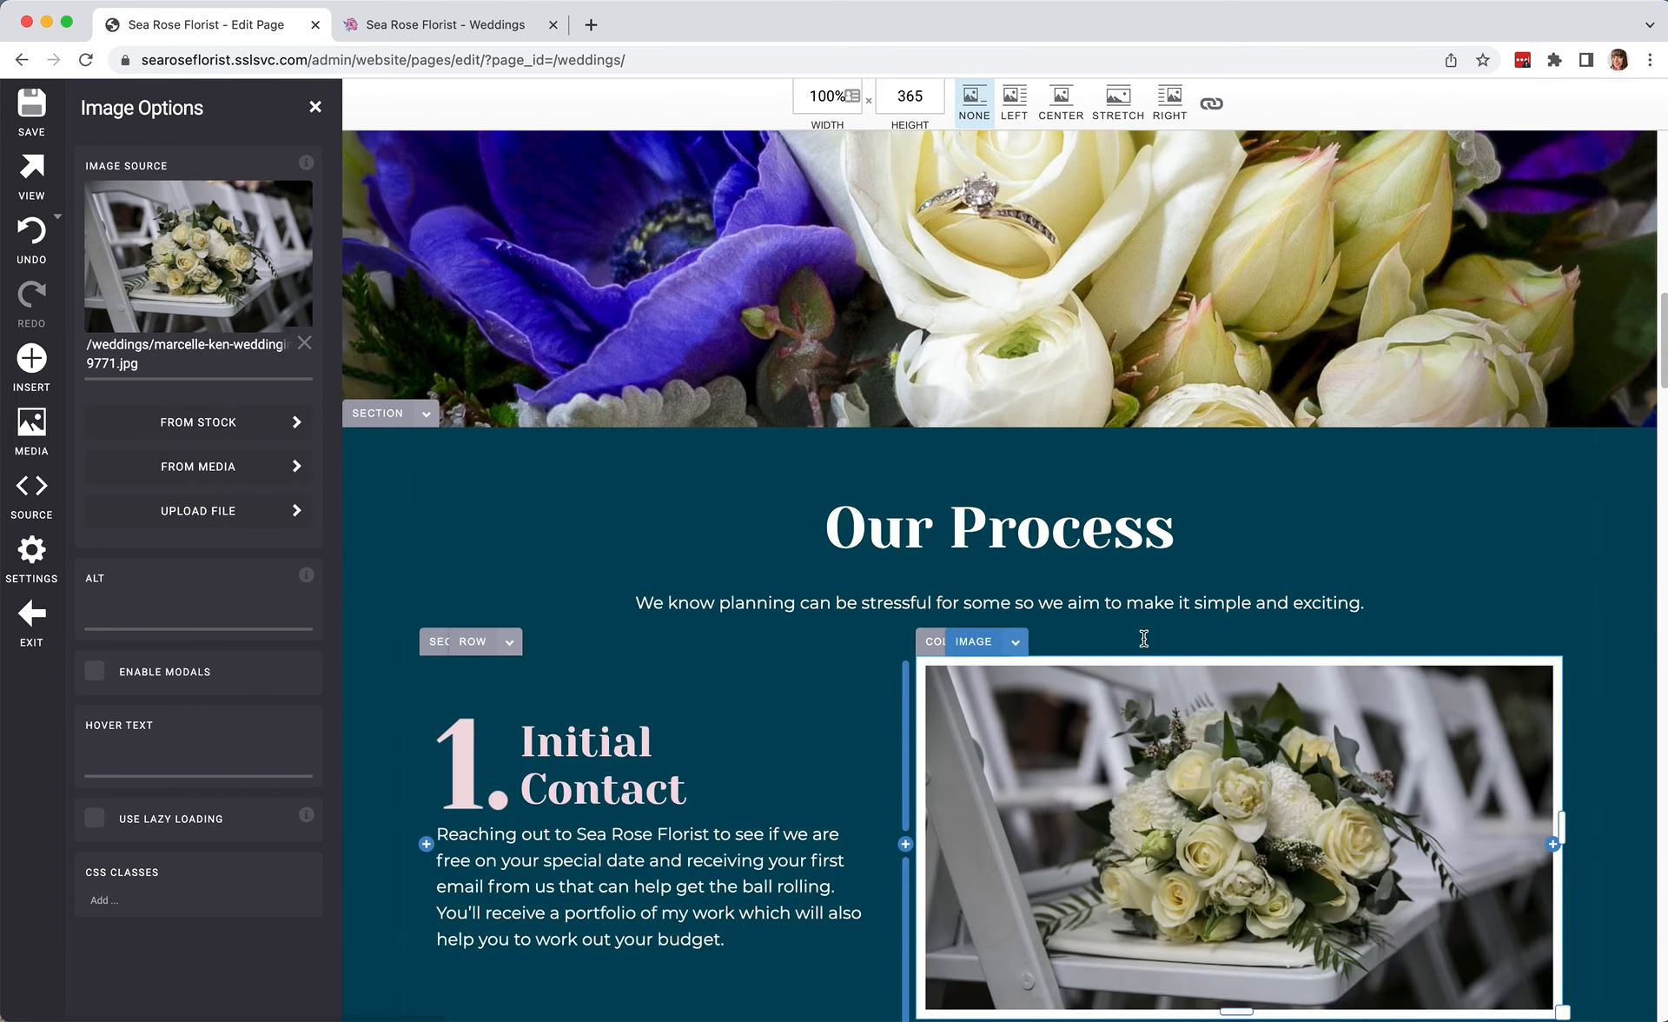
{"action": "scroll", "coordinate": [841, 610], "scroll_direction": "down", "scroll_amount": 12}
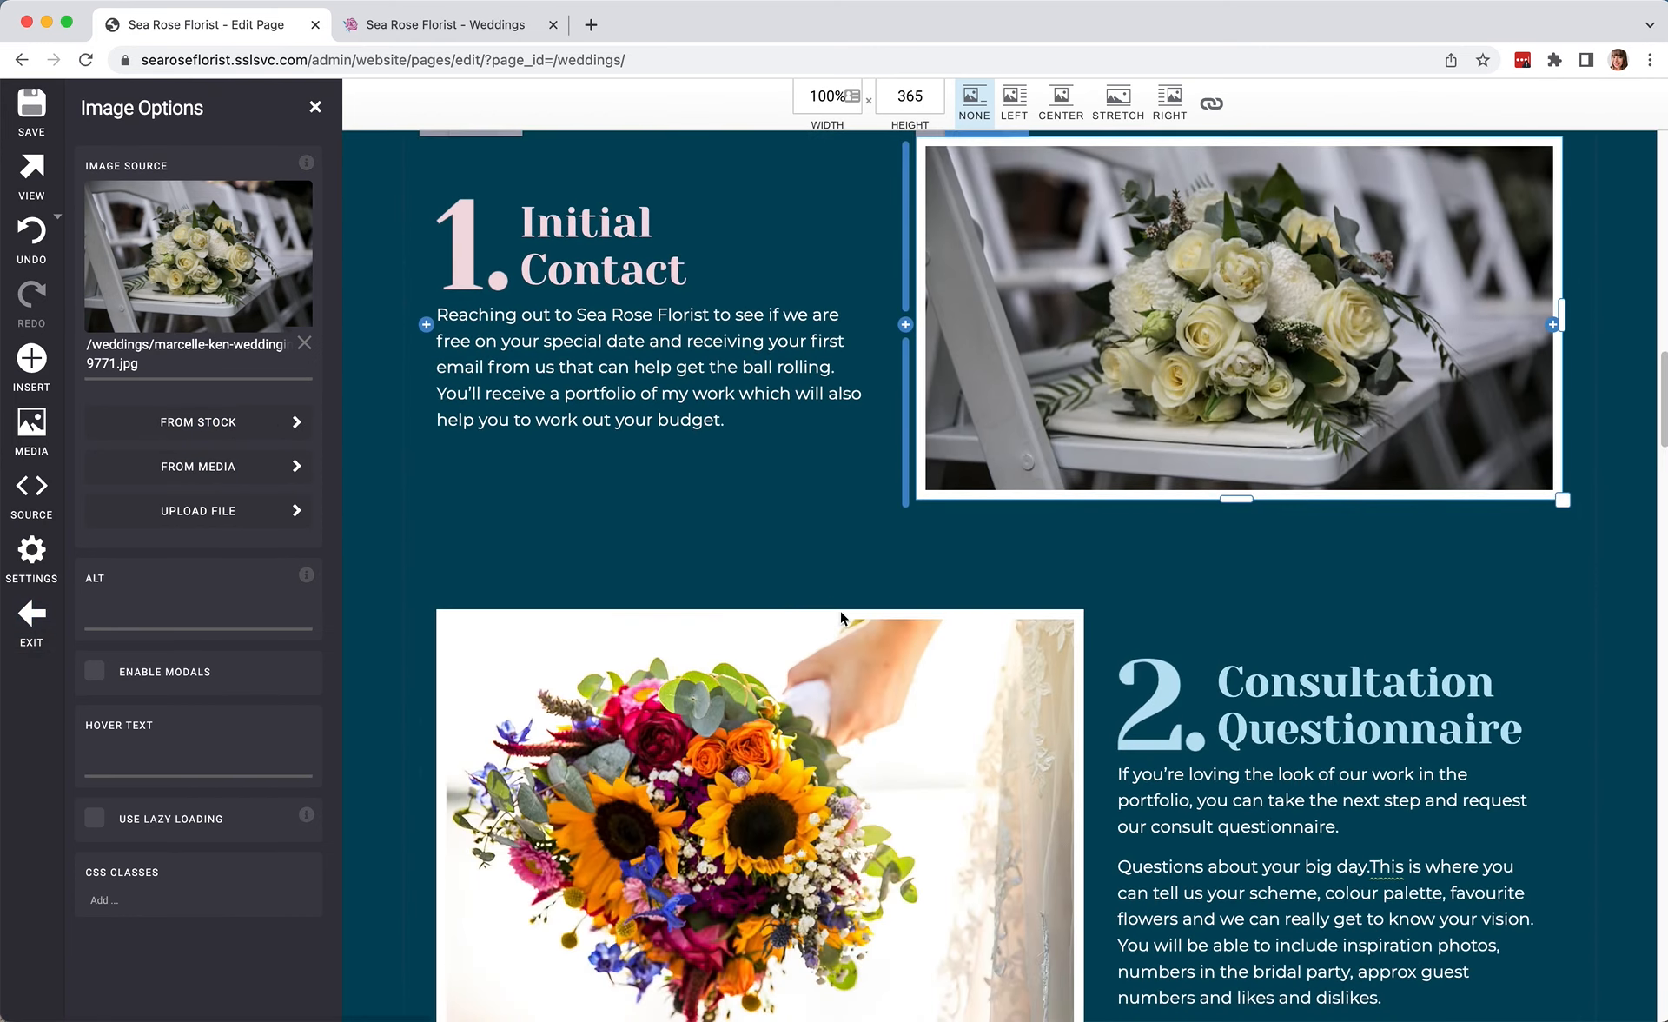
{"action": "left_click", "coordinate": [309, 107]}
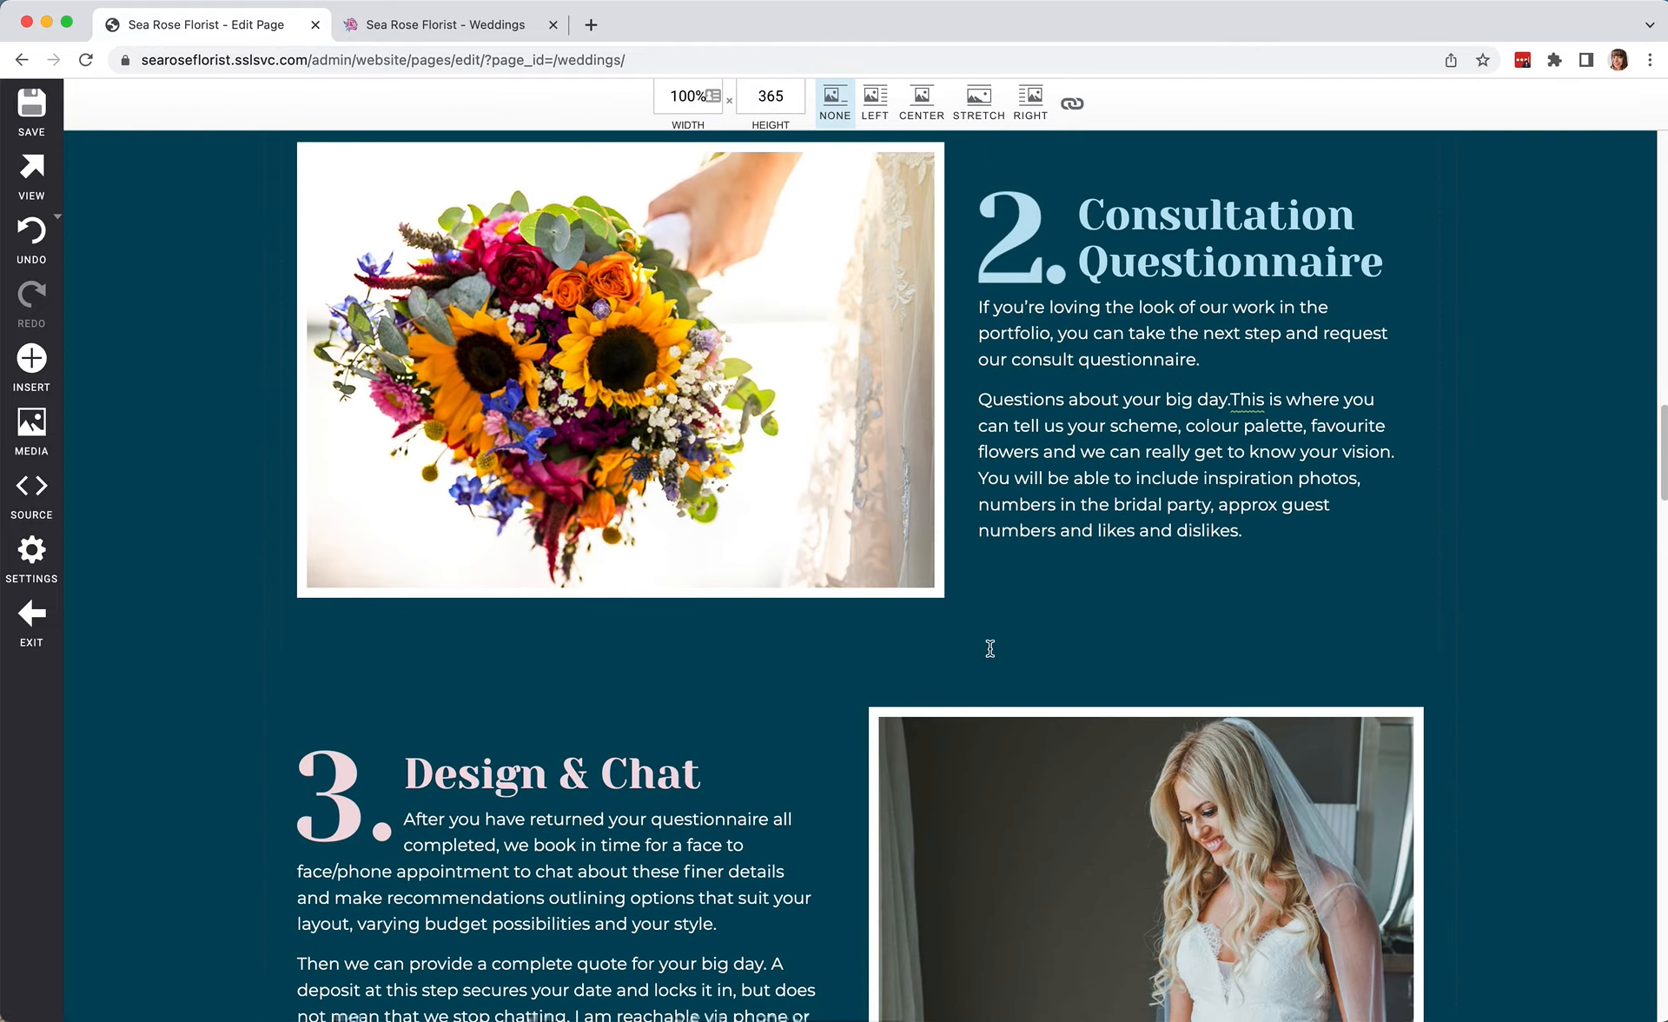
Open the image options for the first Wedding Gallery photo, and for the groomsmen photo in the gallery's last row.
{"action": "scroll", "coordinate": [986, 656], "scroll_direction": "down", "scroll_amount": 7}
{"action": "scroll", "coordinate": [977, 664], "scroll_direction": "down", "scroll_amount": 20}
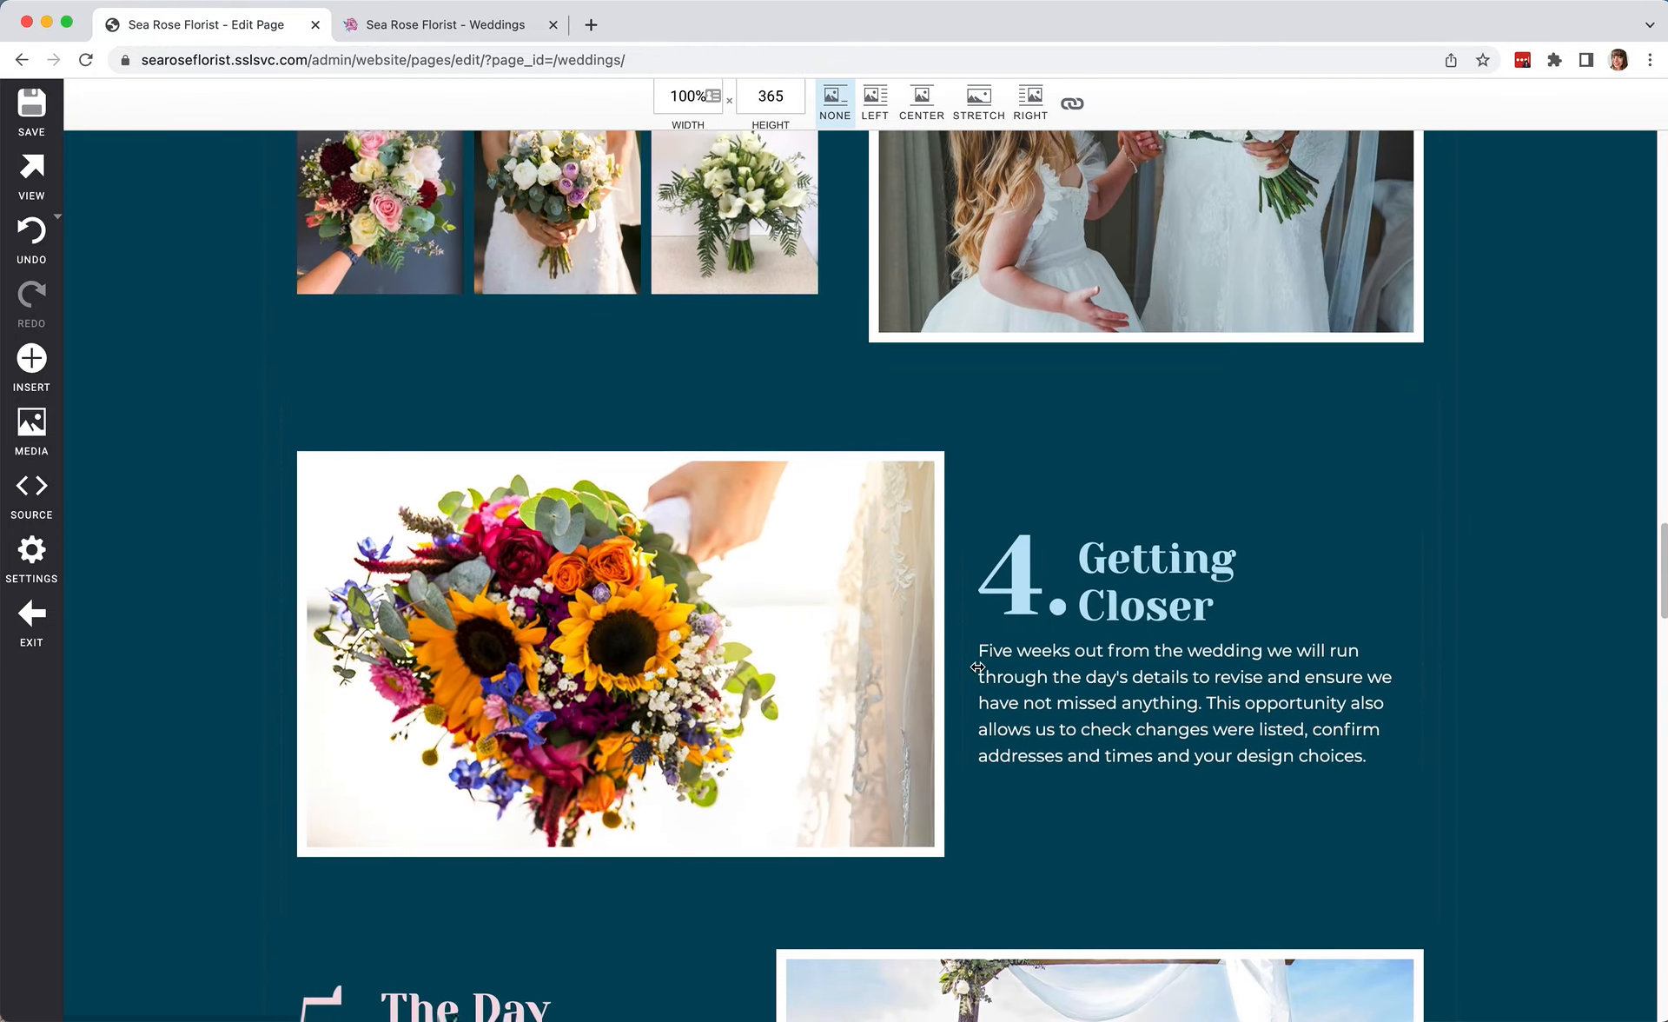
{"action": "scroll", "coordinate": [970, 667], "scroll_direction": "down", "scroll_amount": 5}
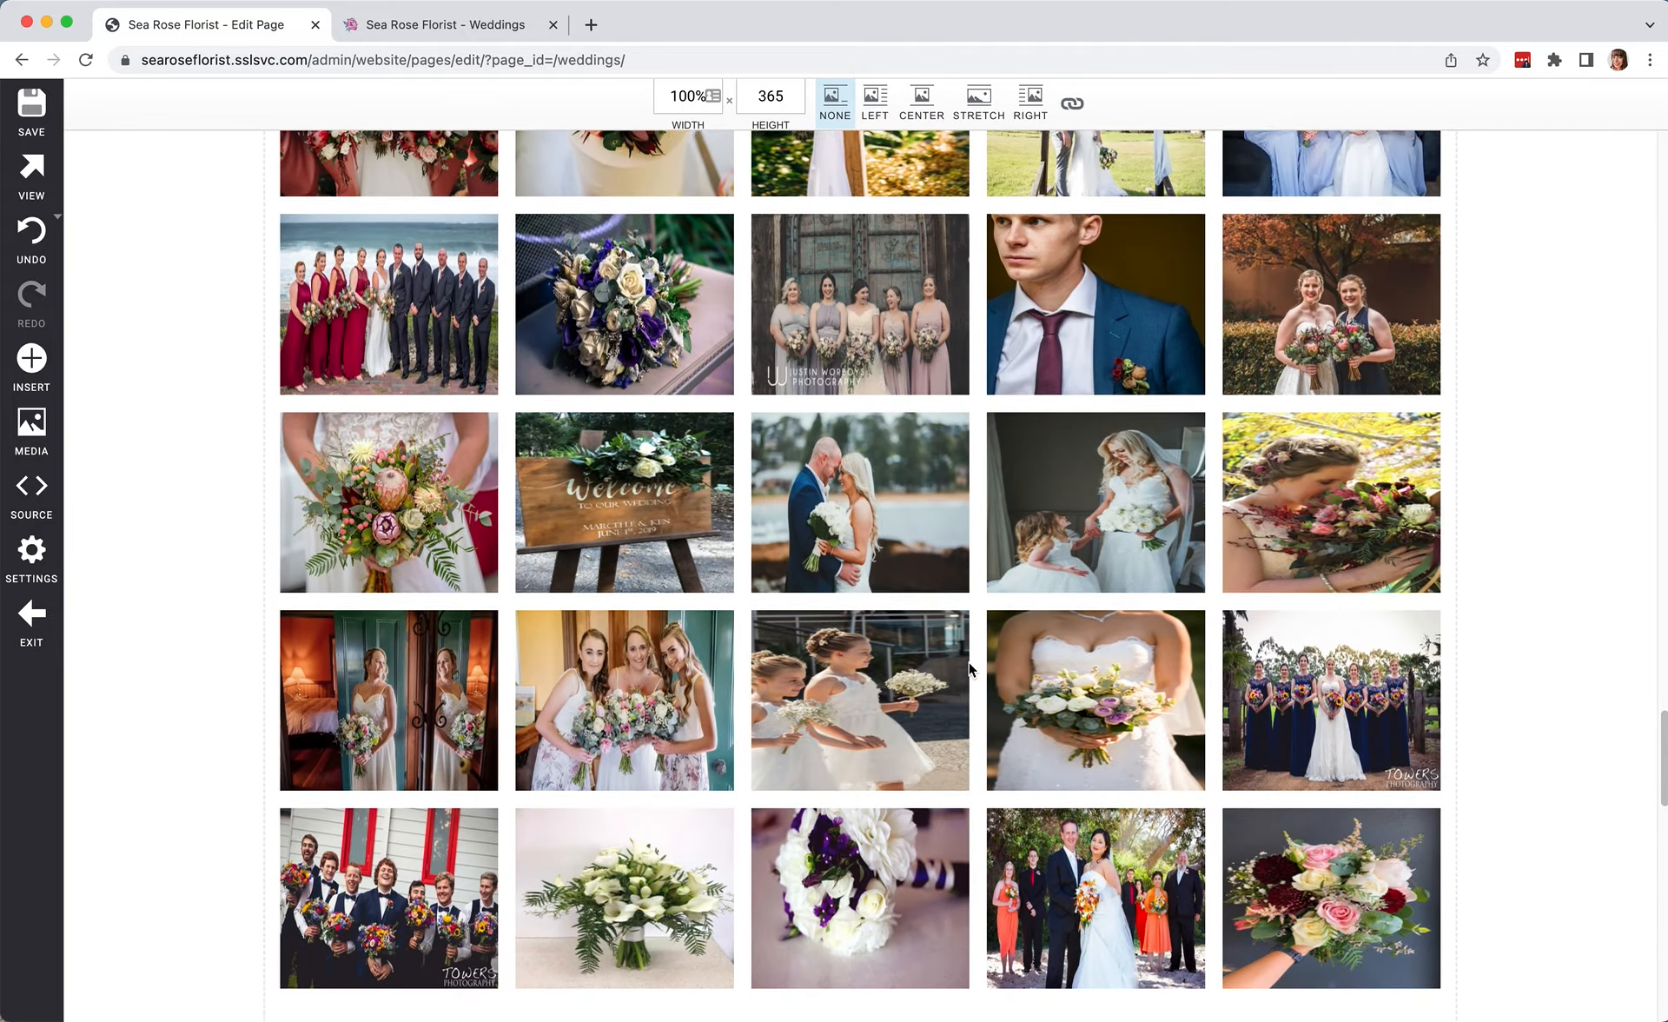
{"action": "scroll", "coordinate": [993, 562], "scroll_direction": "up", "scroll_amount": 6}
{"action": "scroll", "coordinate": [988, 553], "scroll_direction": "down", "scroll_amount": 6}
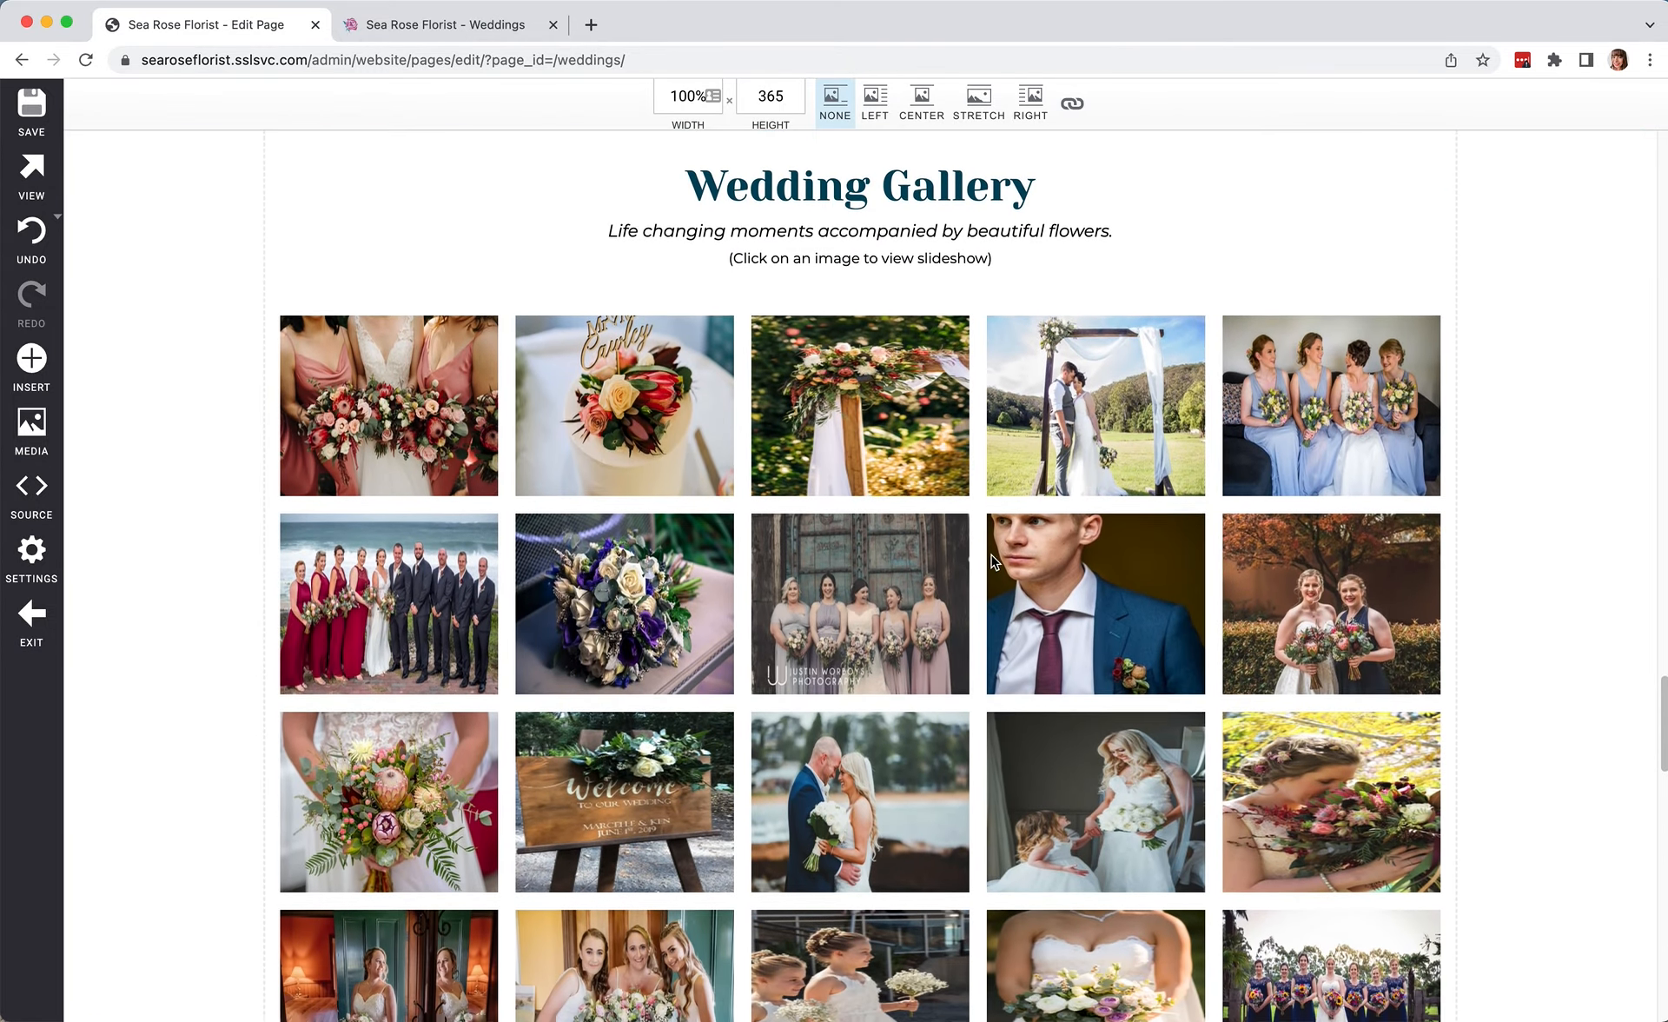
{"action": "scroll", "coordinate": [987, 551], "scroll_direction": "down", "scroll_amount": 1}
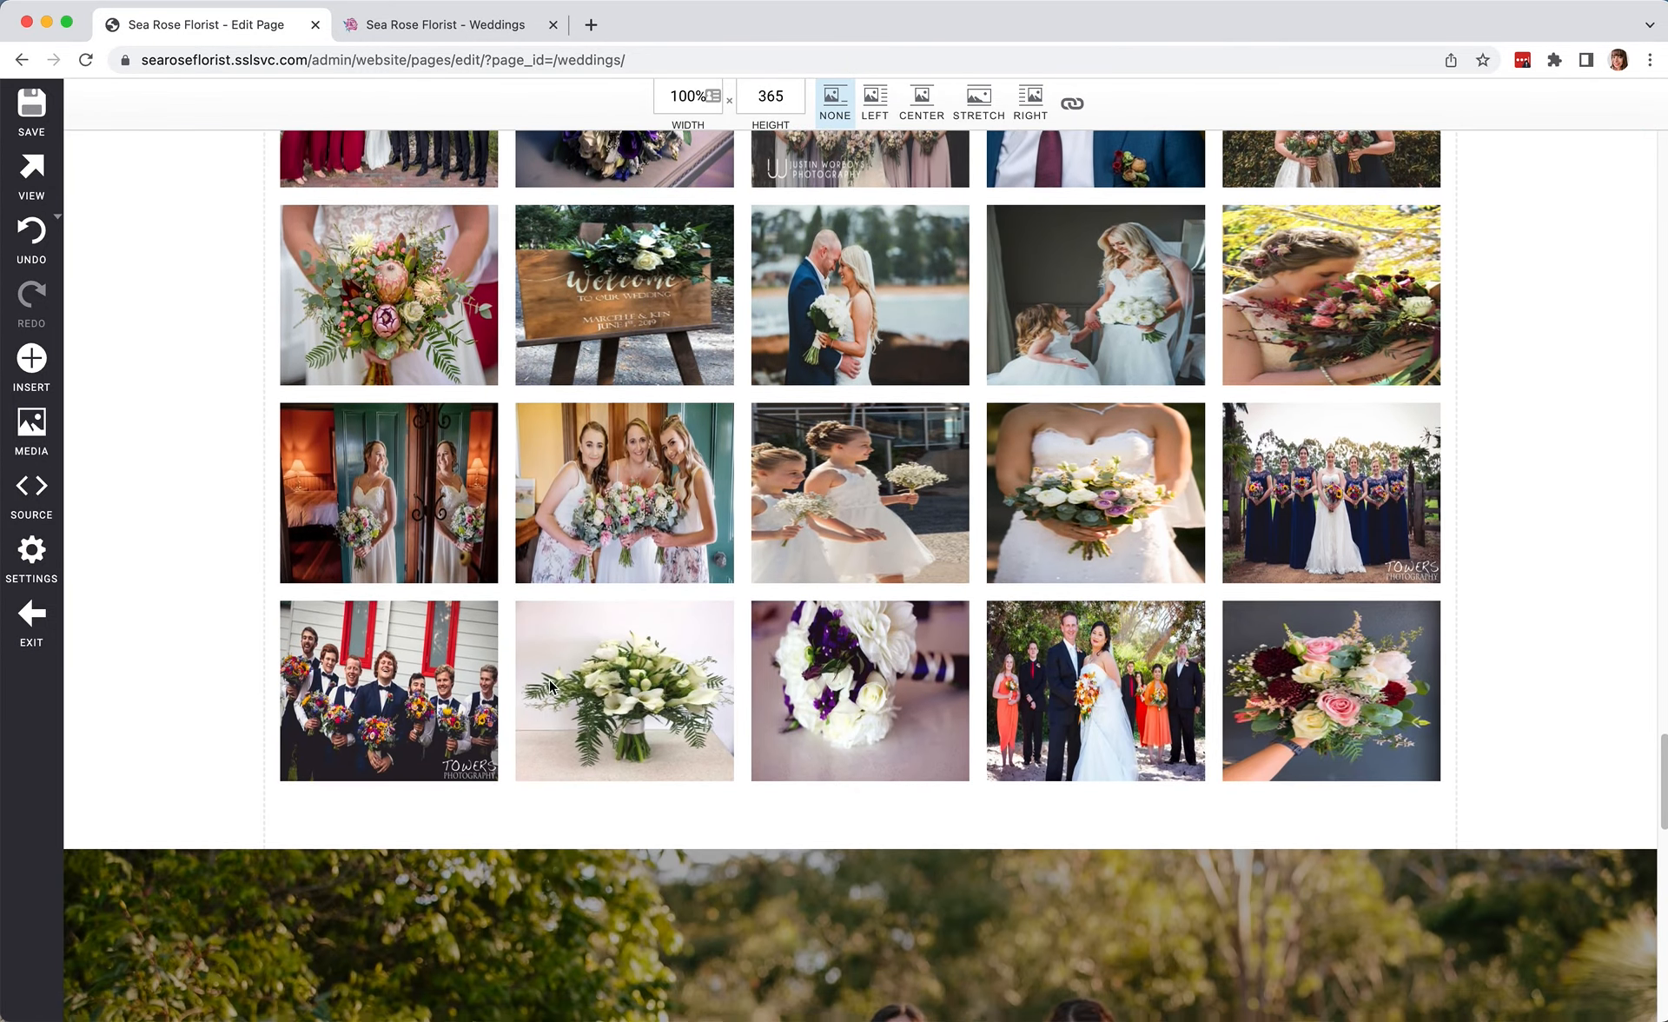
{"action": "scroll", "coordinate": [805, 615], "scroll_direction": "up", "scroll_amount": 8}
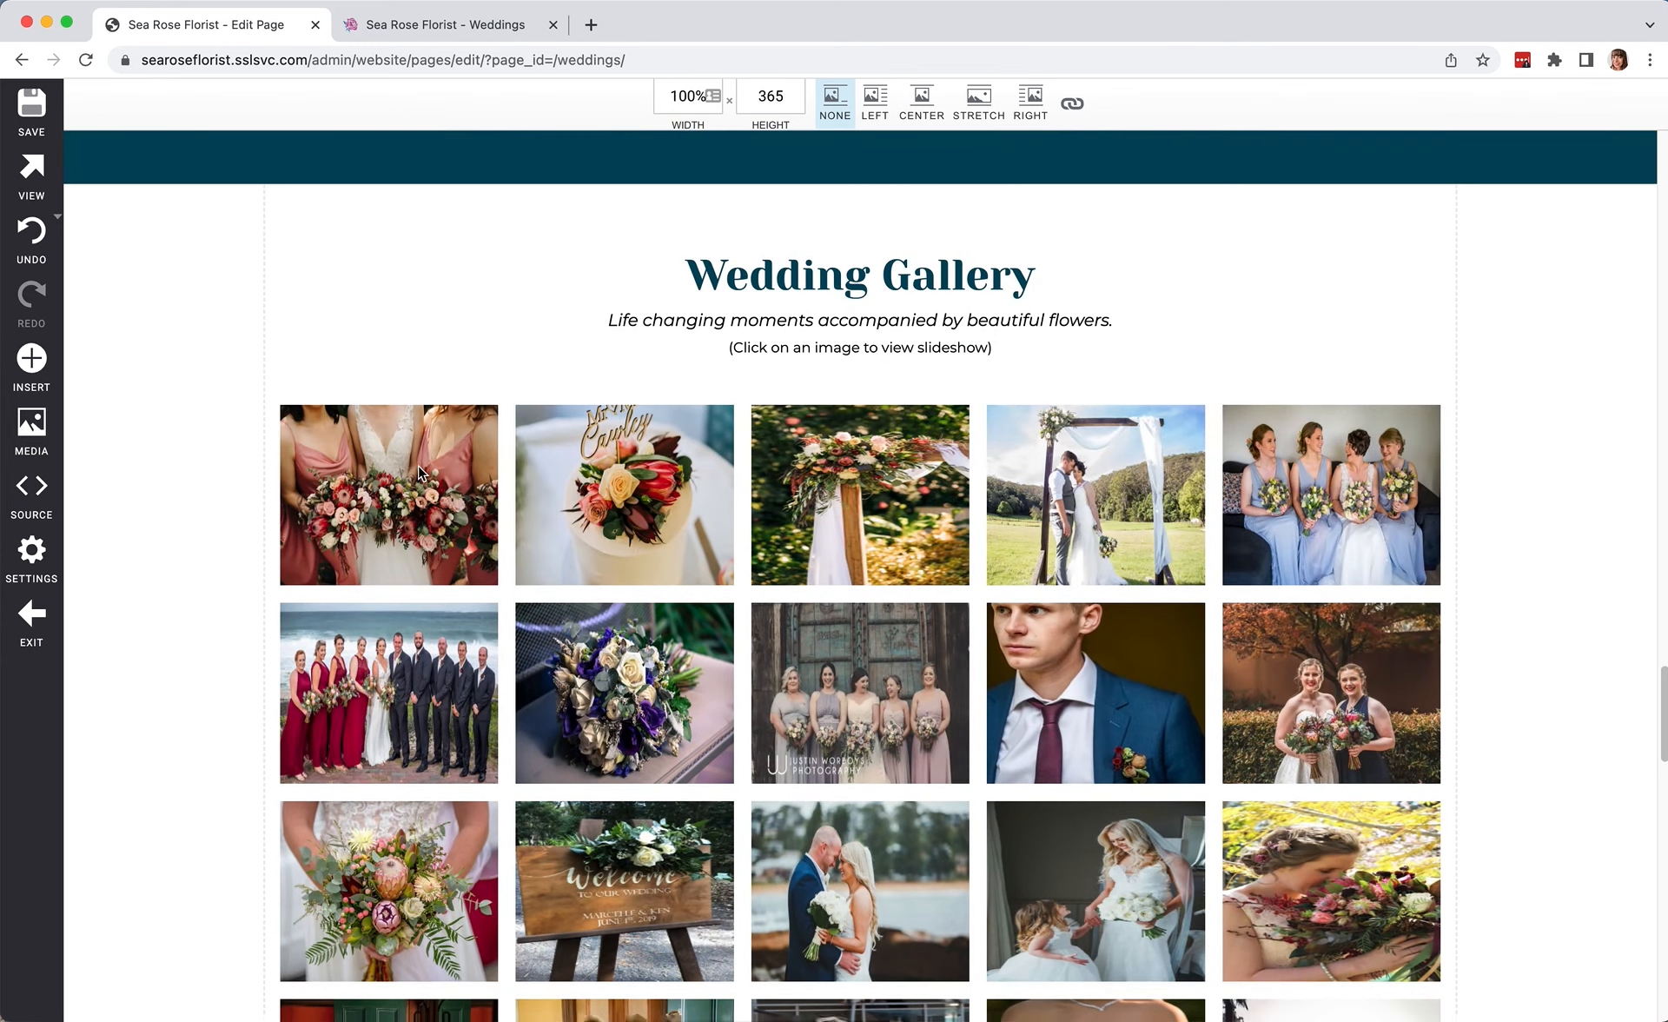
{"action": "left_click", "coordinate": [340, 563]}
{"action": "left_click", "coordinate": [382, 392]}
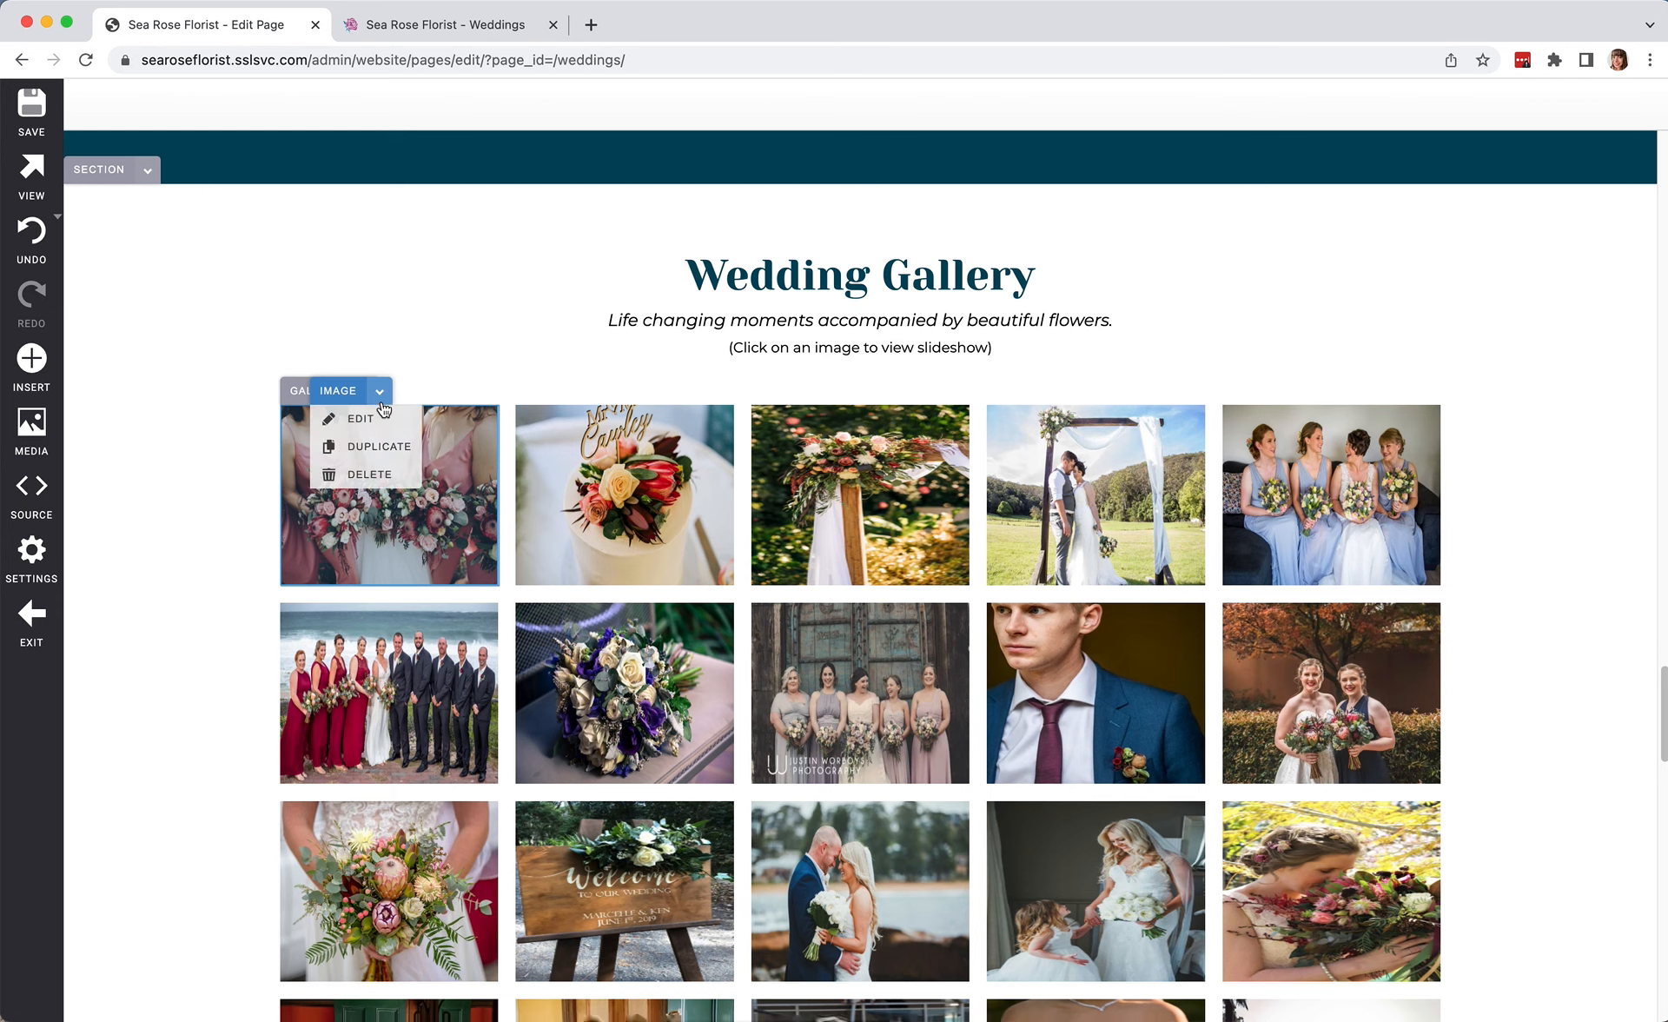
{"action": "left_click", "coordinate": [369, 441]}
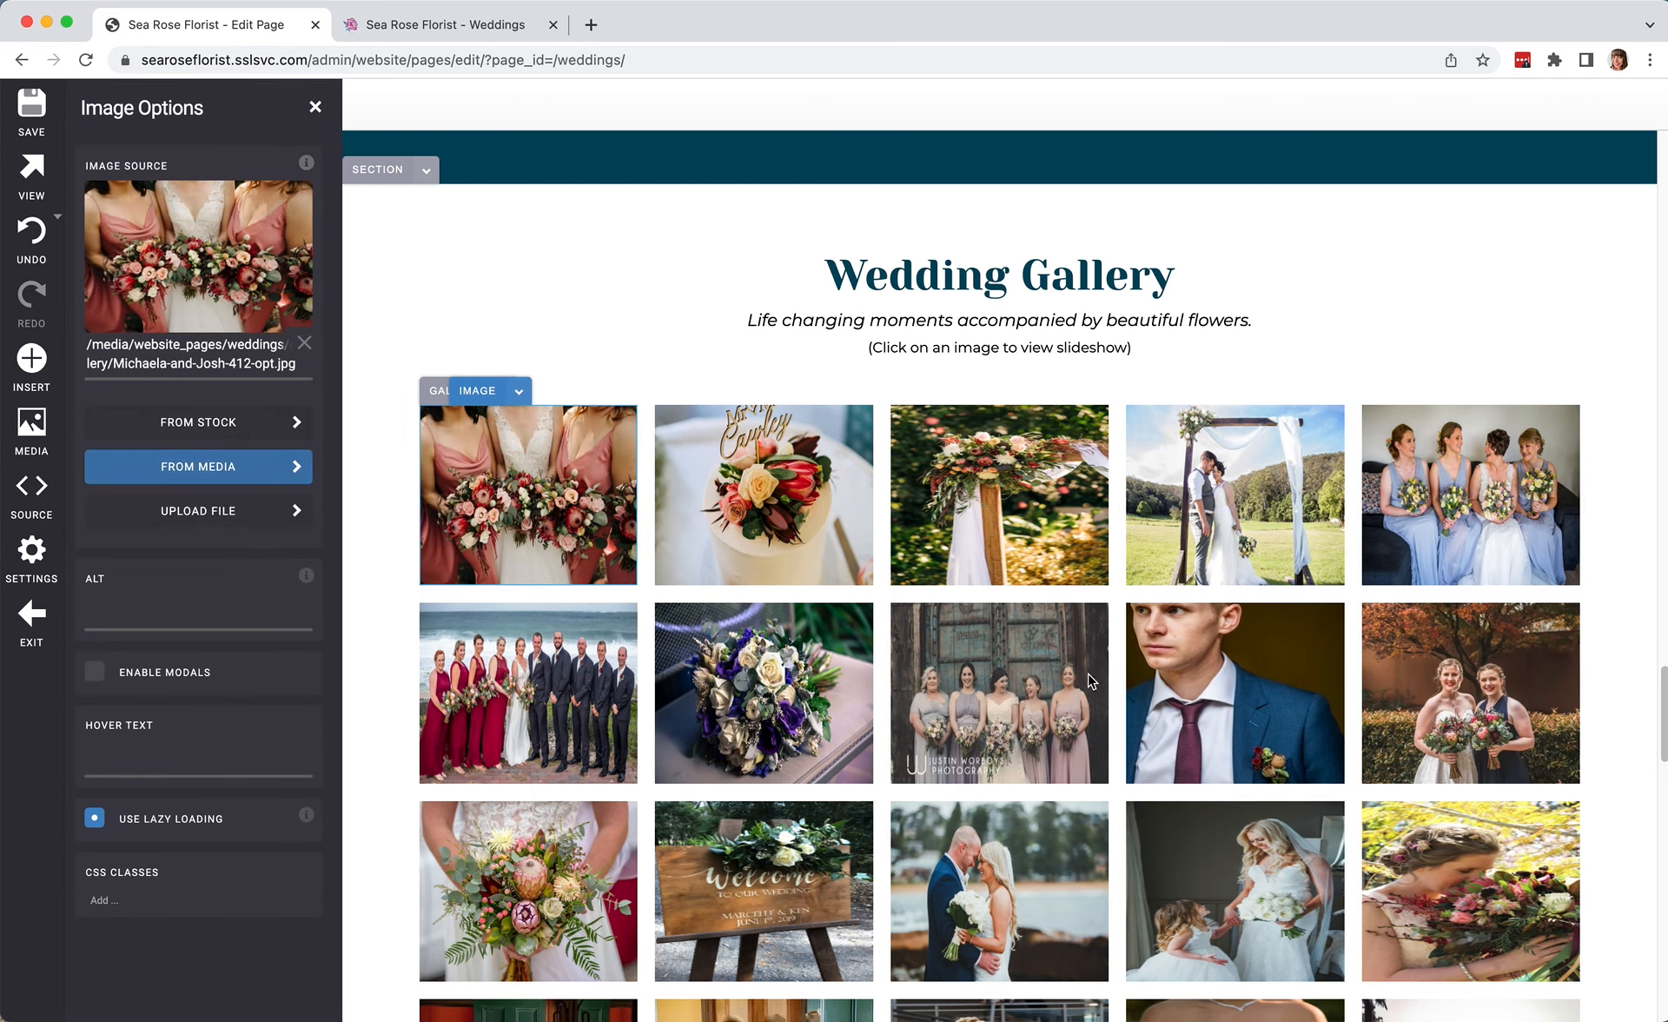
{"action": "scroll", "coordinate": [1140, 705], "scroll_direction": "down", "scroll_amount": 6}
{"action": "left_click", "coordinate": [535, 788]}
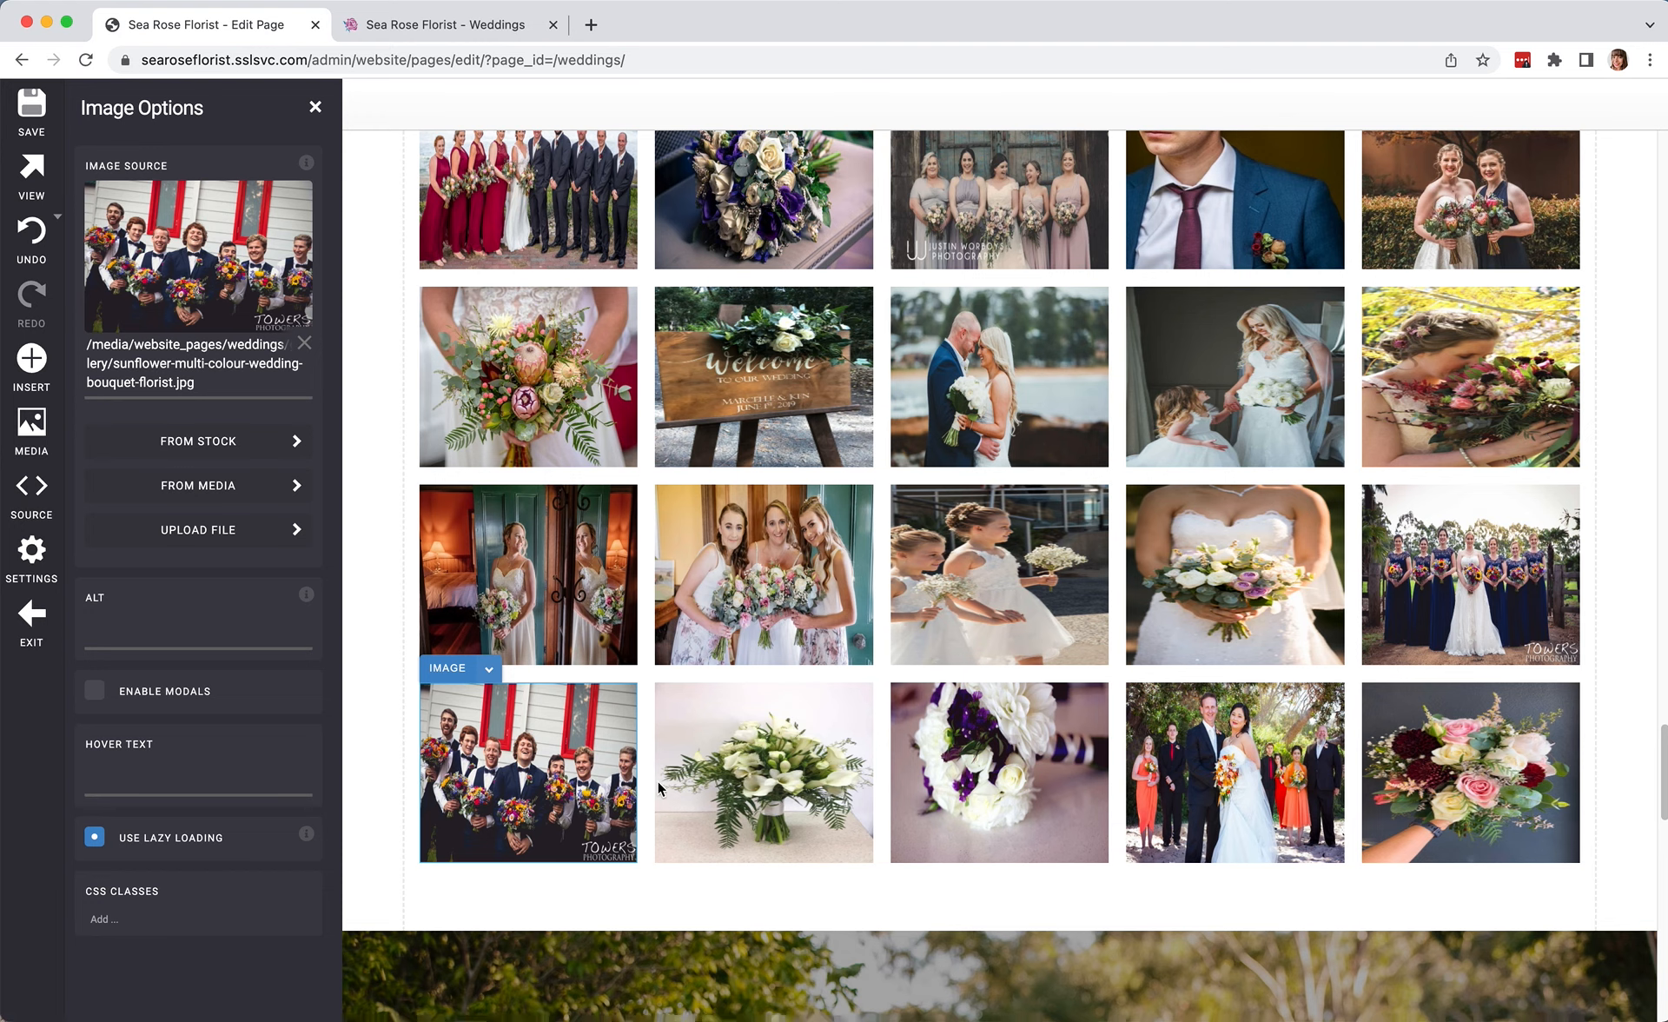
Select the whole Wedding Gallery instead of a single photo and open its gallery options.
{"action": "left_click", "coordinate": [540, 653]}
{"action": "scroll", "coordinate": [574, 735], "scroll_direction": "up", "scroll_amount": 6}
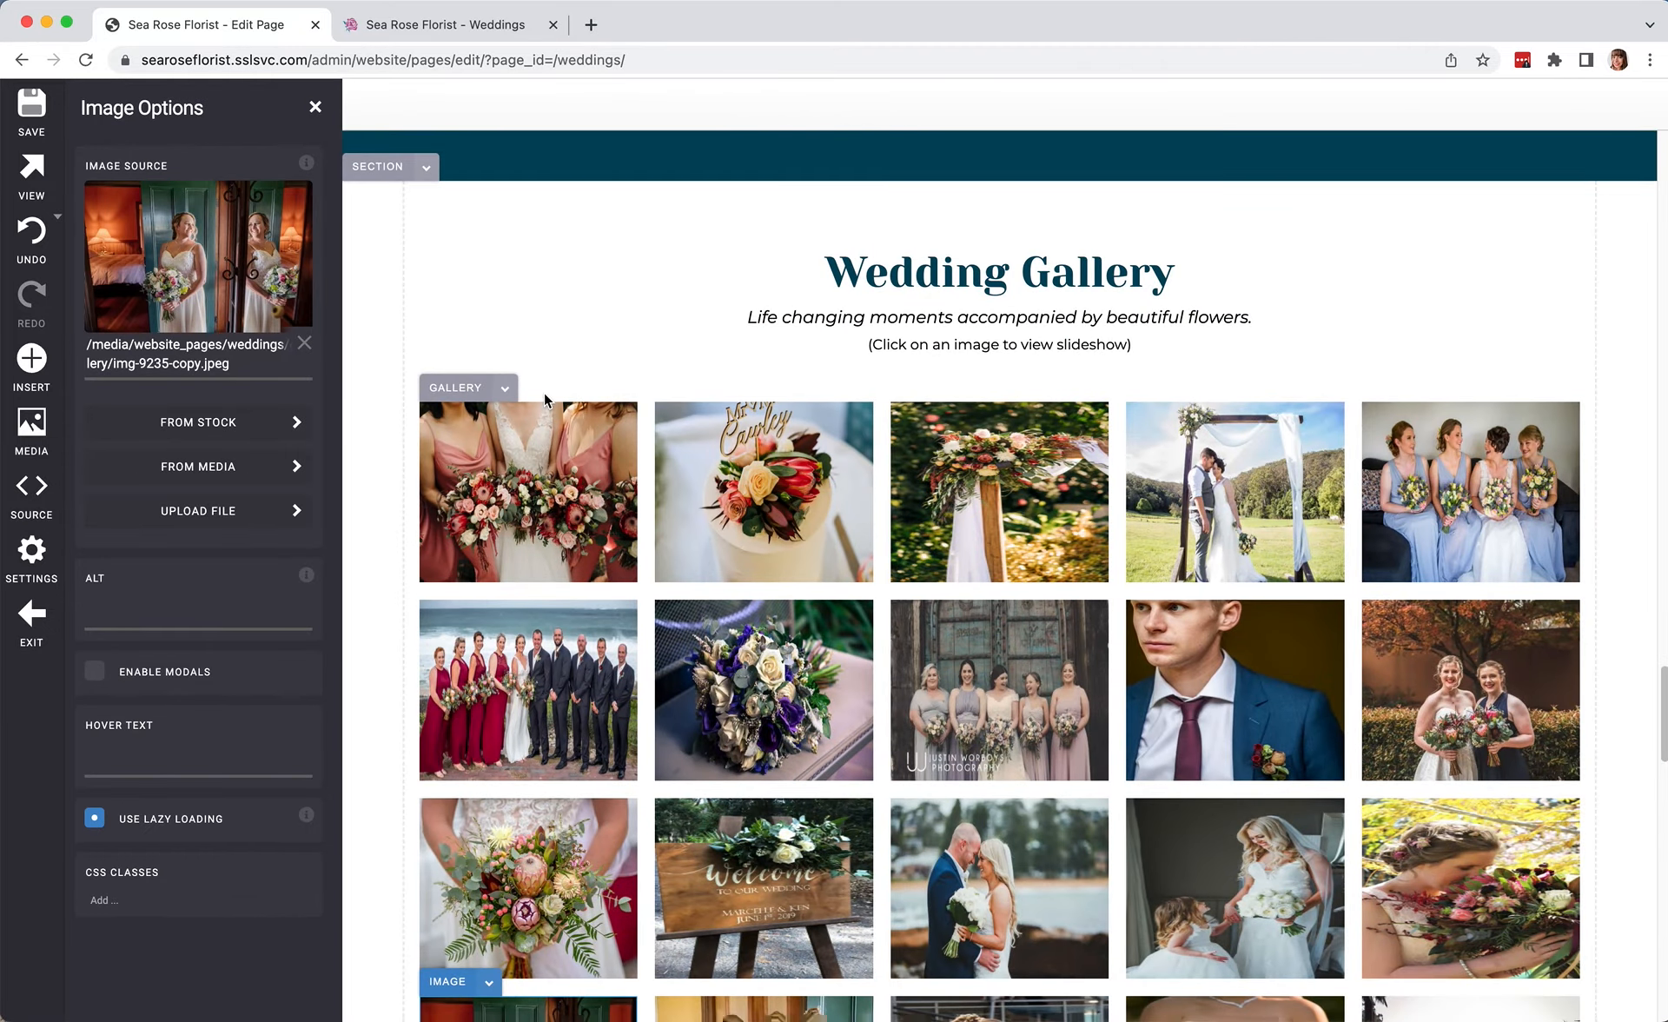
{"action": "left_click", "coordinate": [548, 267]}
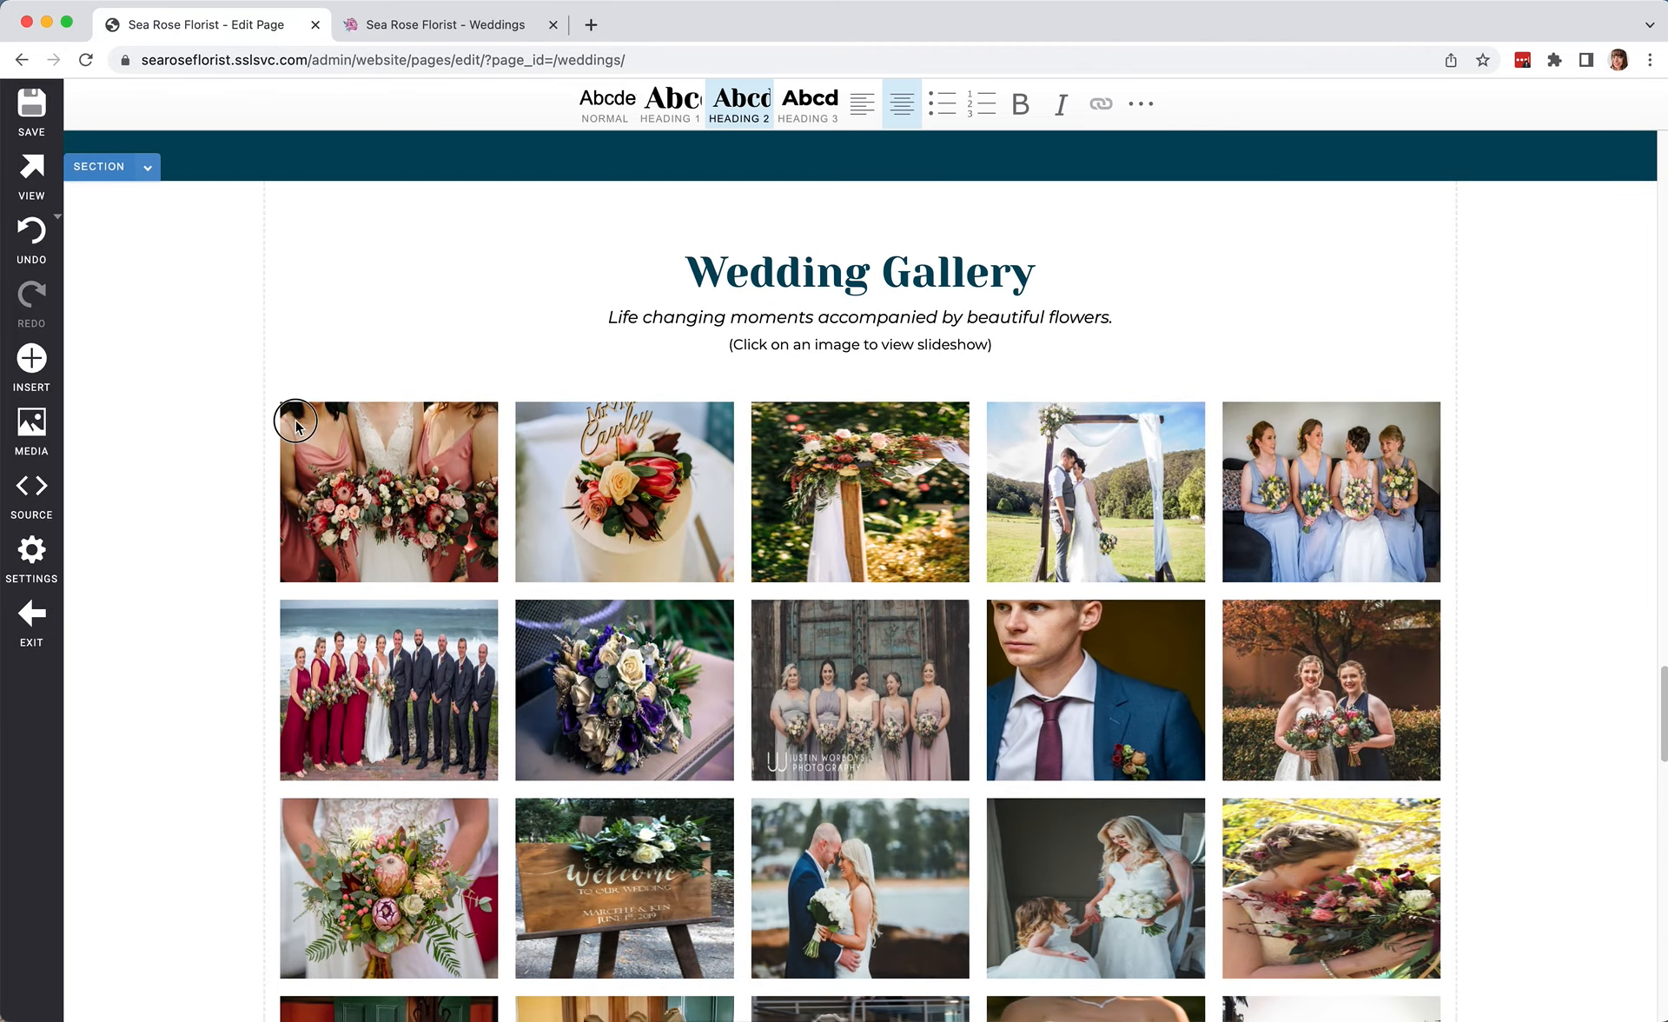
{"action": "left_click", "coordinate": [295, 424]}
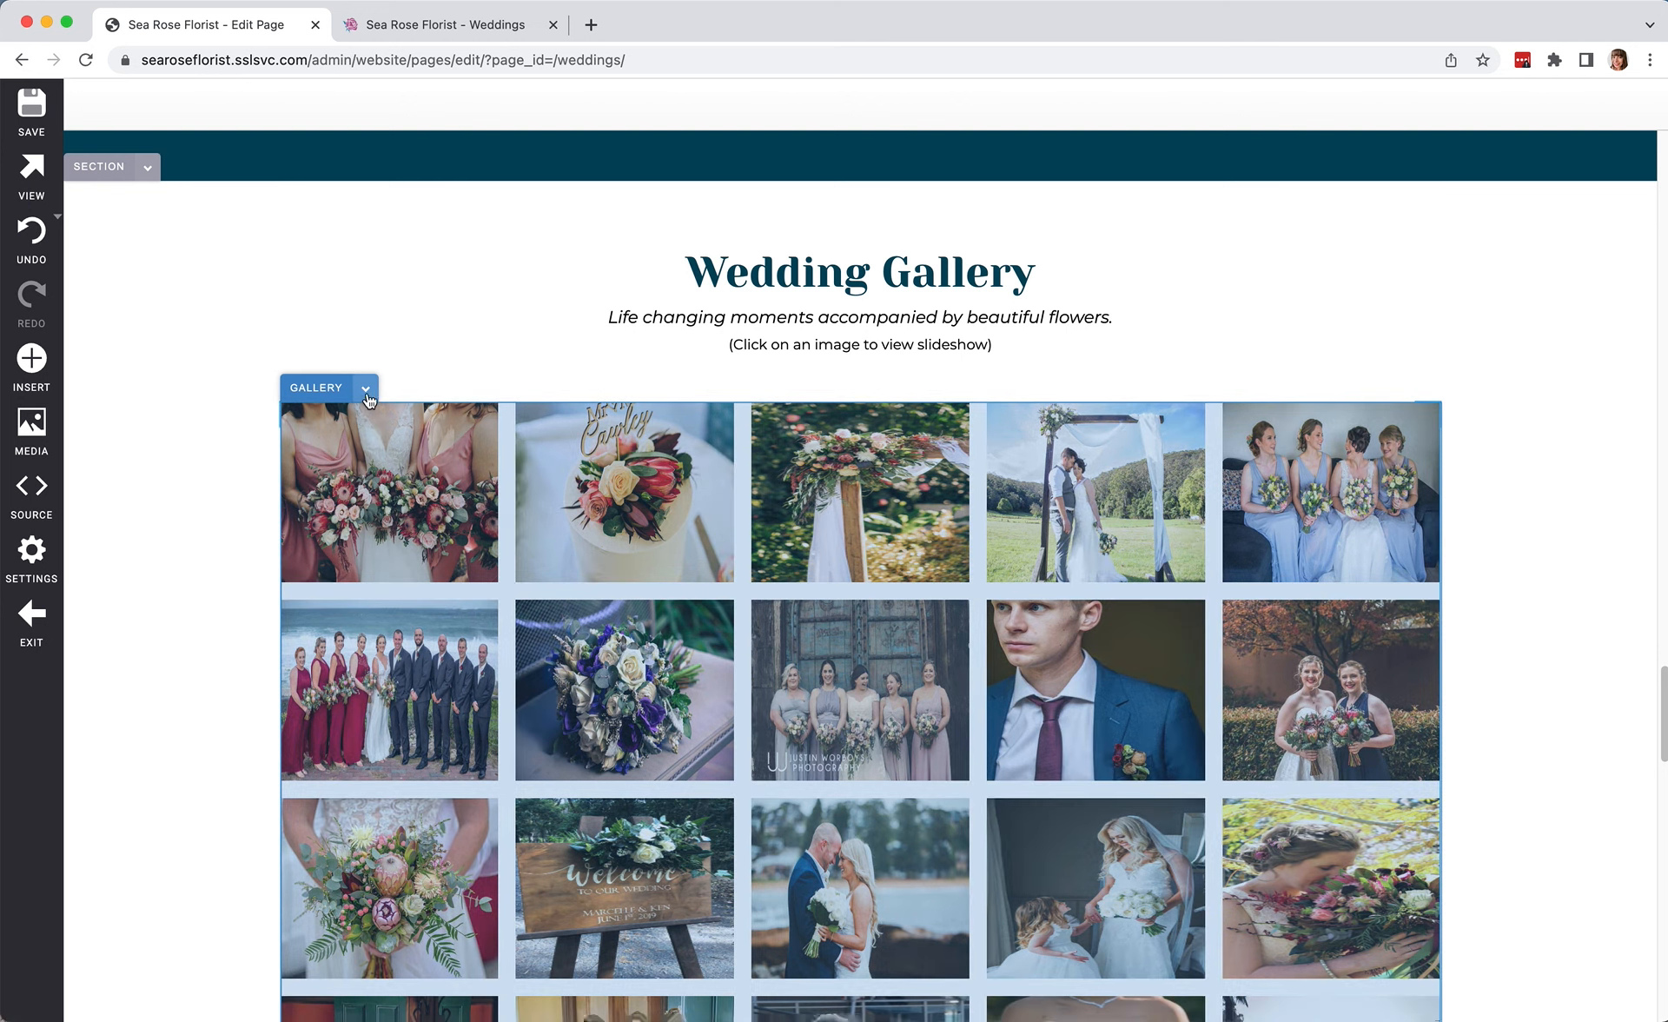
{"action": "left_click", "coordinate": [366, 395]}
{"action": "left_click", "coordinate": [368, 413]}
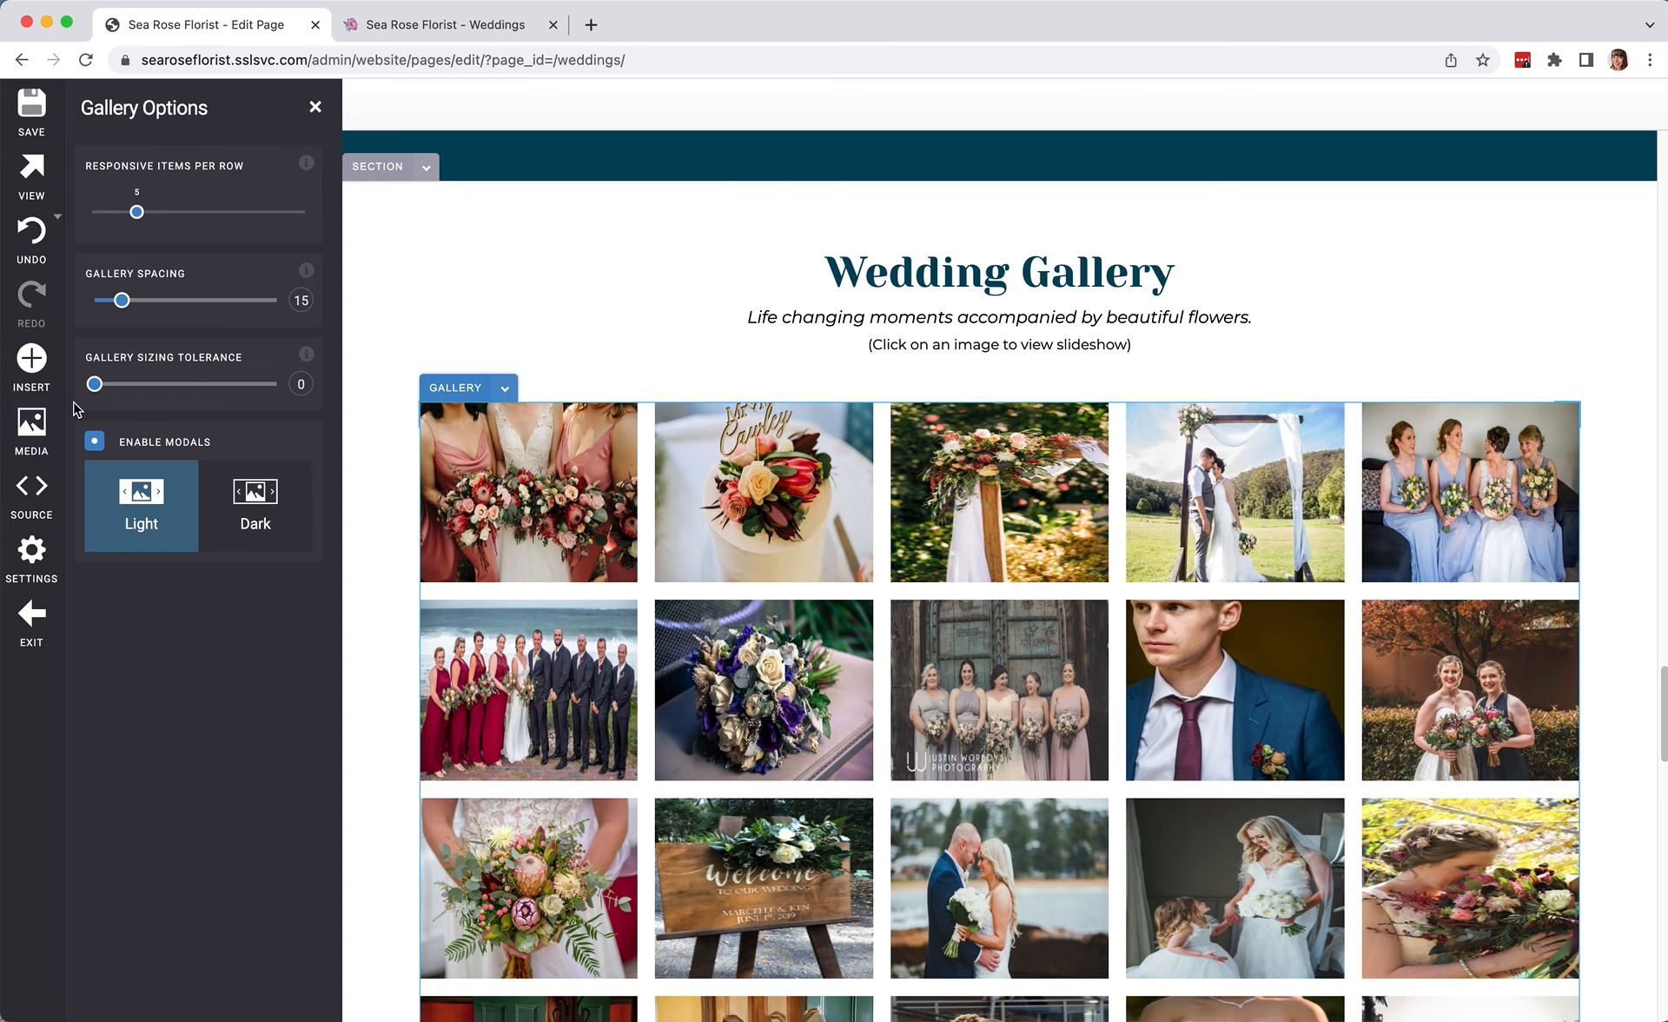
Open the page's HTML source, examine the image entries of the Wedding Gallery, and put the source view away.
{"action": "left_click", "coordinate": [31, 494]}
{"action": "scroll", "coordinate": [663, 808], "scroll_direction": "up", "scroll_amount": 2}
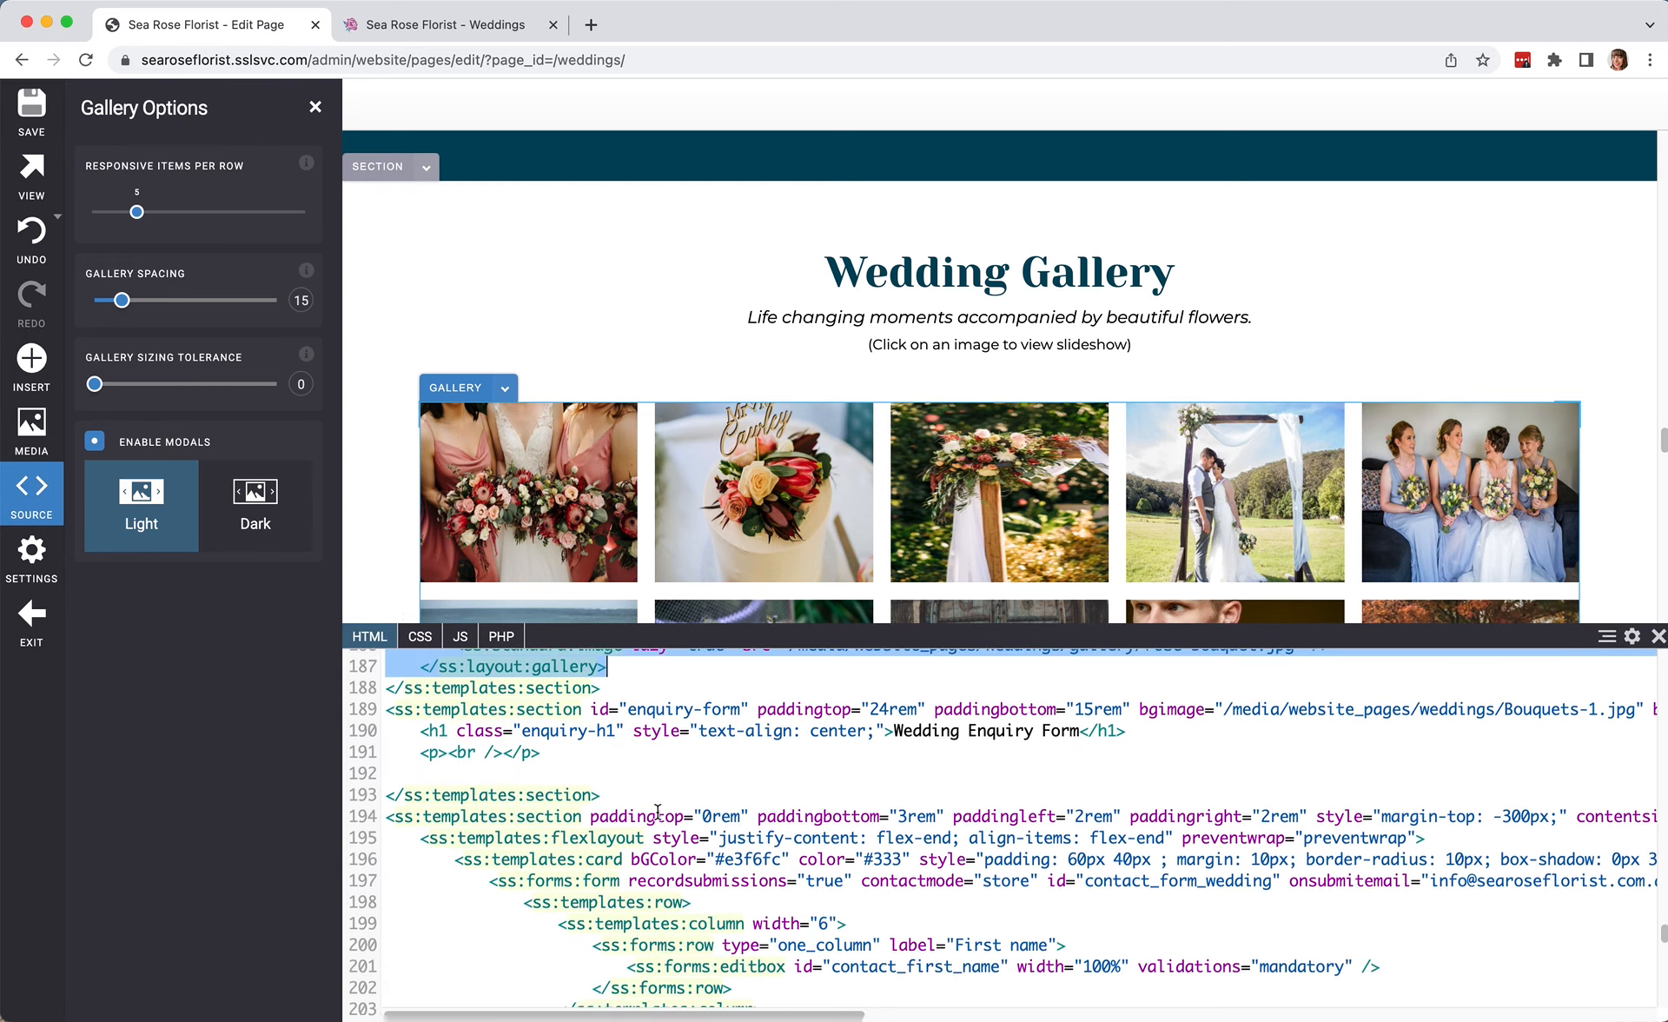
{"action": "left_click", "coordinate": [801, 798]}
{"action": "scroll", "coordinate": [842, 812], "scroll_direction": "up", "scroll_amount": 2}
{"action": "scroll", "coordinate": [842, 811], "scroll_direction": "up", "scroll_amount": 6}
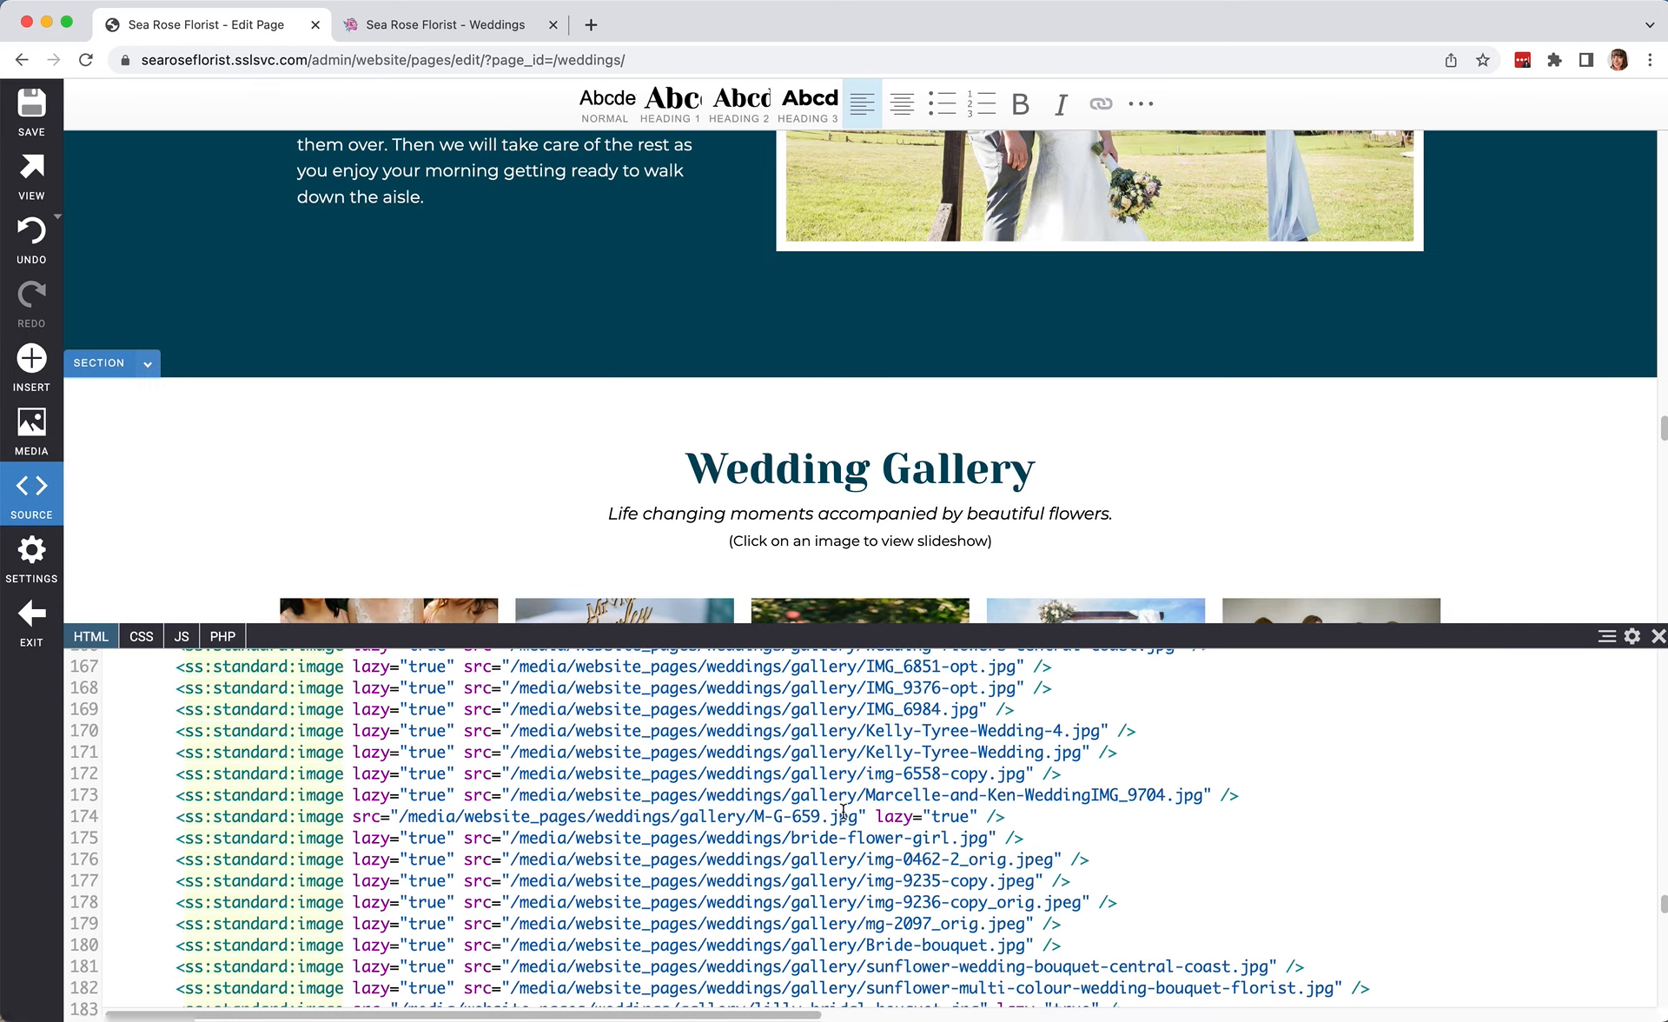
{"action": "left_click", "coordinate": [255, 511]}
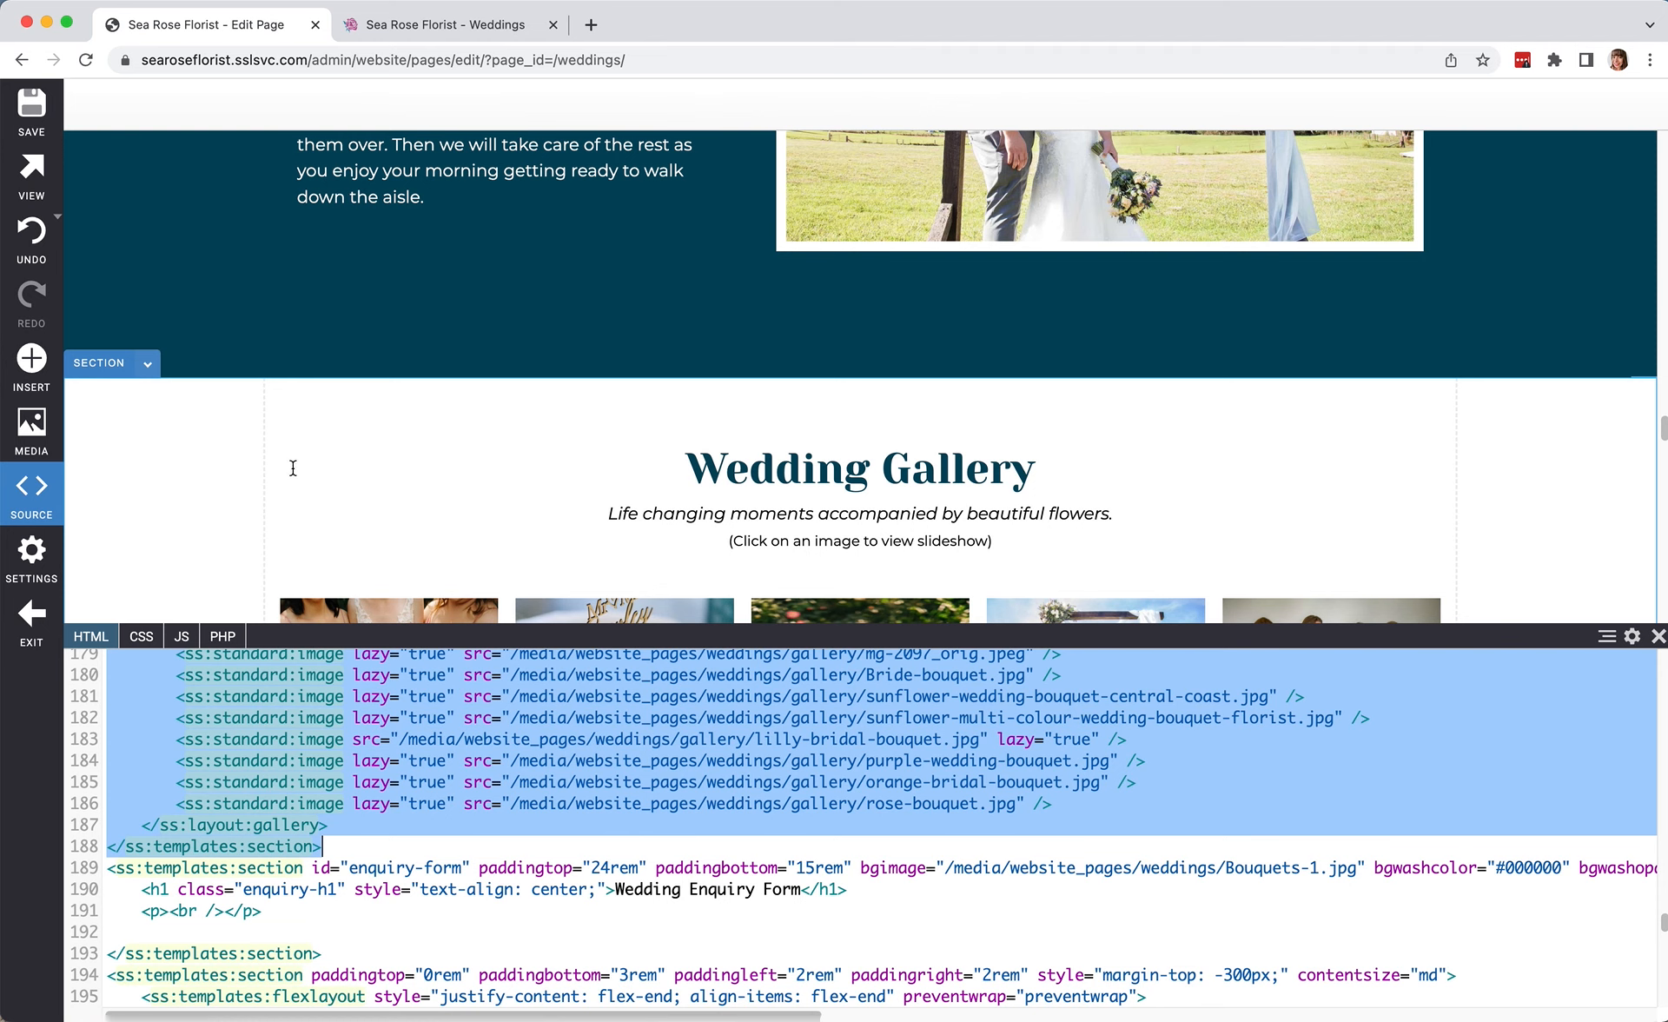
{"action": "left_click_drag", "start_coordinate": [357, 630], "coordinate": [371, 1016]}
Review the whole Weddings page from the gallery and enquiry form back up to the banner and Congratulations text.
{"action": "scroll", "coordinate": [414, 683], "scroll_direction": "down", "scroll_amount": 8}
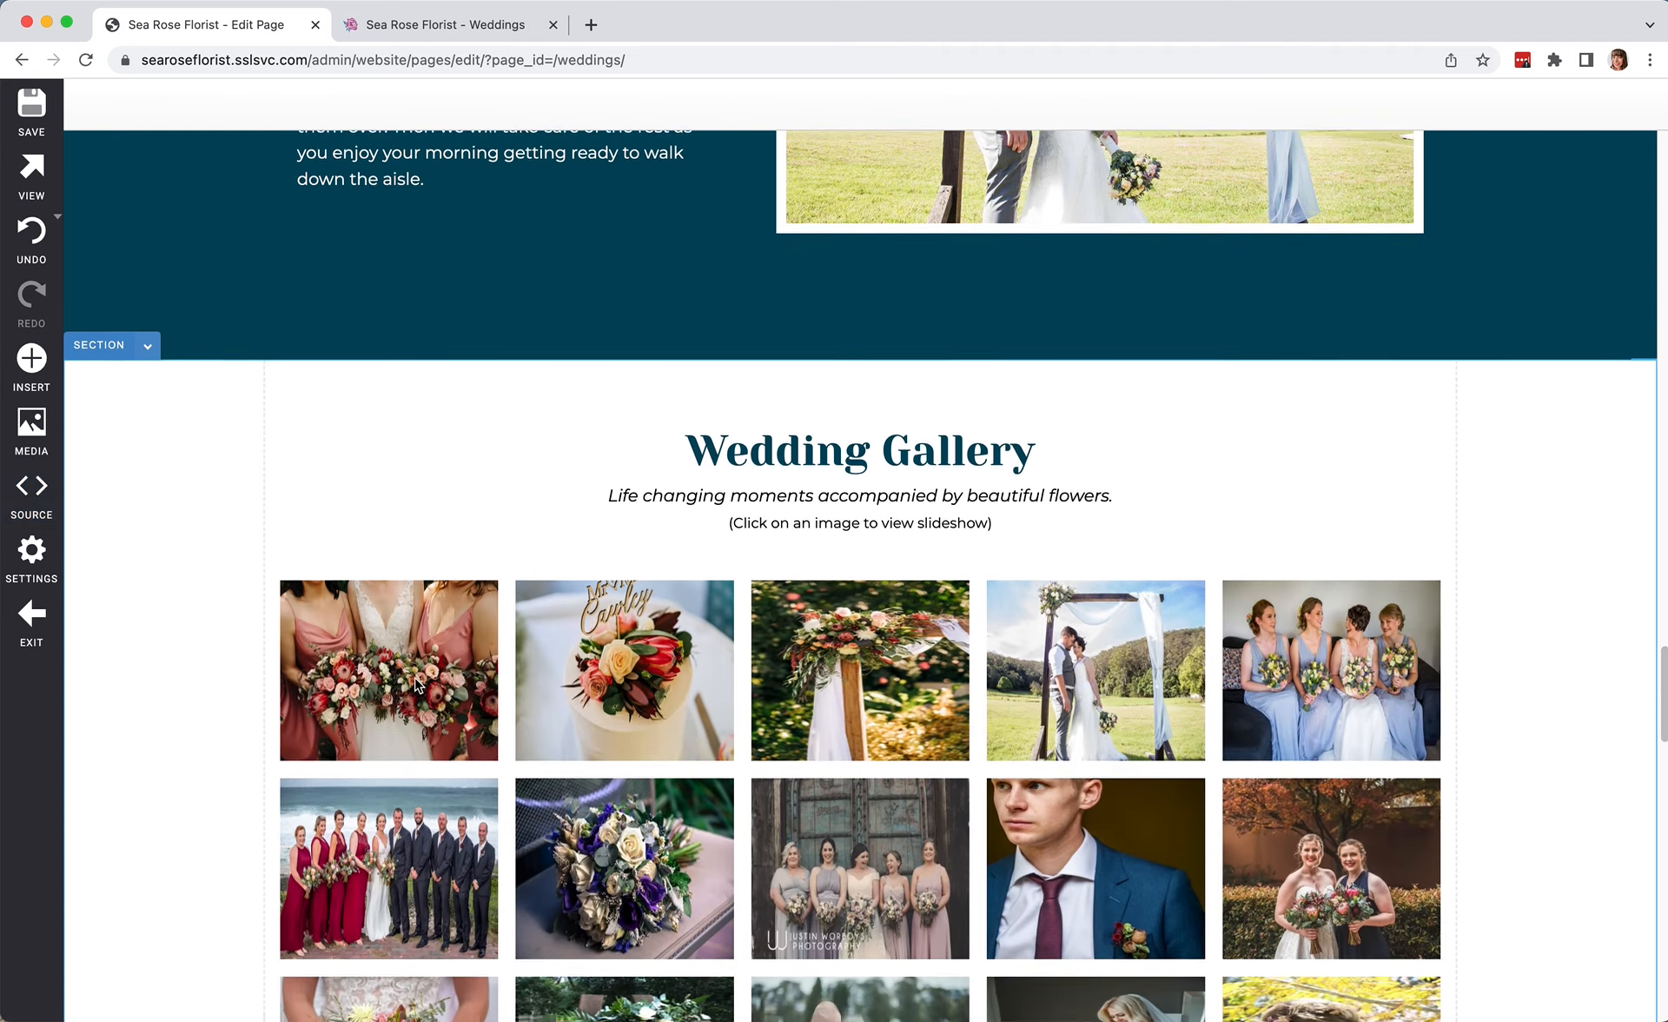
{"action": "scroll", "coordinate": [415, 690], "scroll_direction": "down", "scroll_amount": 10}
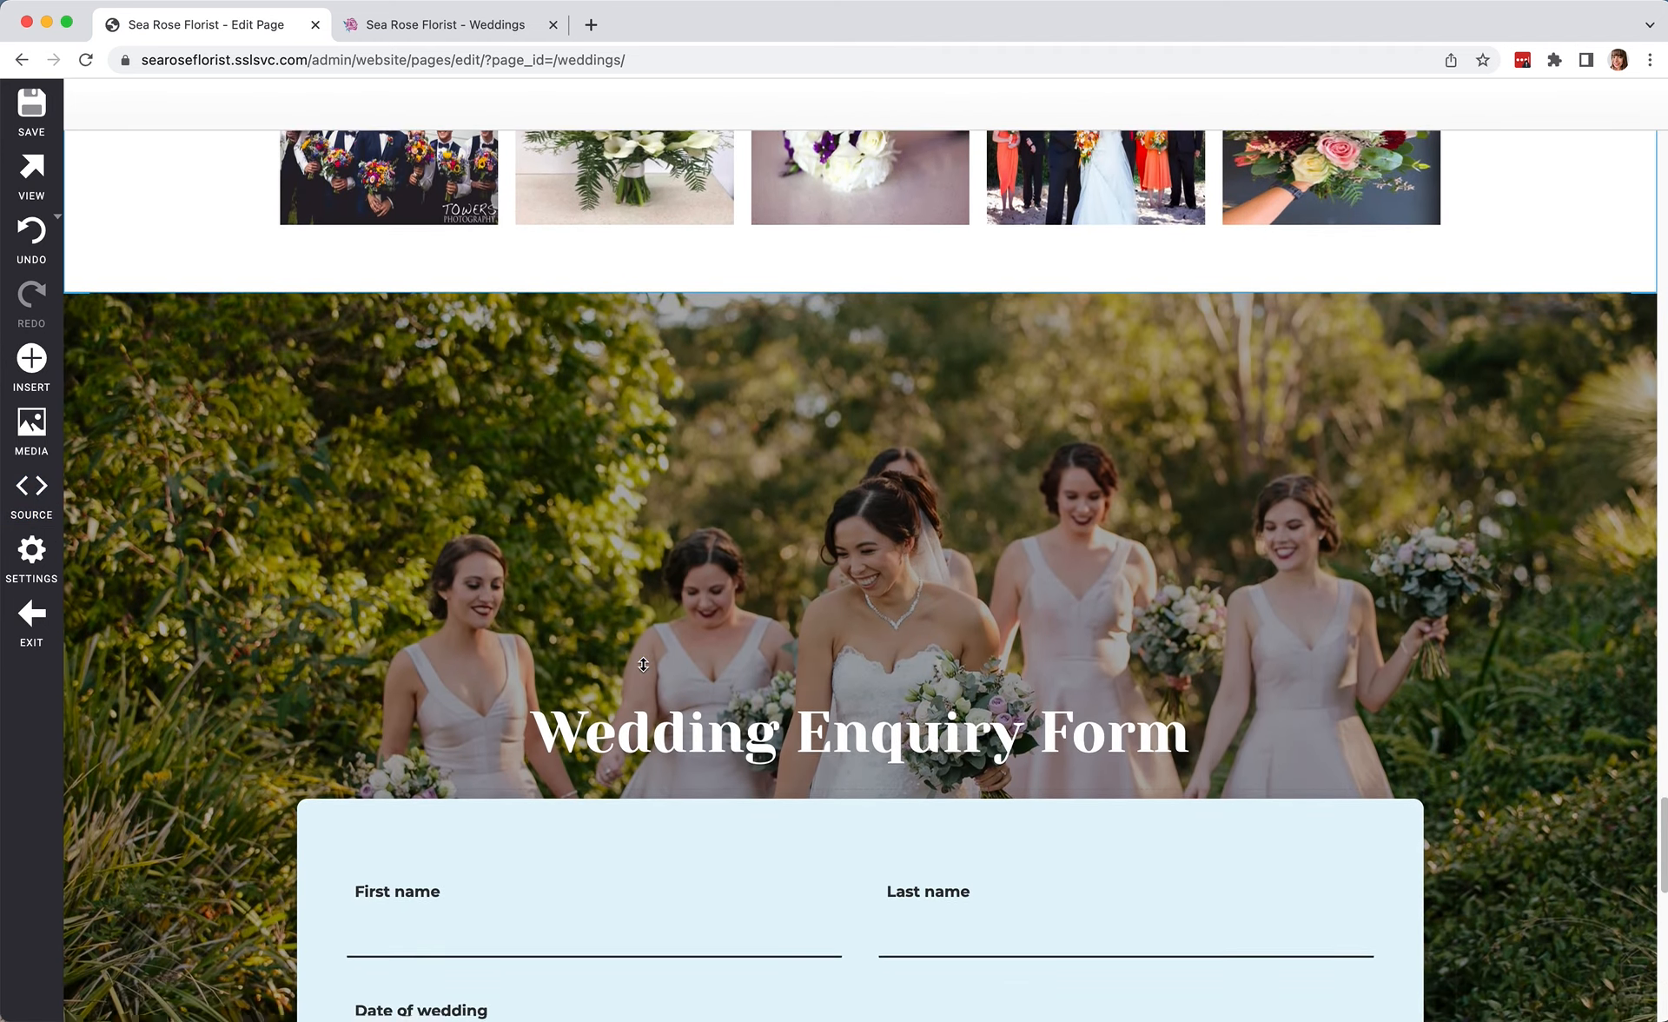
{"action": "scroll", "coordinate": [1012, 841], "scroll_direction": "down", "scroll_amount": 10}
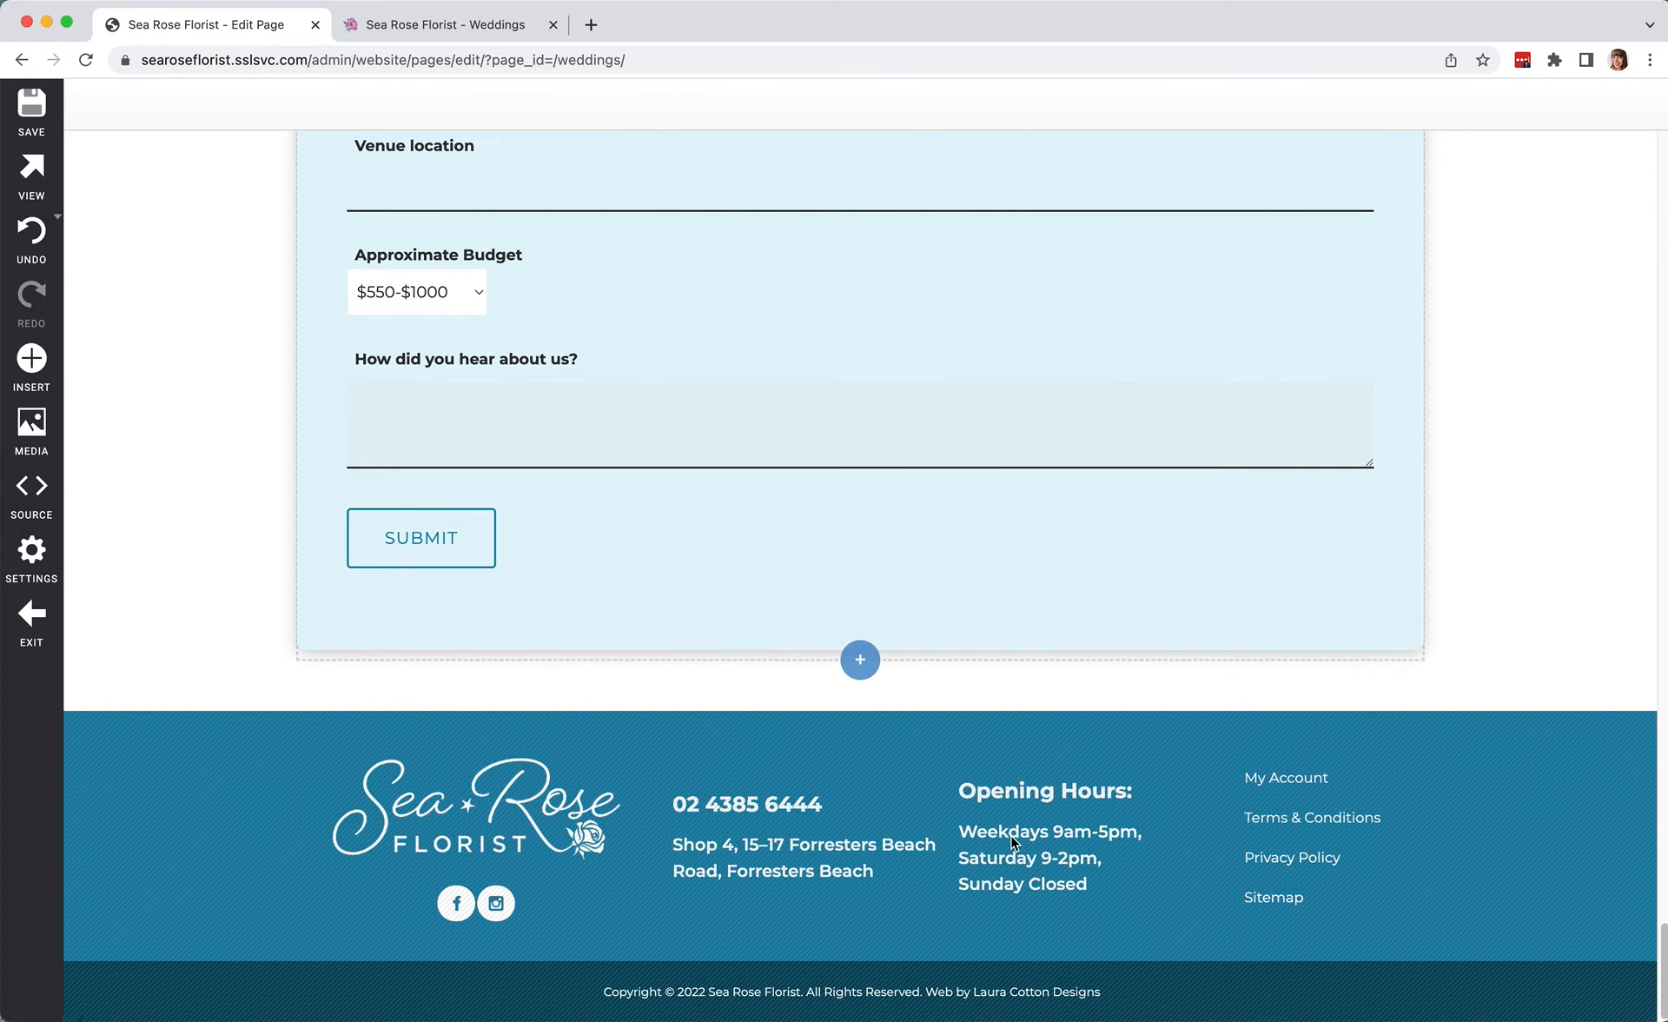
{"action": "scroll", "coordinate": [1012, 841], "scroll_direction": "up", "scroll_amount": 20}
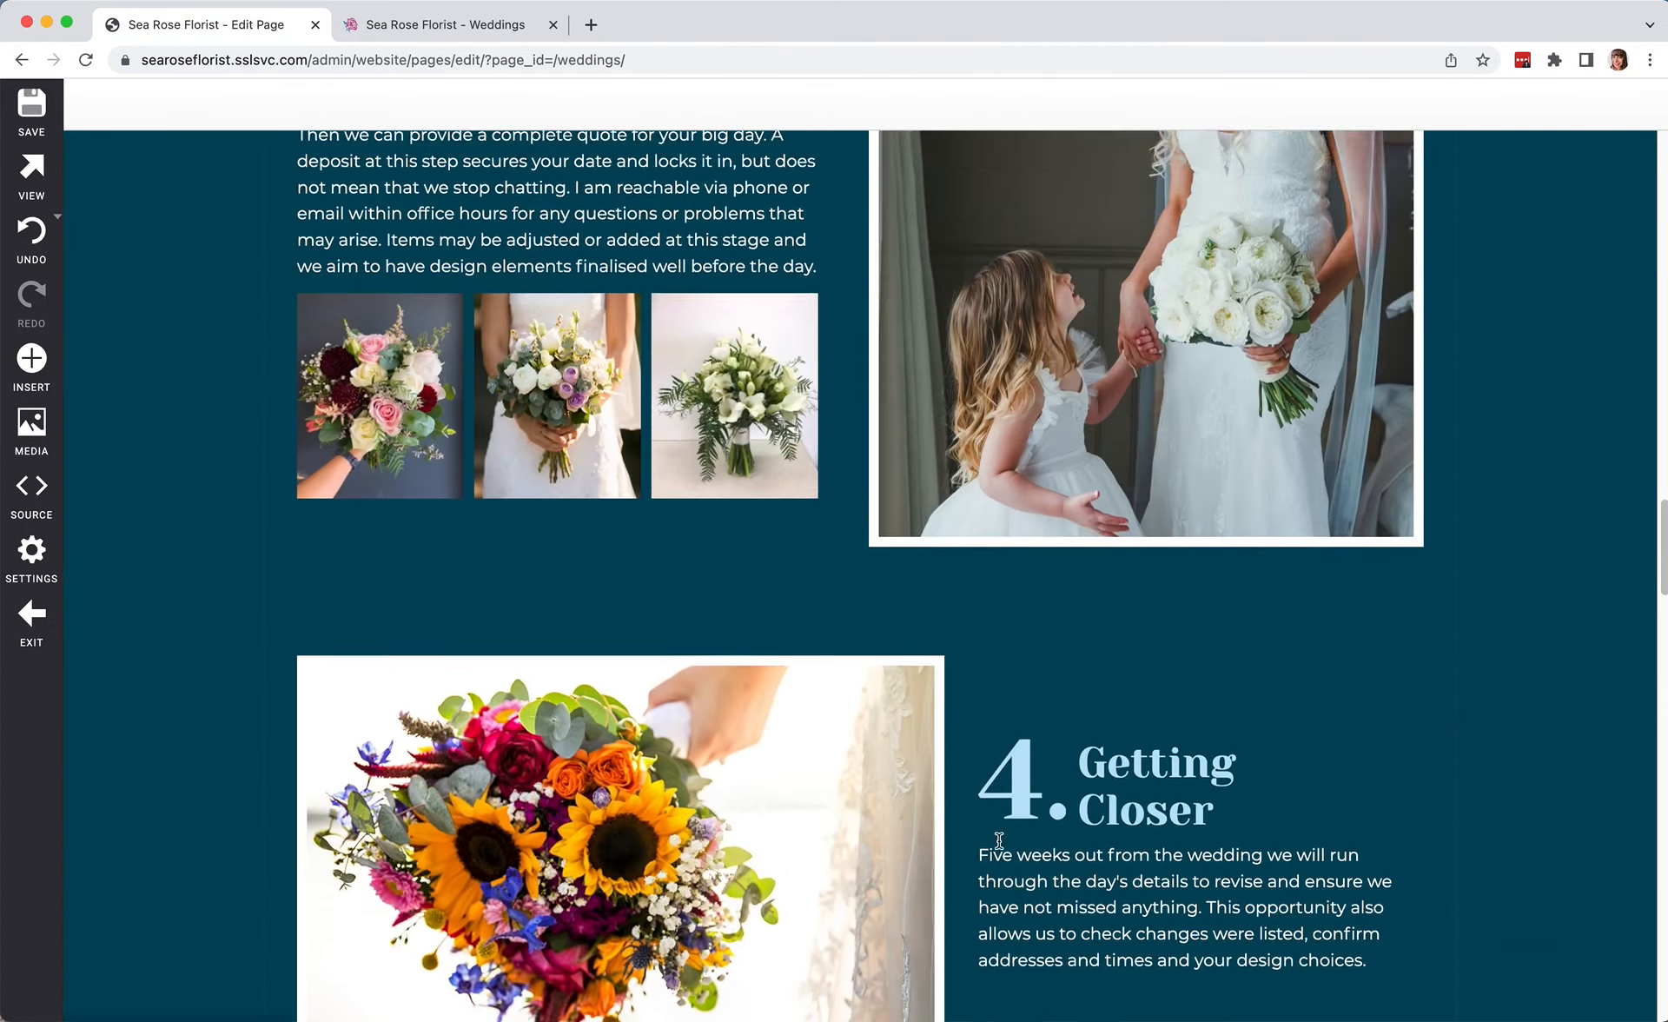
{"action": "scroll", "coordinate": [991, 836], "scroll_direction": "up", "scroll_amount": 10}
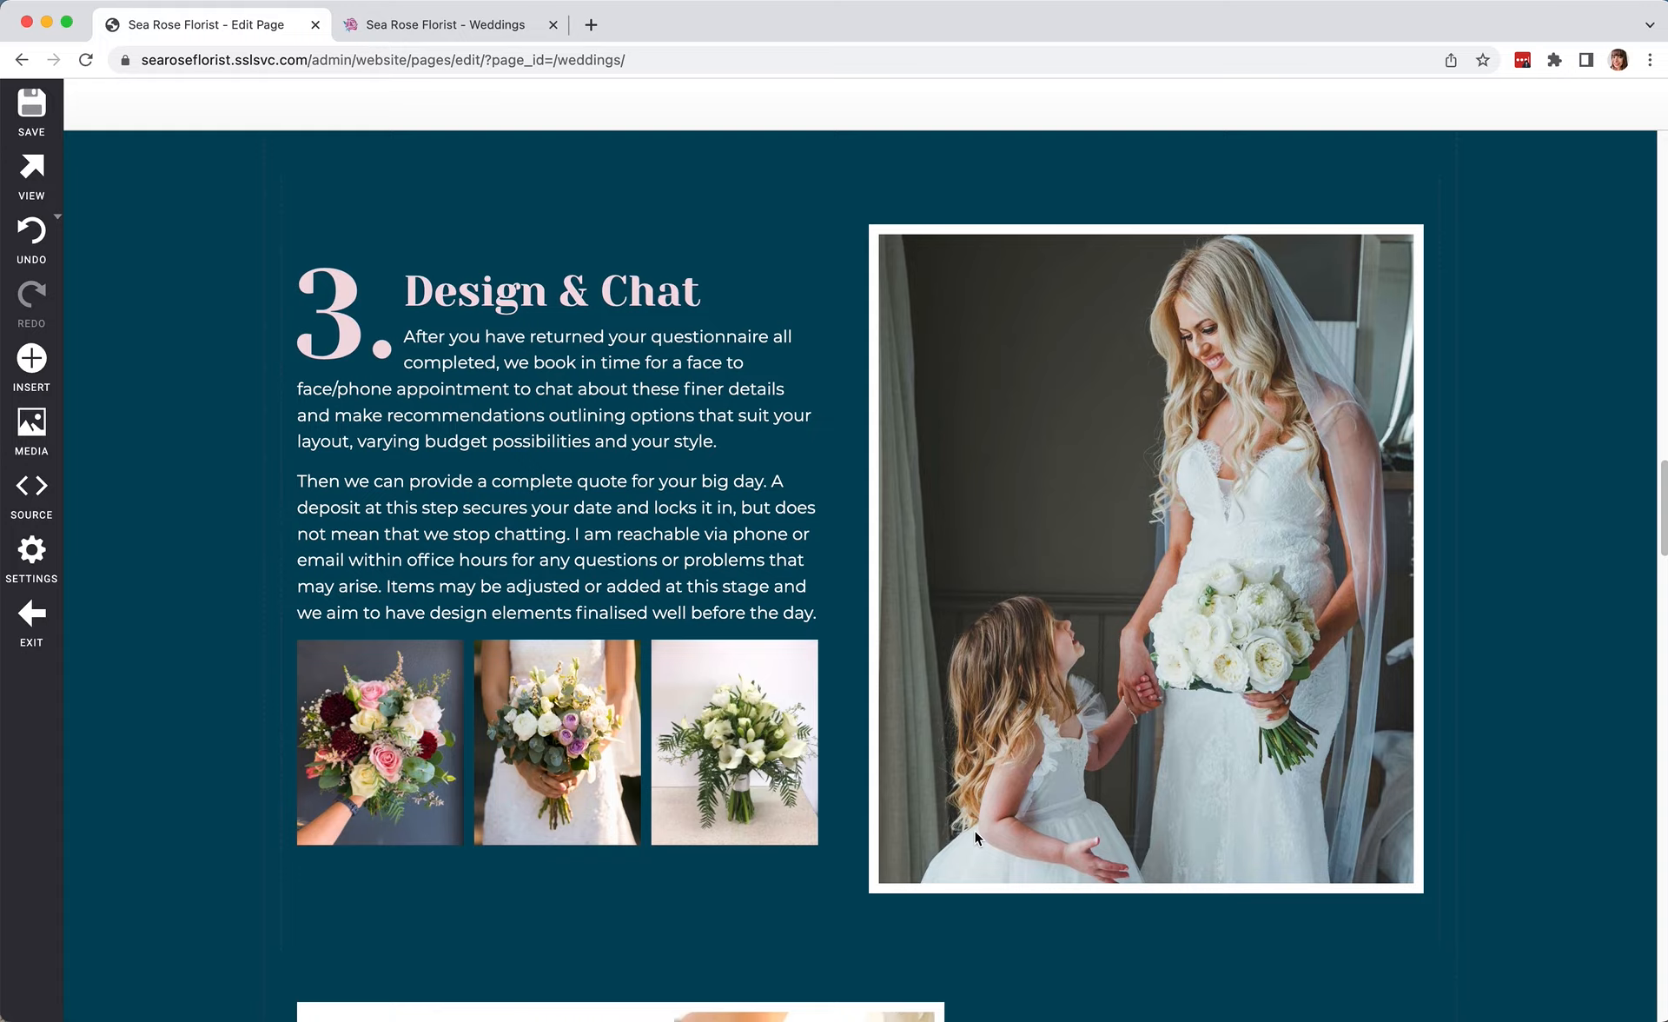
{"action": "scroll", "coordinate": [973, 831], "scroll_direction": "up", "scroll_amount": 15}
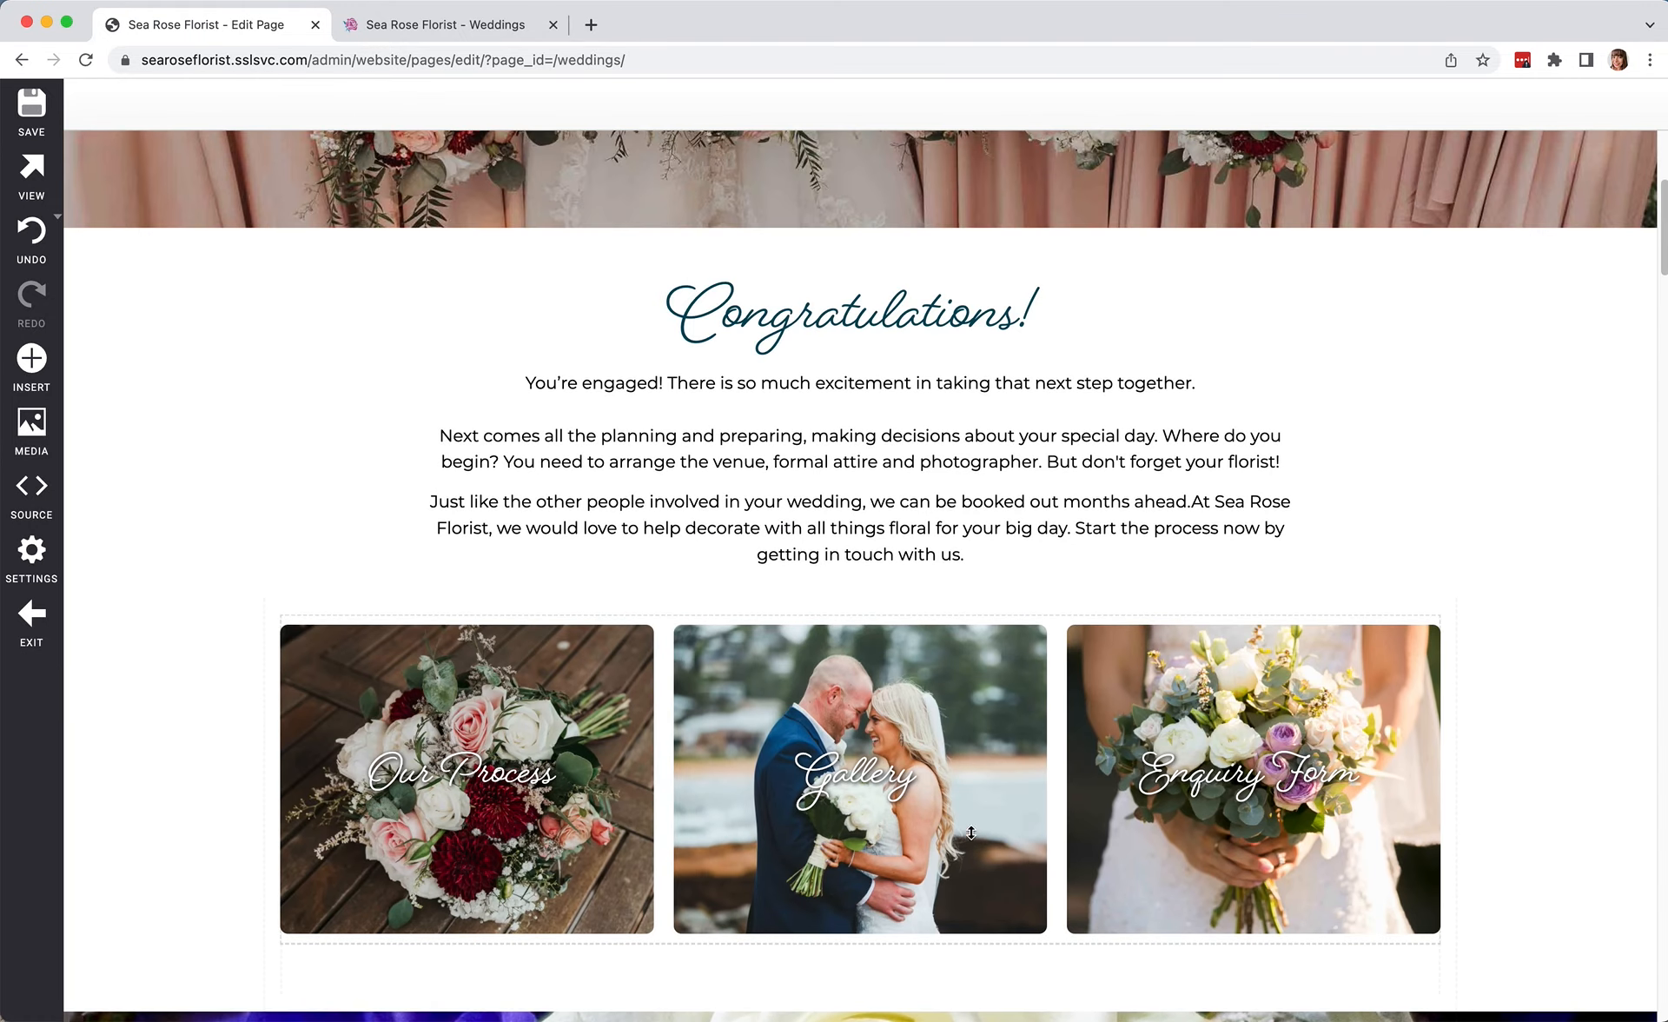
{"action": "scroll", "coordinate": [900, 642], "scroll_direction": "up", "scroll_amount": 5}
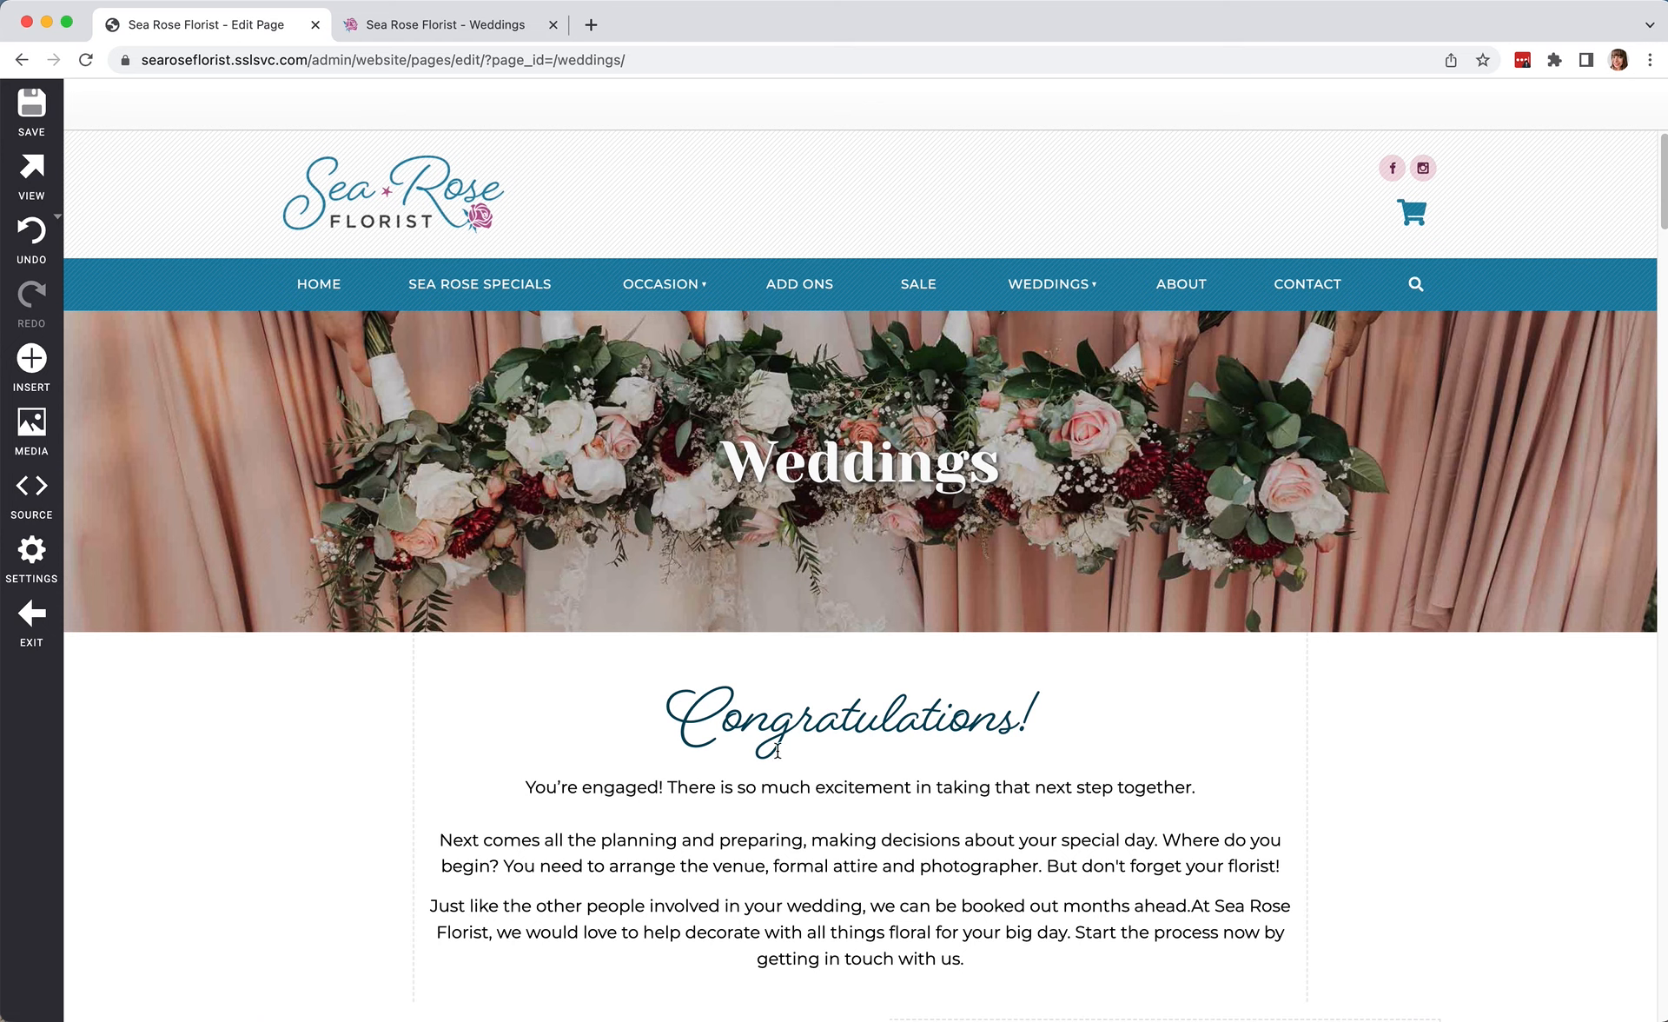
{"action": "scroll", "coordinate": [778, 749], "scroll_direction": "down", "scroll_amount": 10}
{"action": "scroll", "coordinate": [900, 737], "scroll_direction": "up", "scroll_amount": 10}
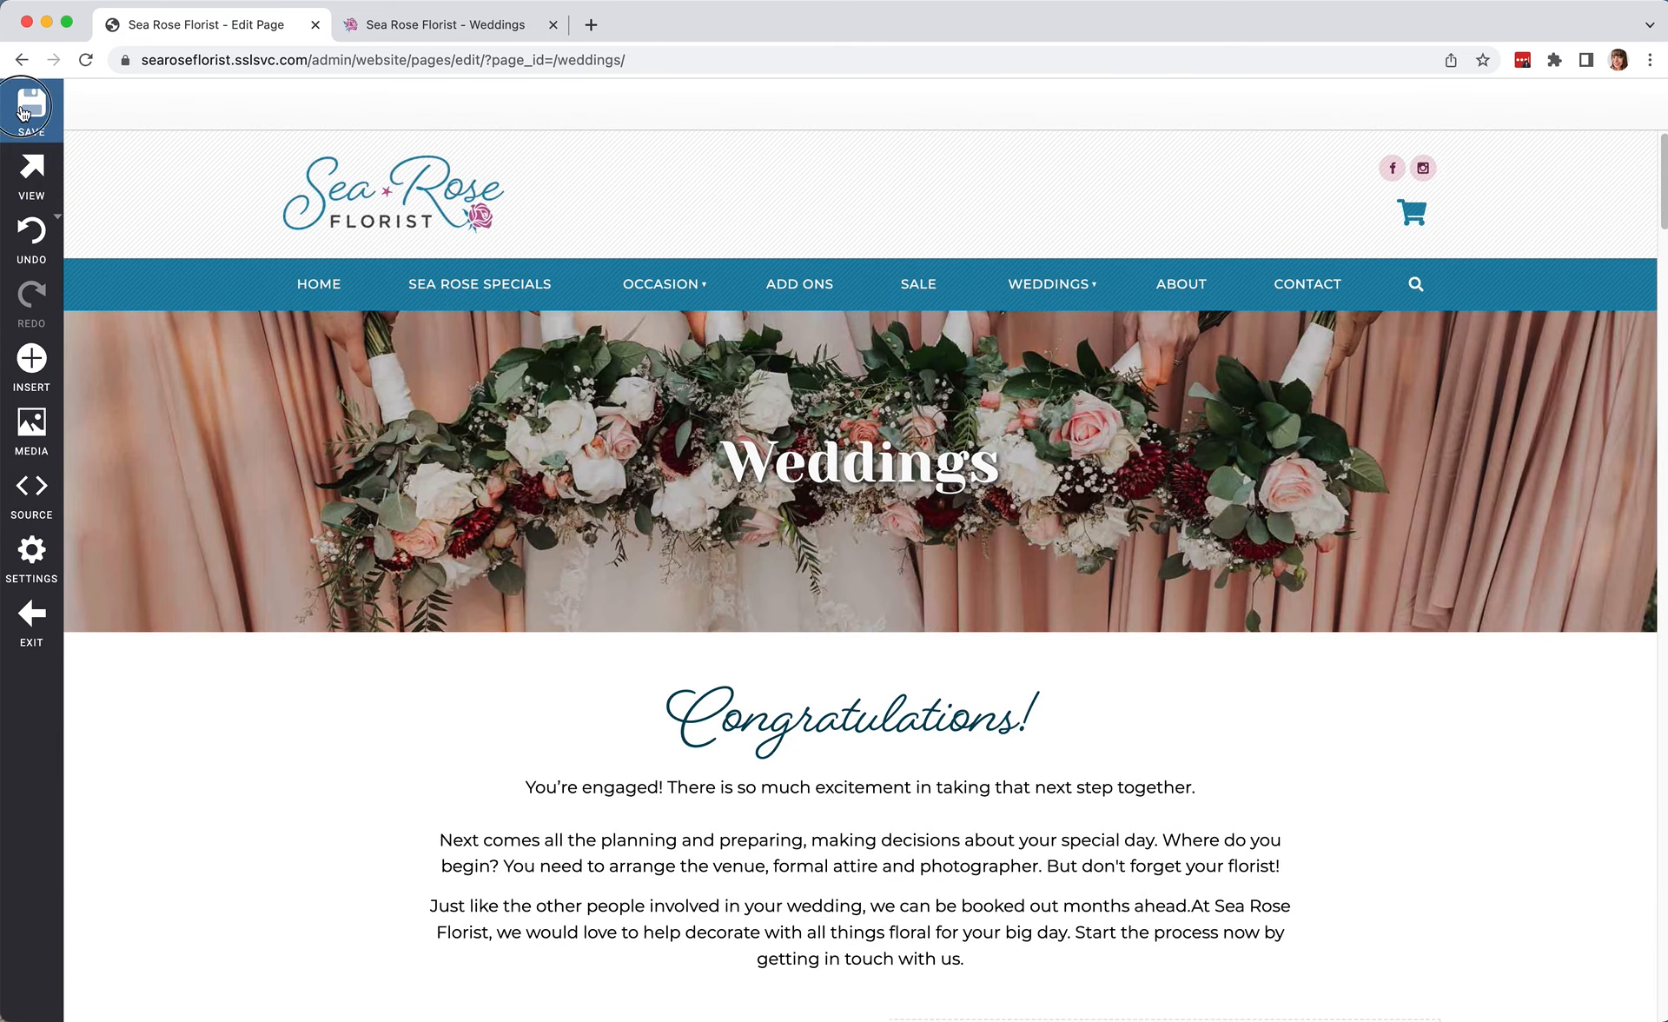
Save the Weddings page and exit to the list of website pages.
{"action": "left_click", "coordinate": [65, 119]}
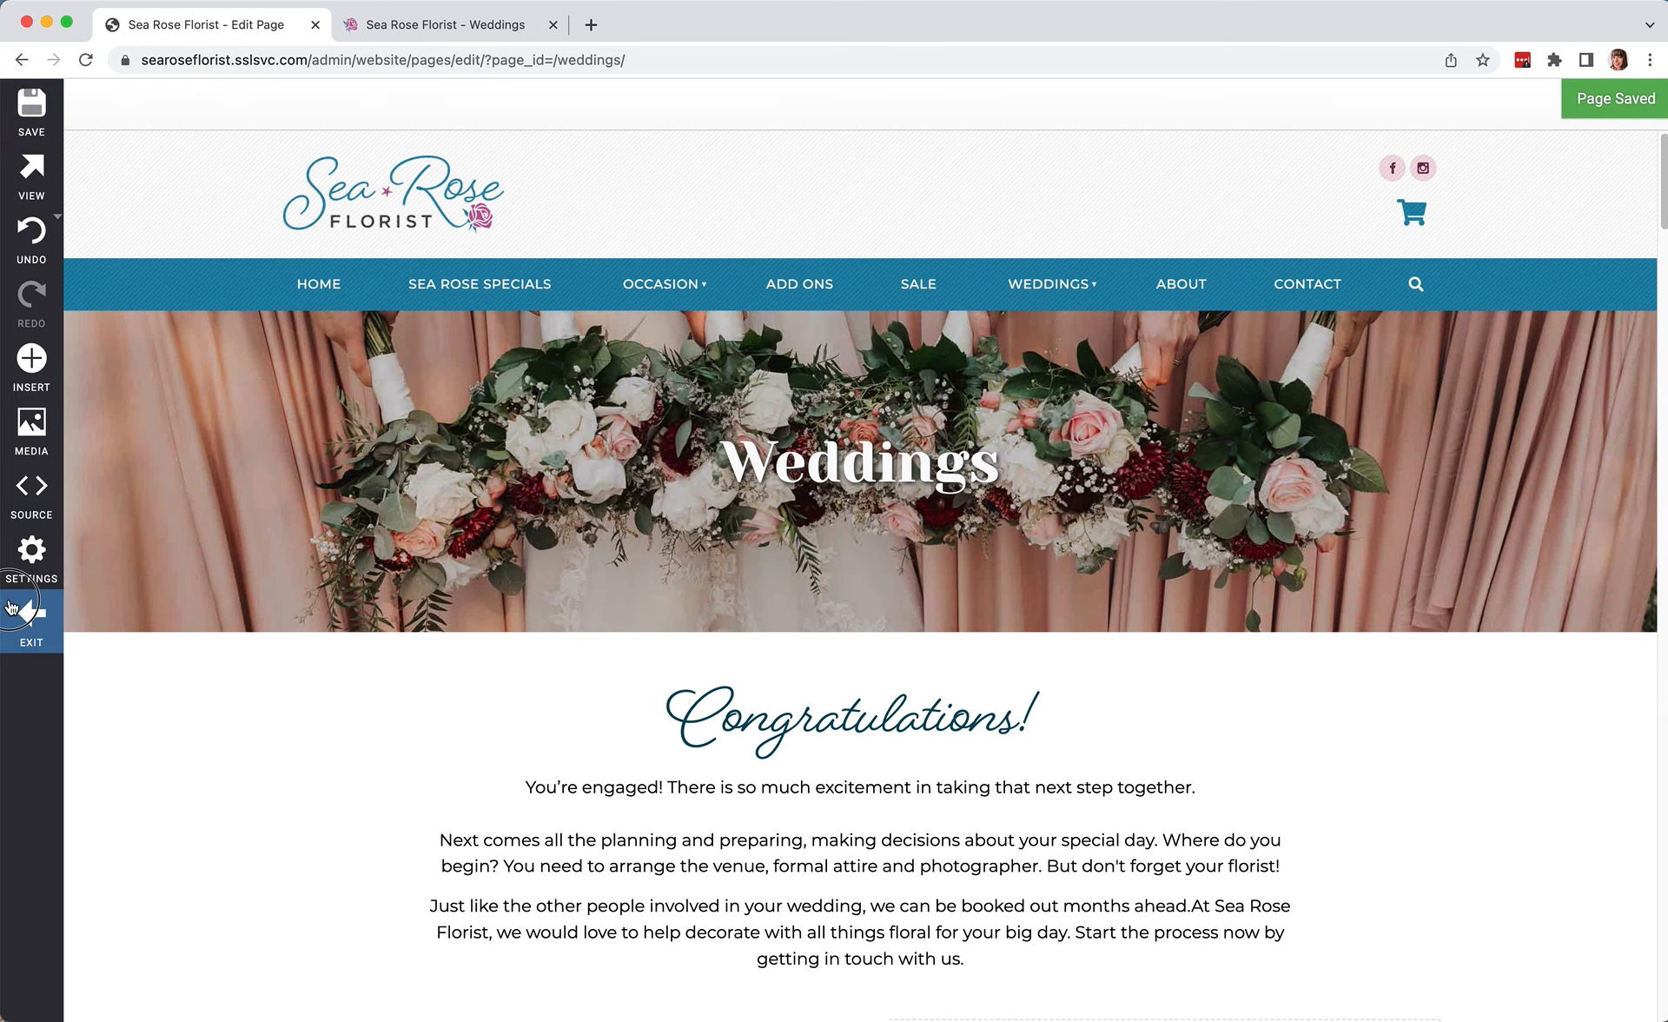
{"action": "left_click", "coordinate": [33, 619]}
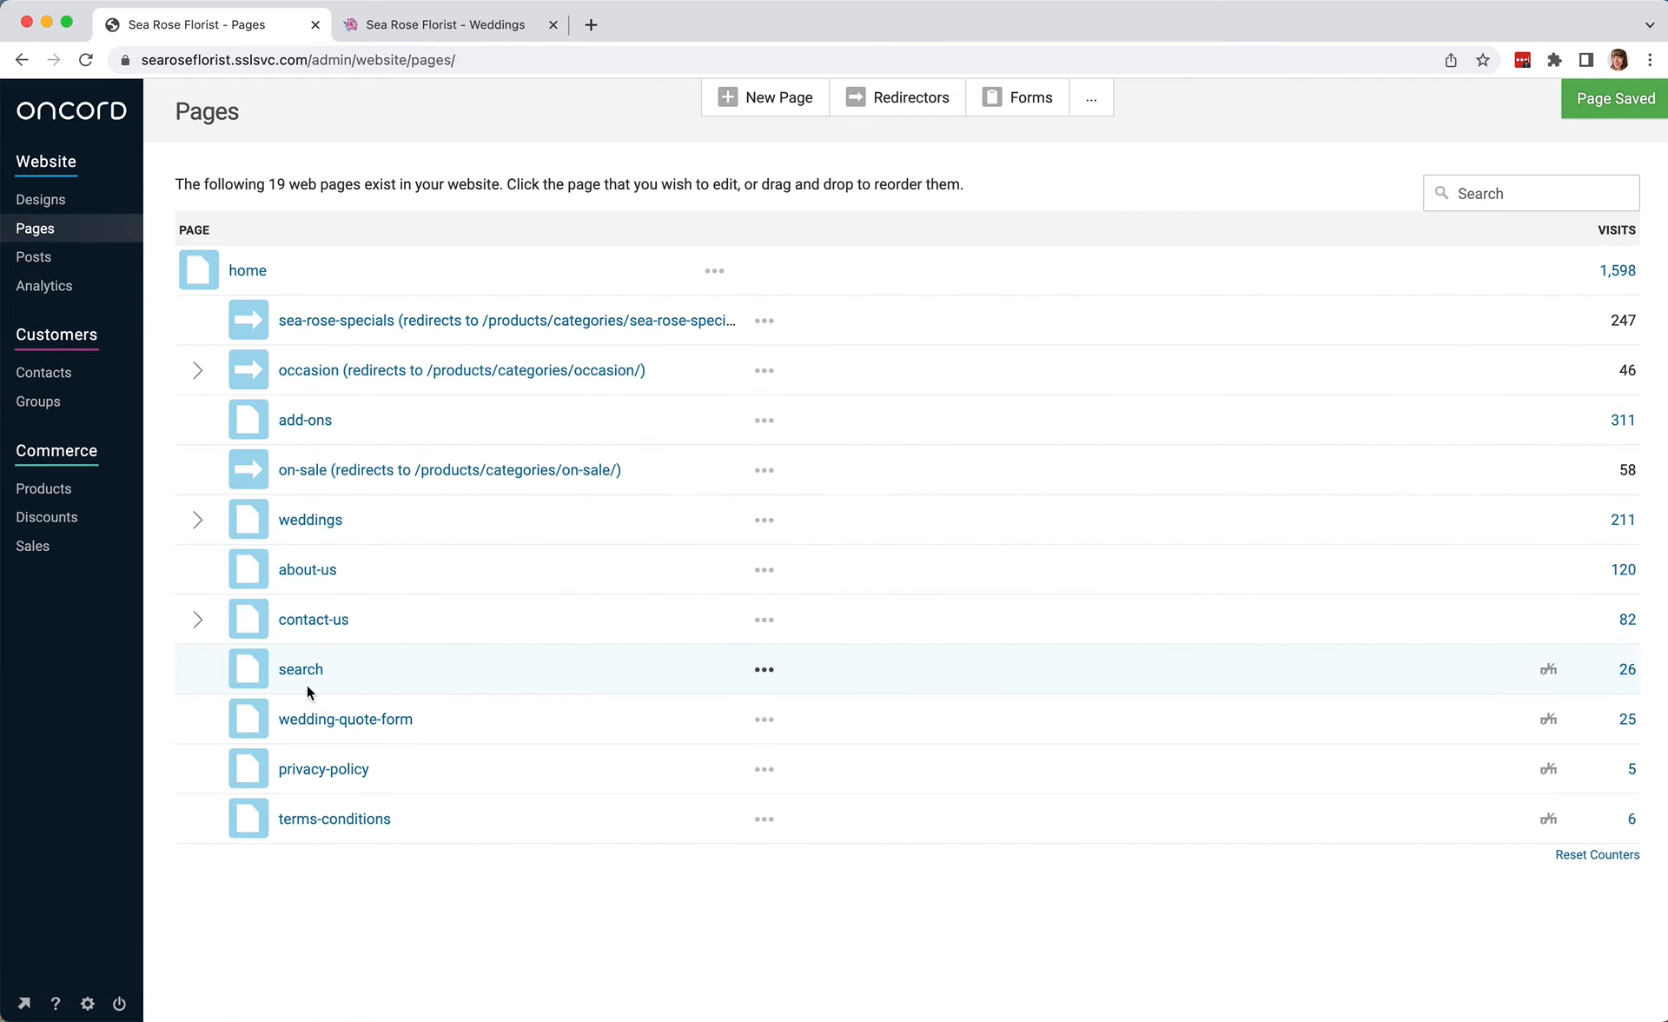
Open the wedding-quote-form page for editing and select the Bride First Name edit box.
{"action": "left_click", "coordinate": [337, 719]}
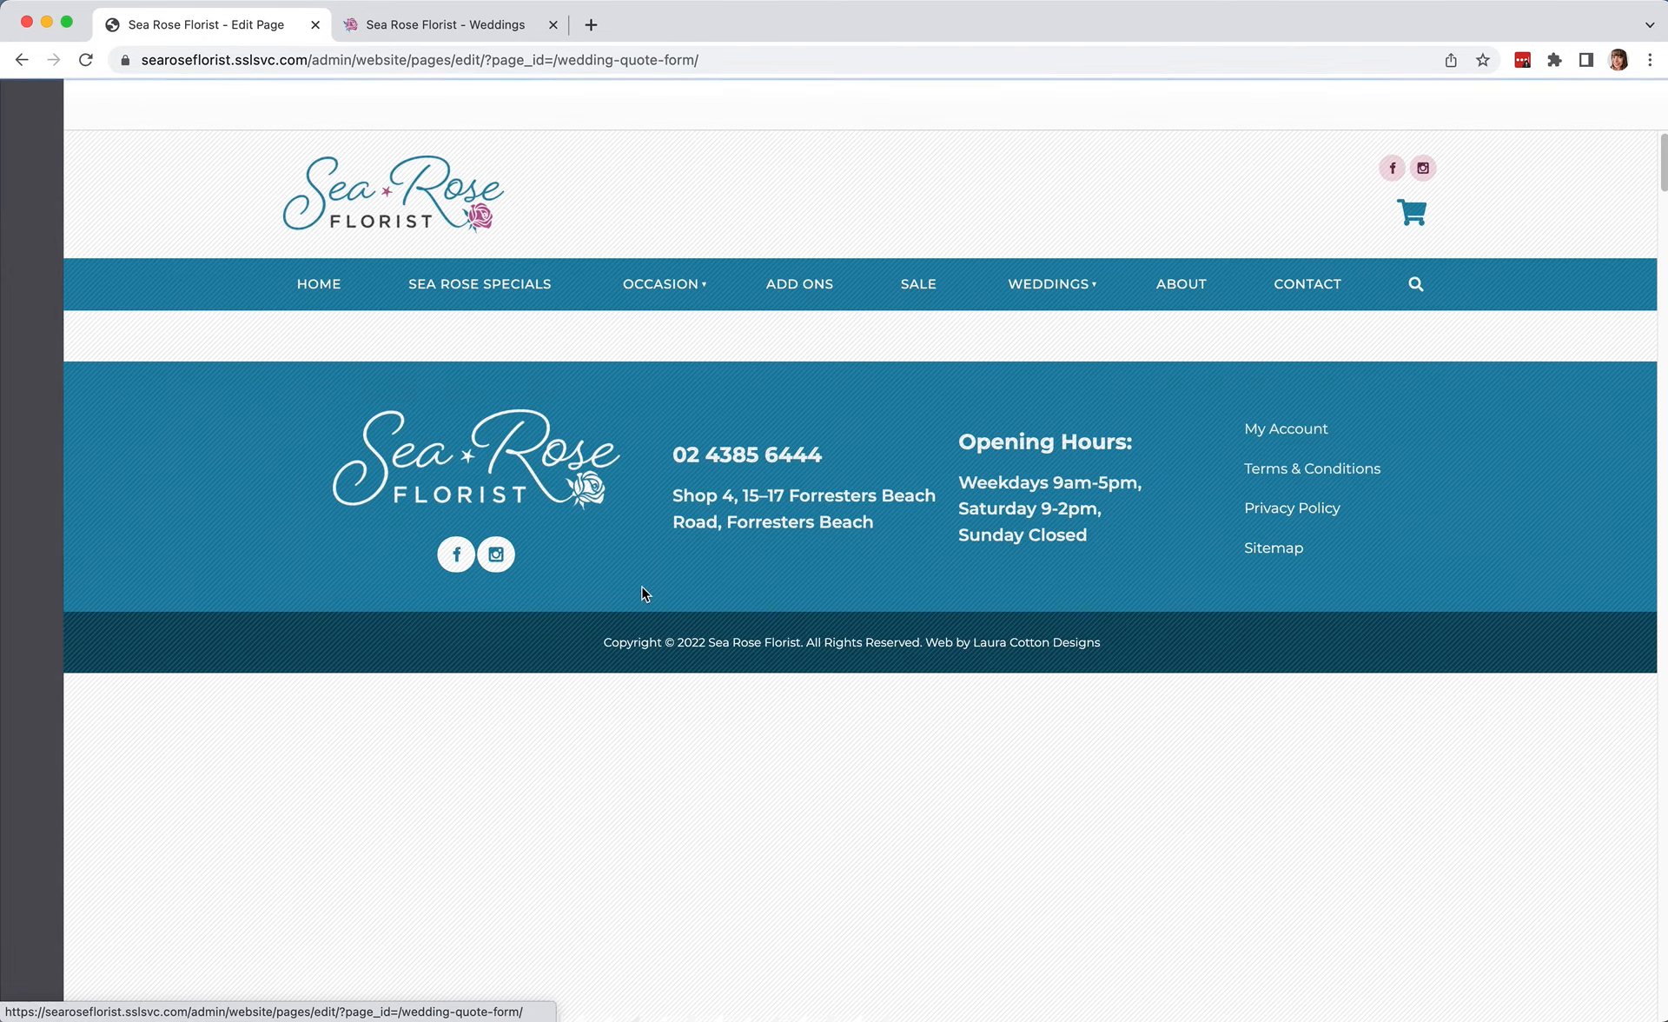
{"action": "scroll", "coordinate": [1066, 712], "scroll_direction": "down", "scroll_amount": 3}
{"action": "scroll", "coordinate": [1065, 707], "scroll_direction": "down", "scroll_amount": 3}
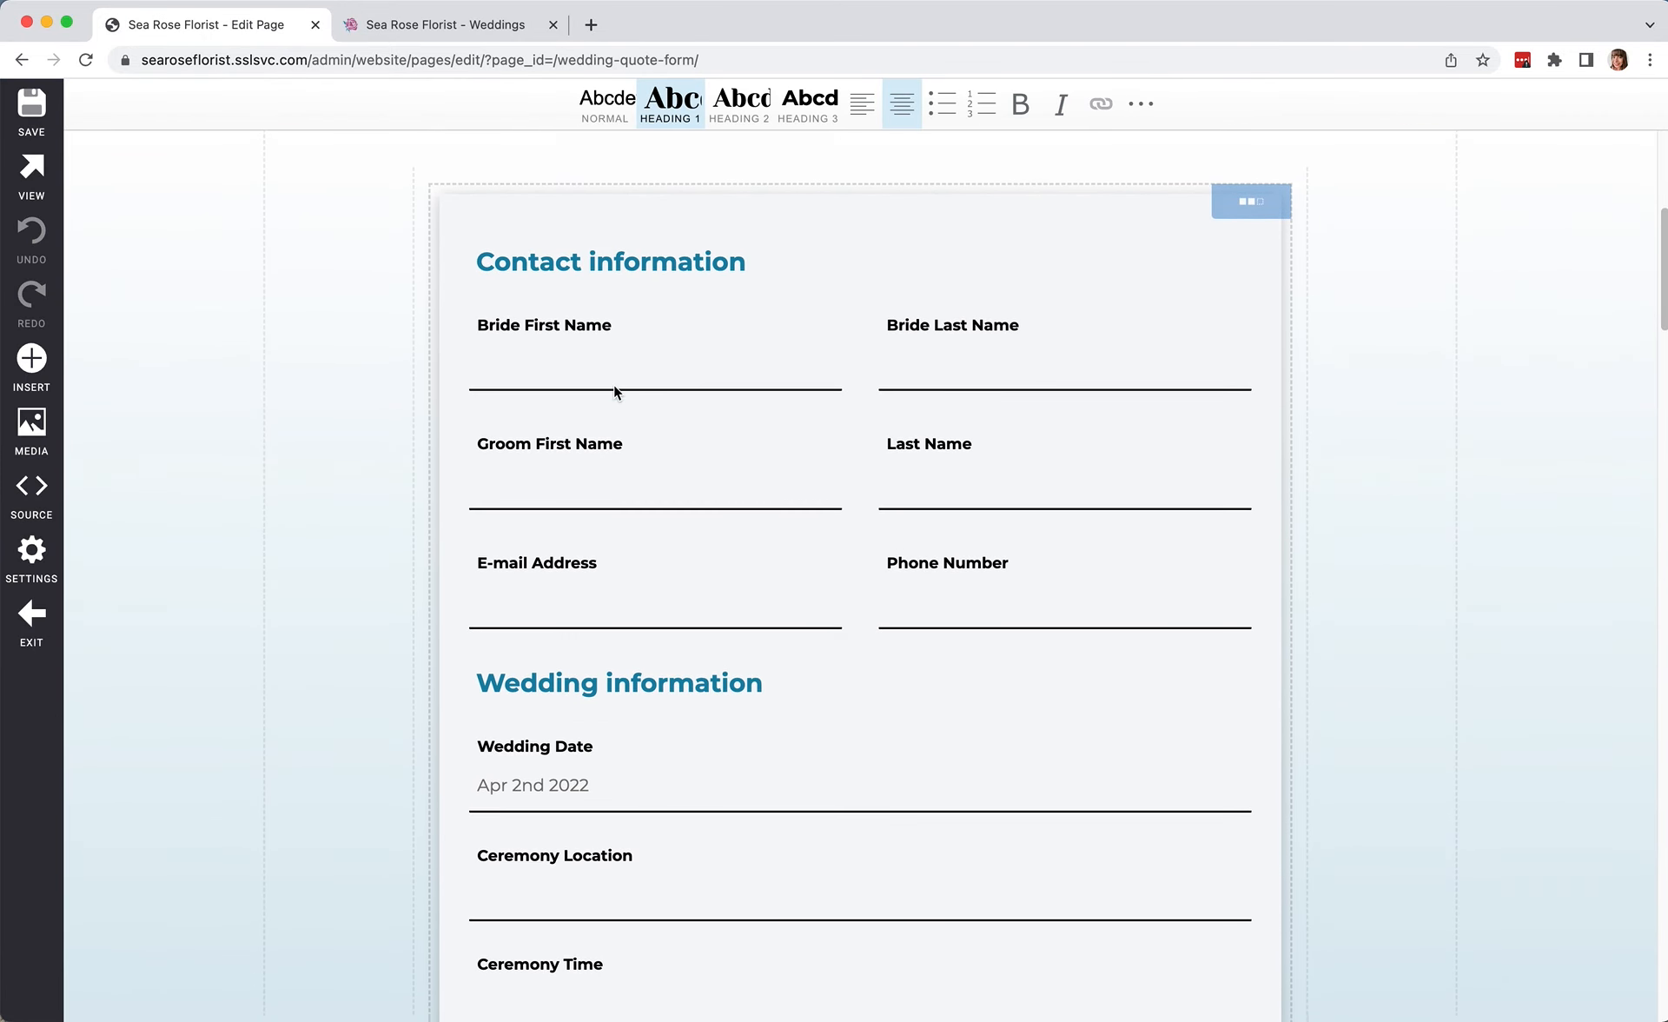
{"action": "left_click", "coordinate": [615, 385]}
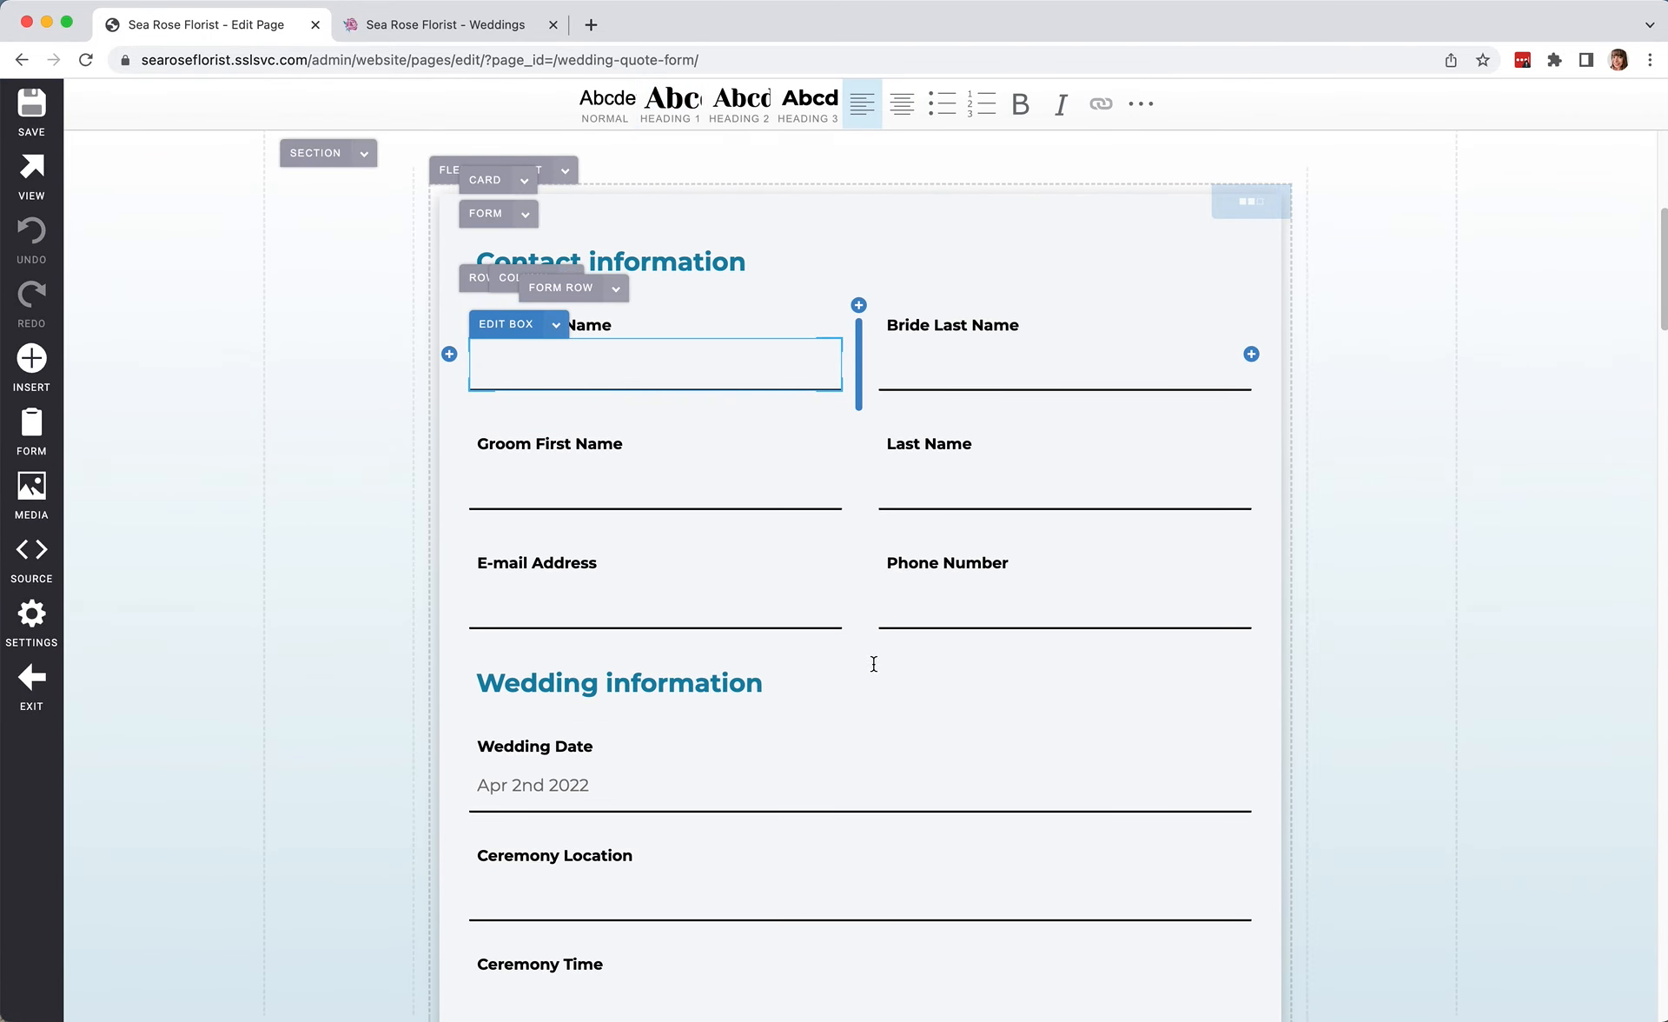
Select the Photographer edit box on the quote form and show its available actions.
{"action": "scroll", "coordinate": [874, 664], "scroll_direction": "up", "scroll_amount": 5}
{"action": "scroll", "coordinate": [1125, 596], "scroll_direction": "down", "scroll_amount": 15}
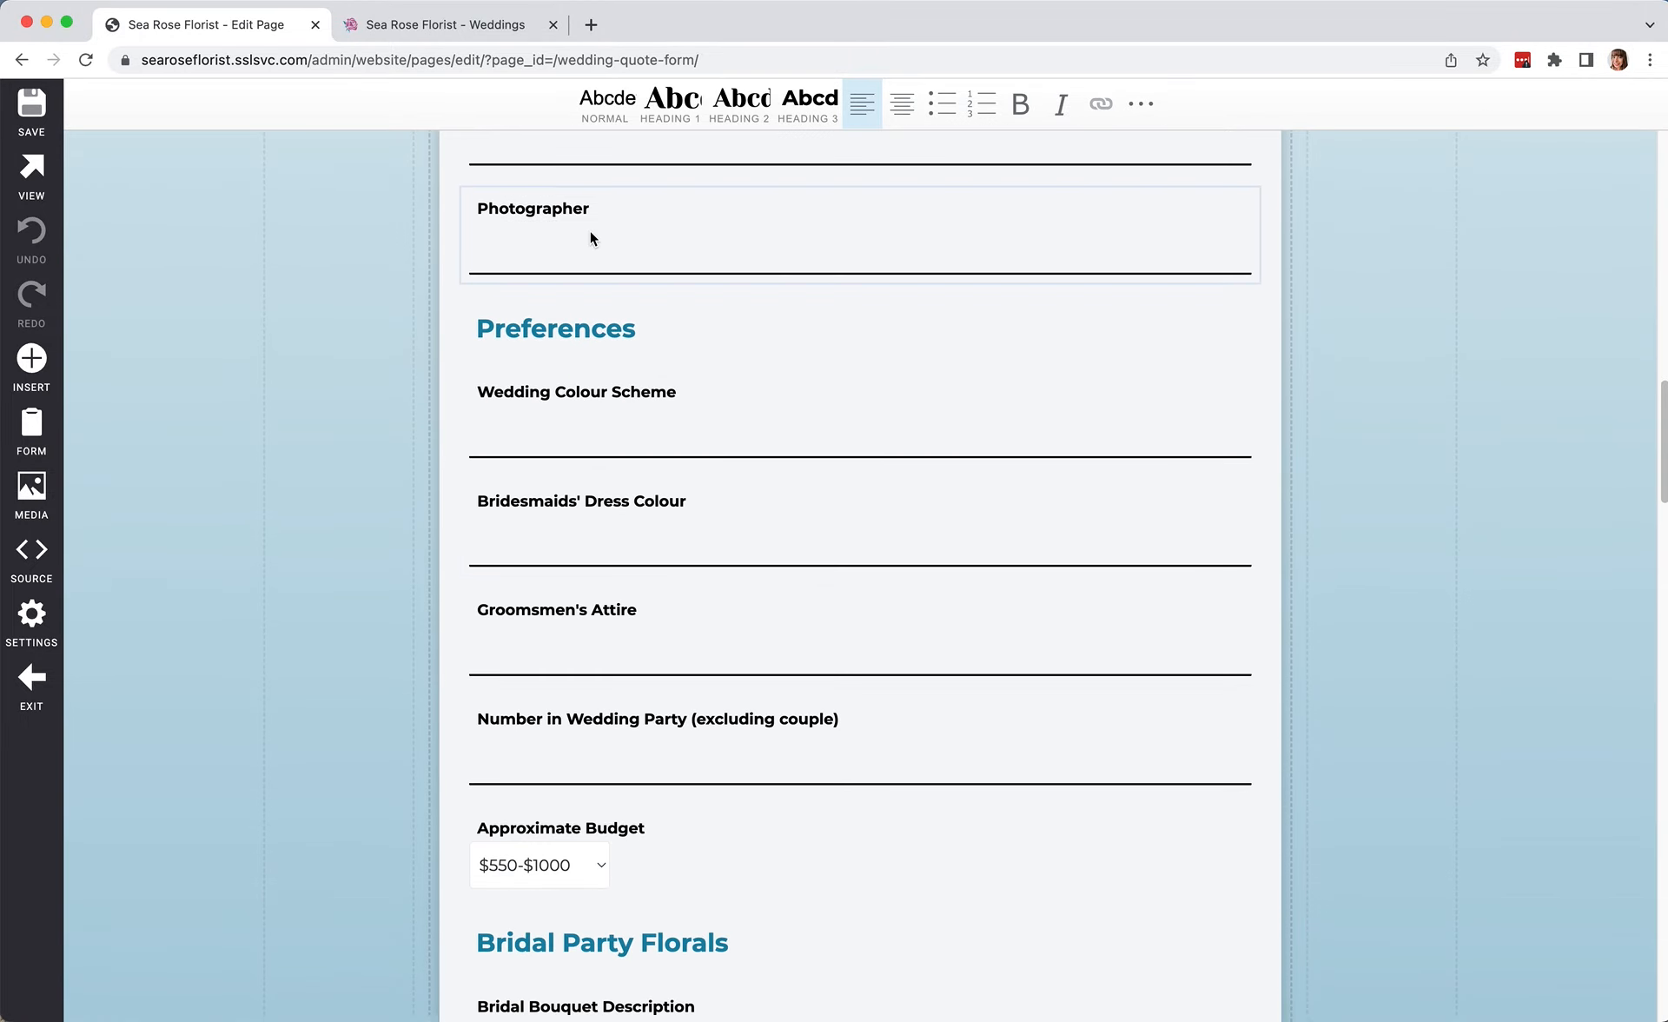
{"action": "left_click", "coordinate": [591, 237]}
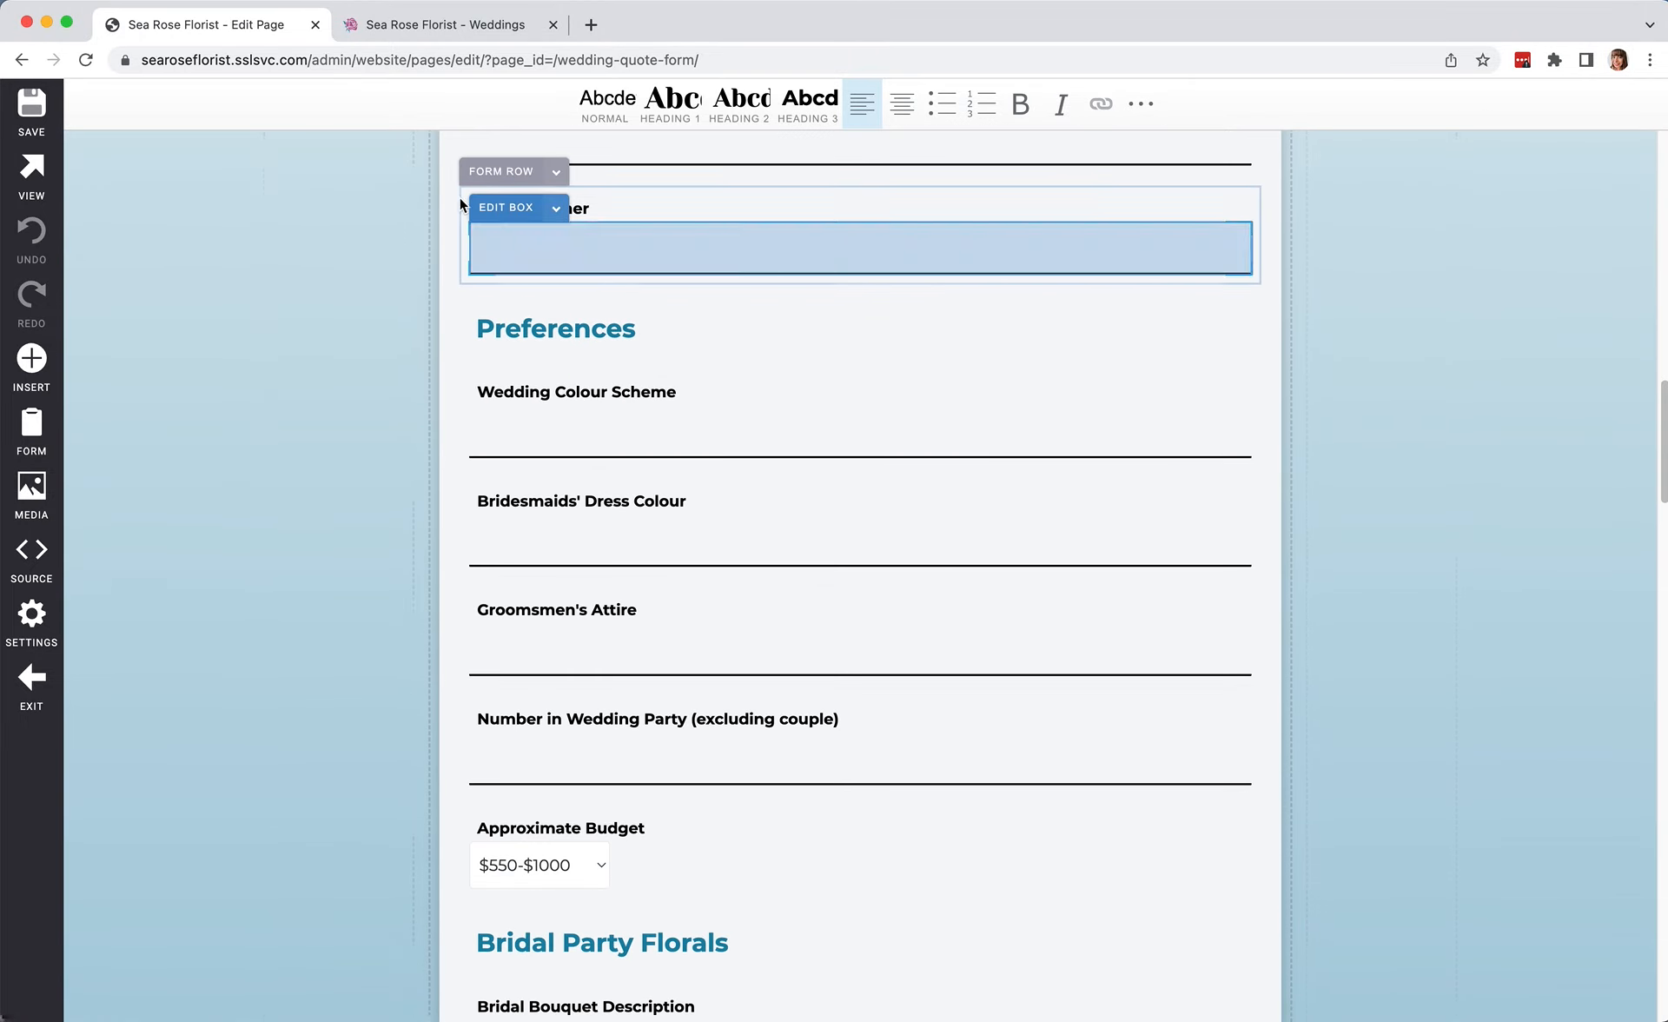
{"action": "left_click", "coordinate": [557, 213]}
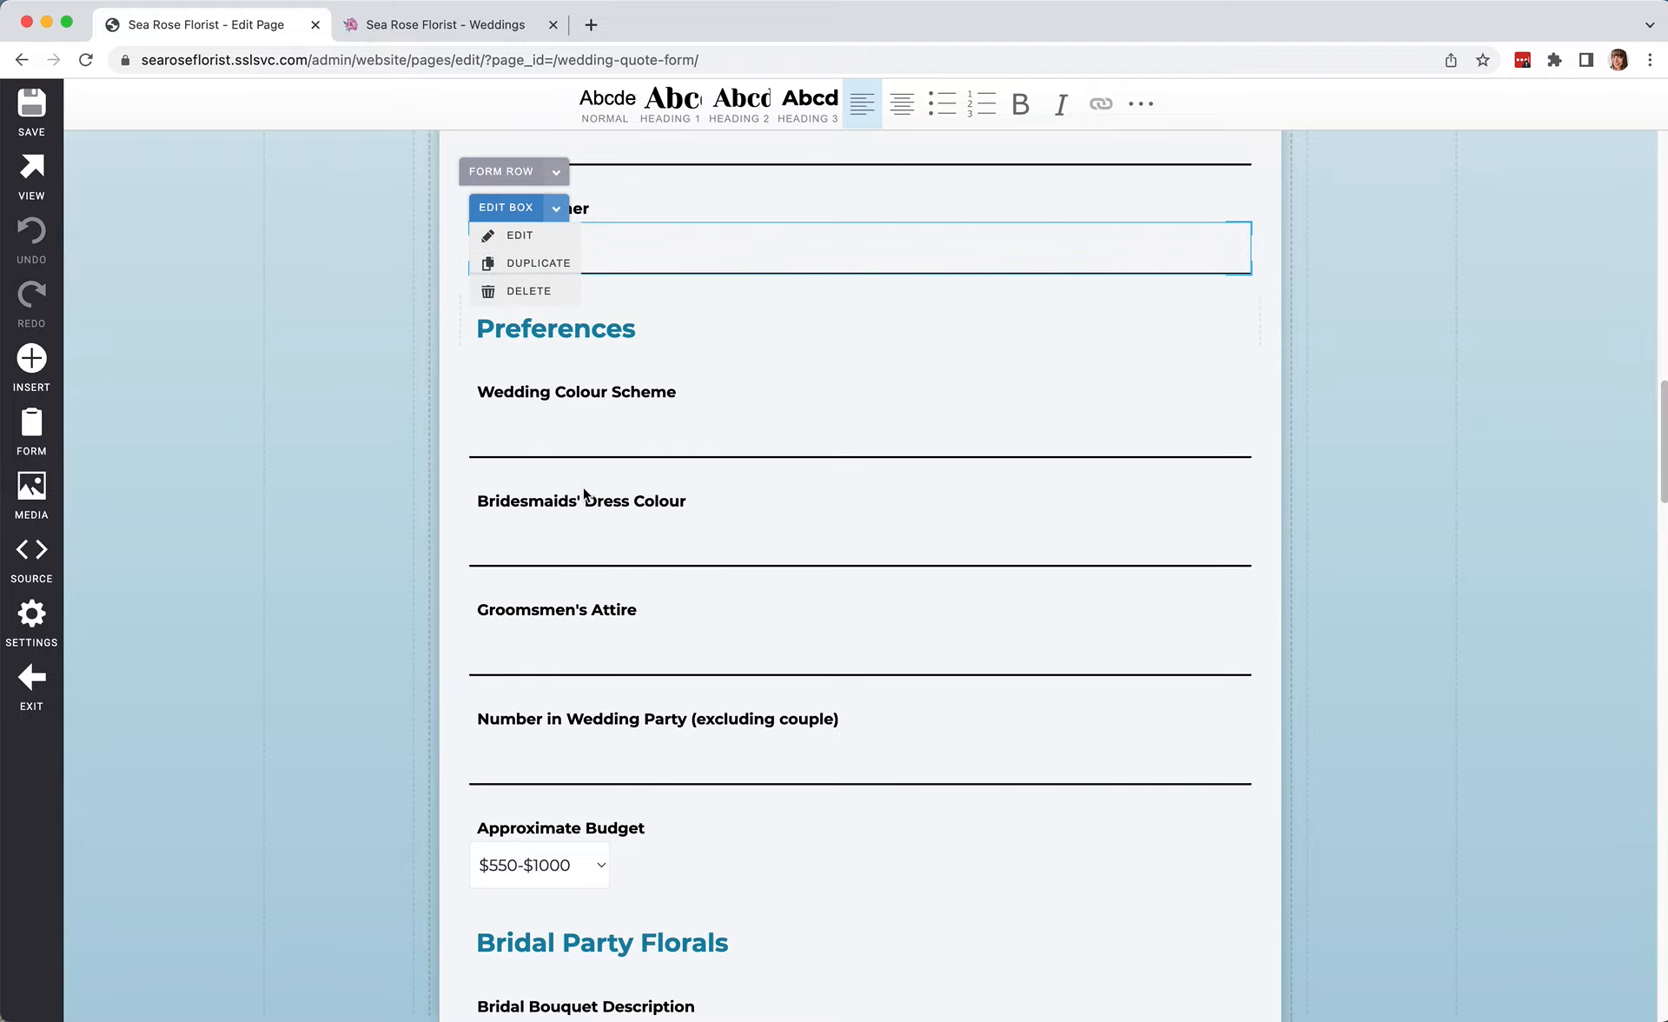
Open the quote form's properties, look through its field order, and examine the field types that can be added.
{"action": "scroll", "coordinate": [700, 604], "scroll_direction": "down", "scroll_amount": 12}
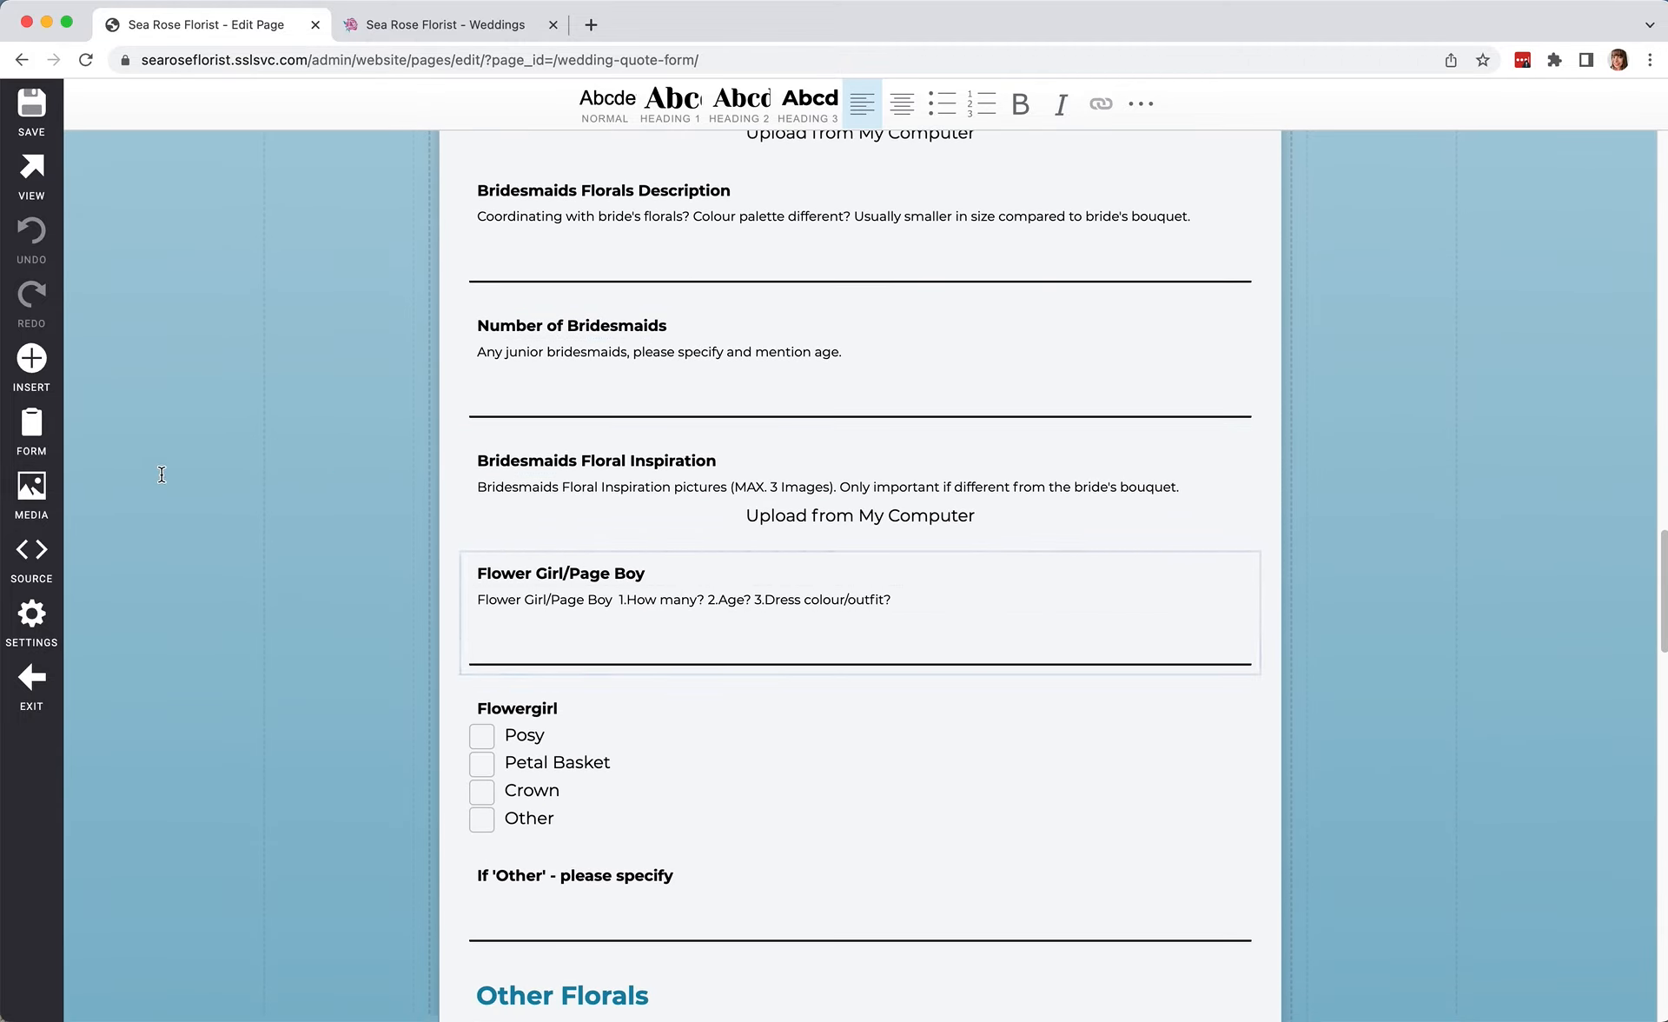
{"action": "left_click", "coordinate": [36, 443]}
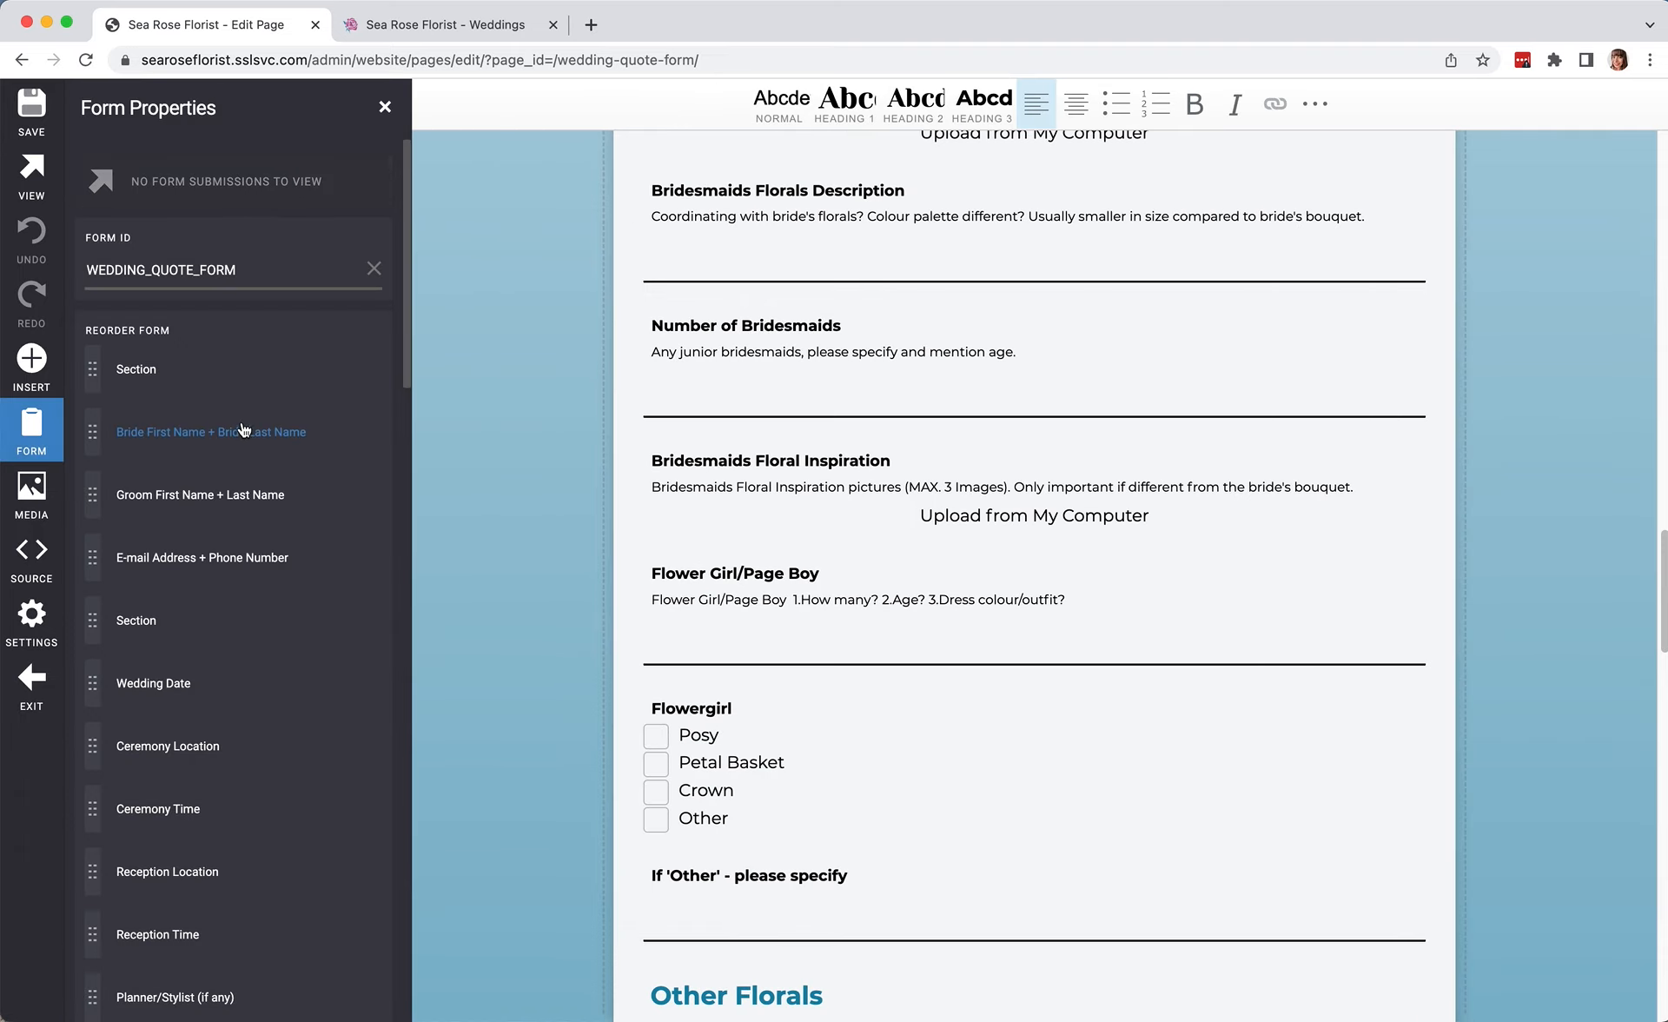
{"action": "scroll", "coordinate": [242, 440], "scroll_direction": "down", "scroll_amount": 10}
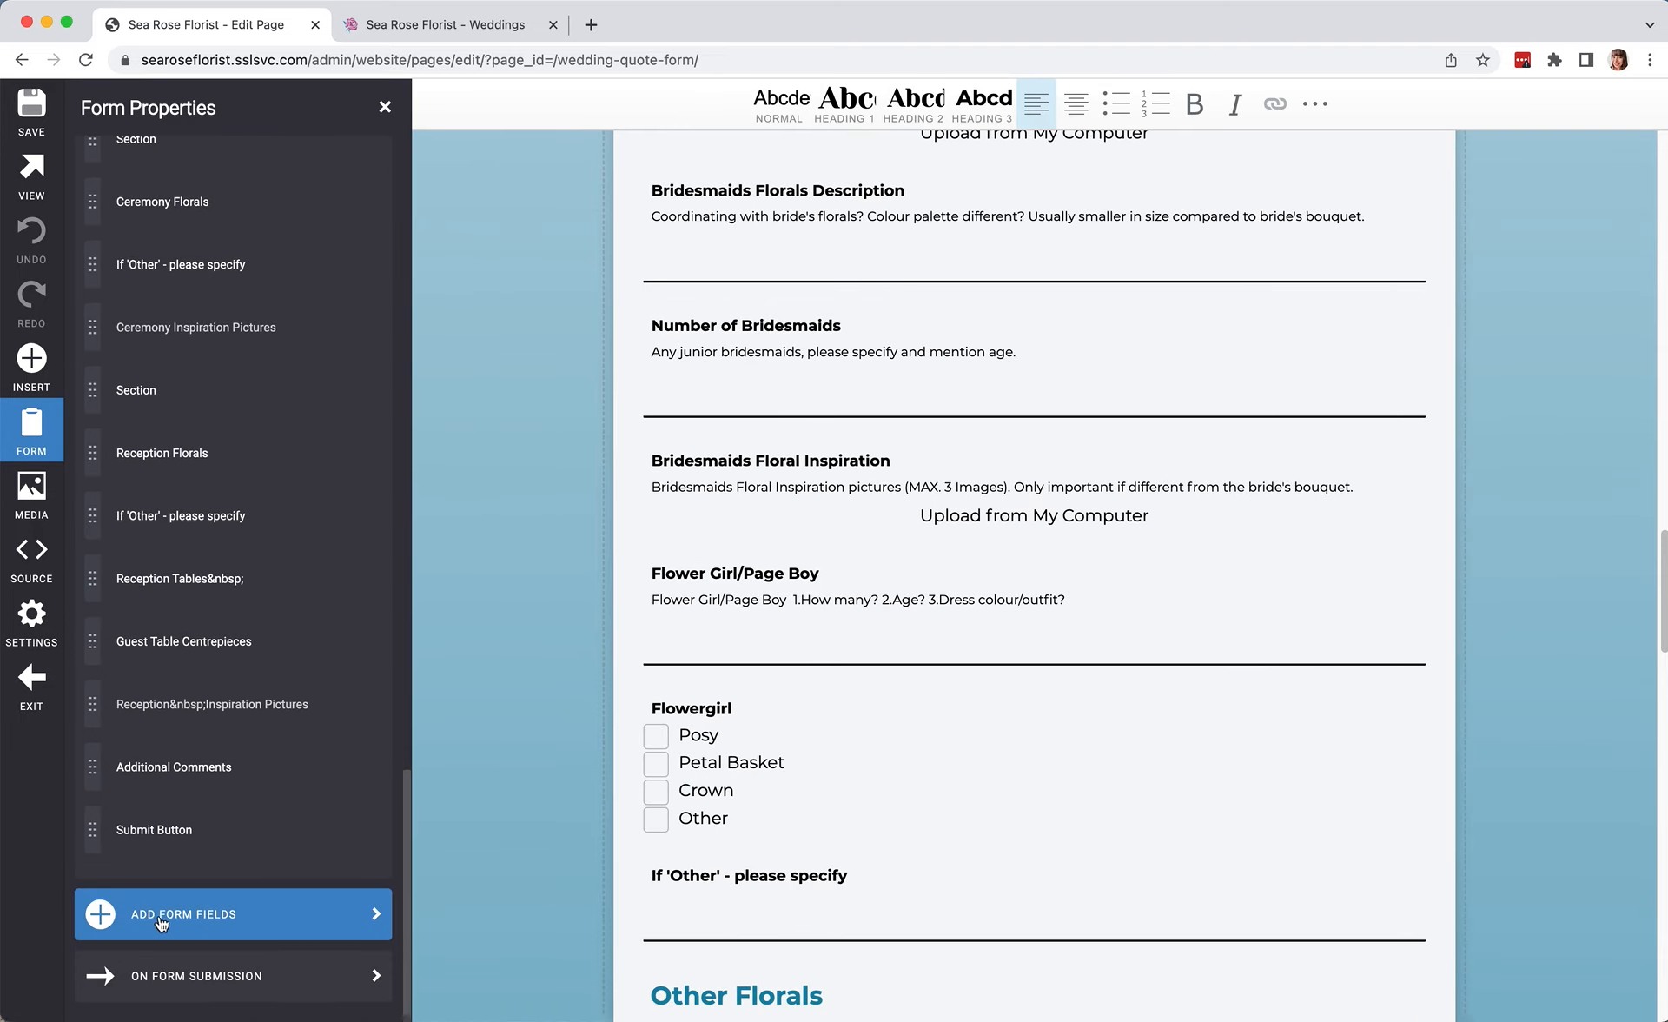
{"action": "left_click", "coordinate": [230, 926]}
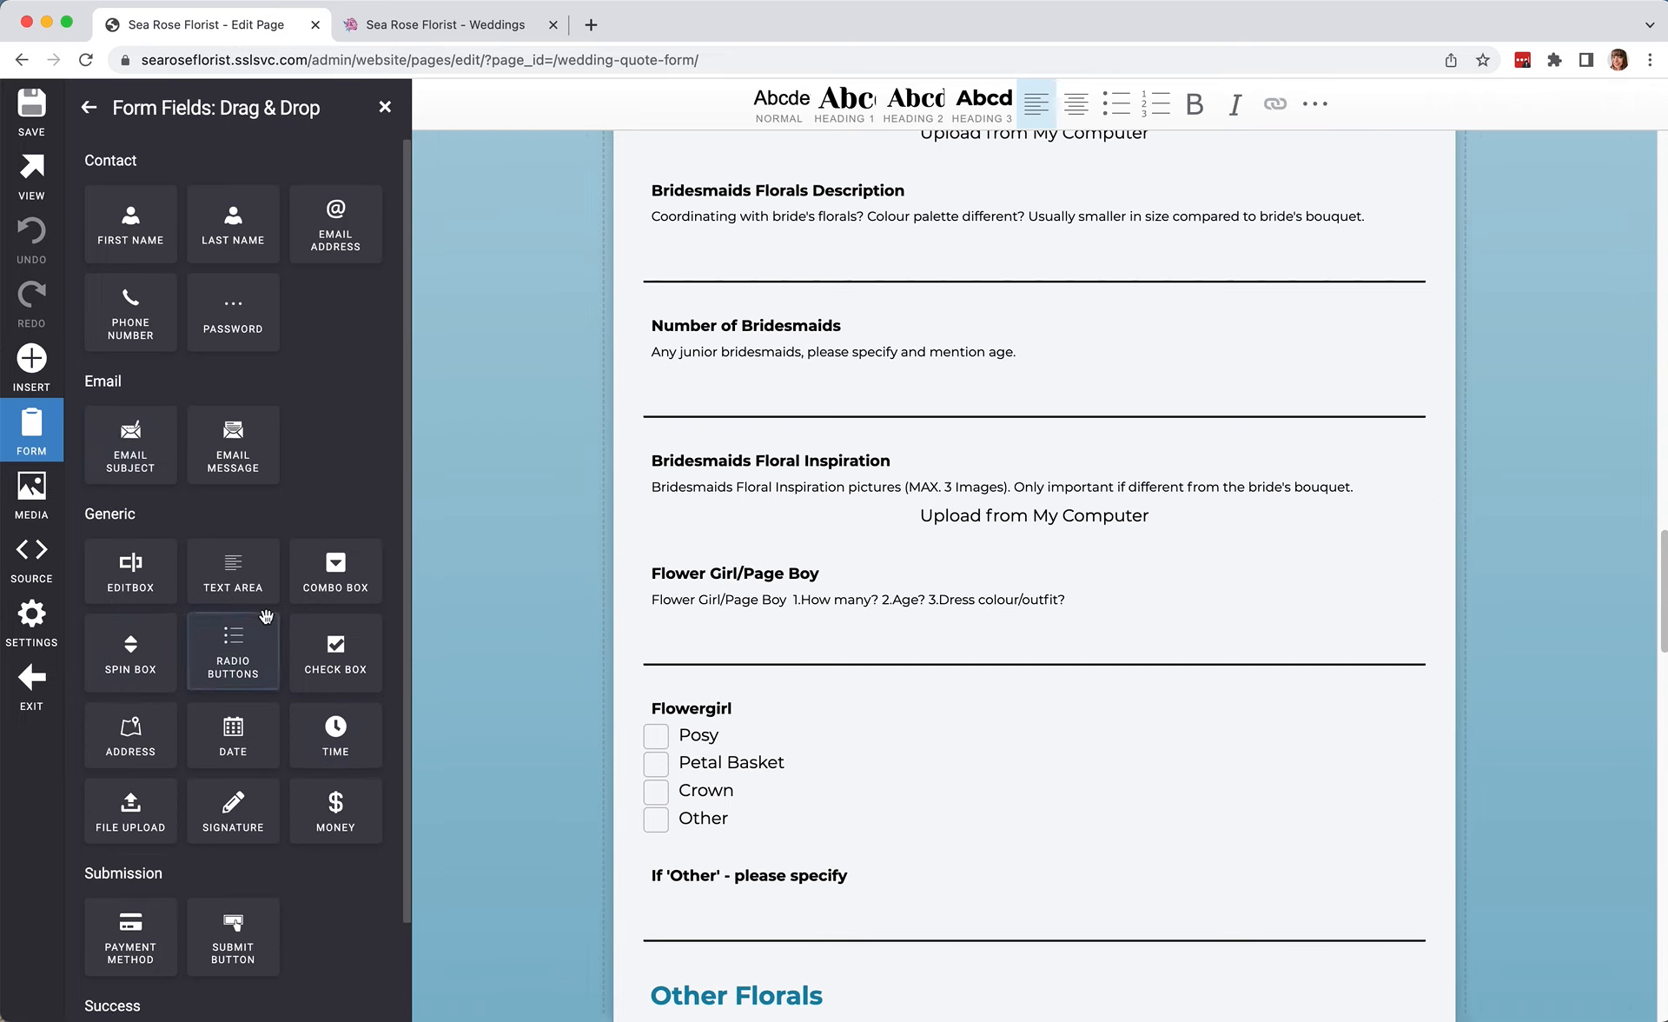
{"action": "scroll", "coordinate": [827, 831], "scroll_direction": "down", "scroll_amount": 20}
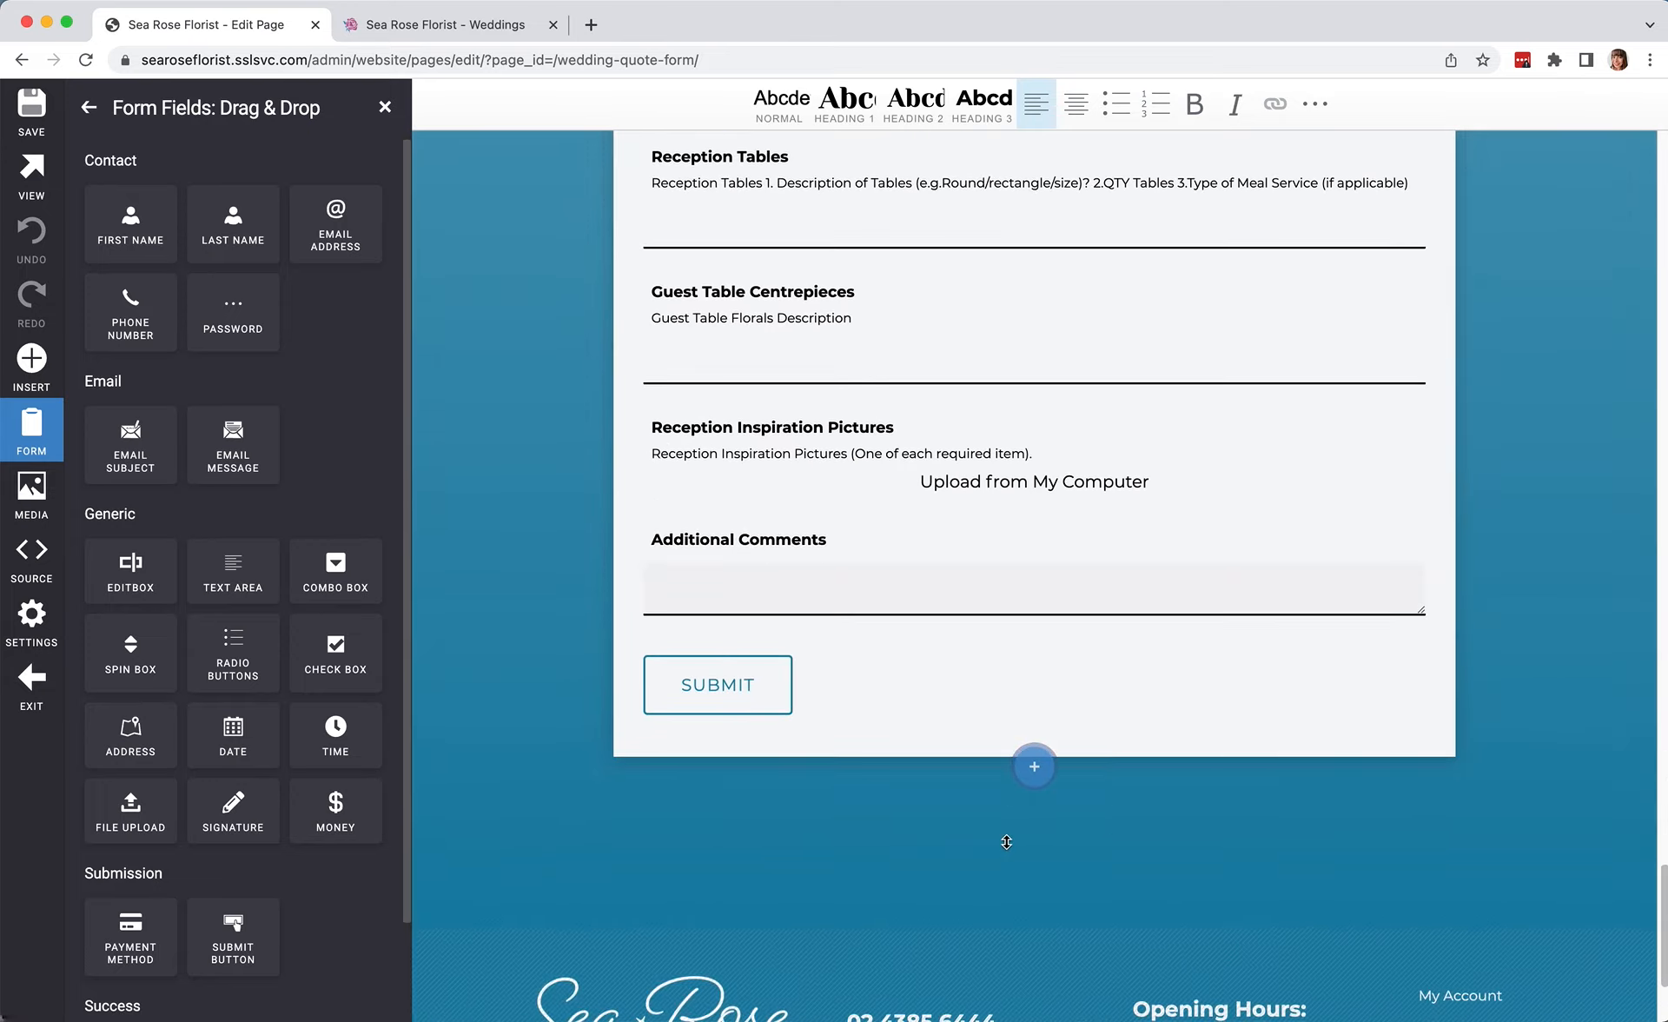
{"action": "scroll", "coordinate": [1006, 842], "scroll_direction": "up", "scroll_amount": 20}
Save the wedding-quote-form page and exit to the list of website pages.
{"action": "left_click", "coordinate": [30, 100]}
{"action": "left_click", "coordinate": [31, 682]}
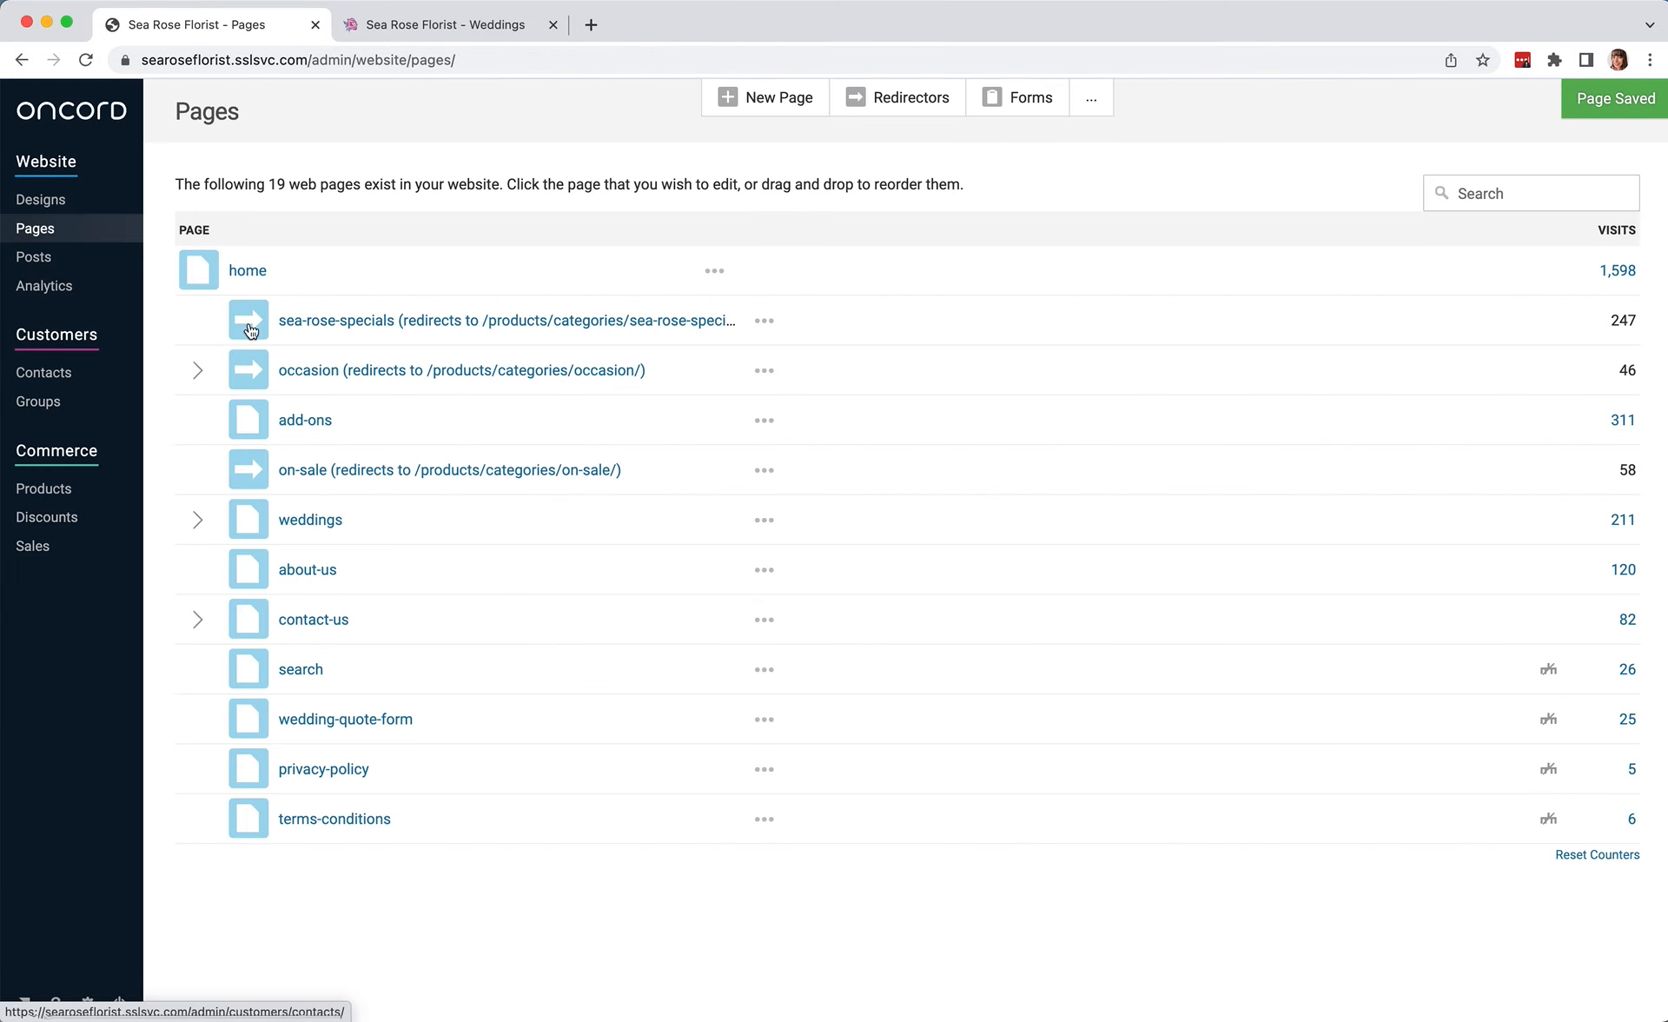